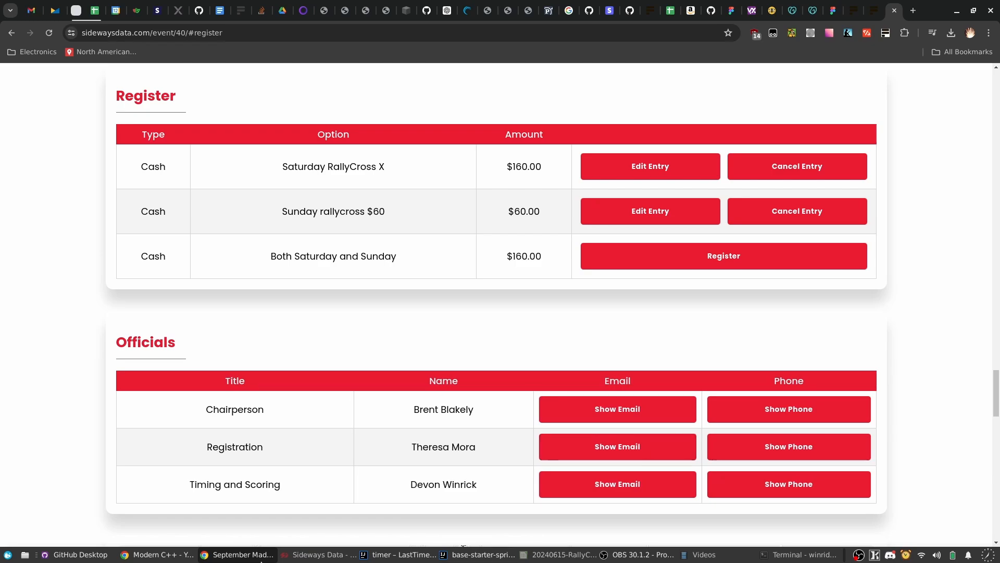
Switch to the Sideways Data desktop timing app and look over its times view.
left_click(313, 556)
left_click(193, 58)
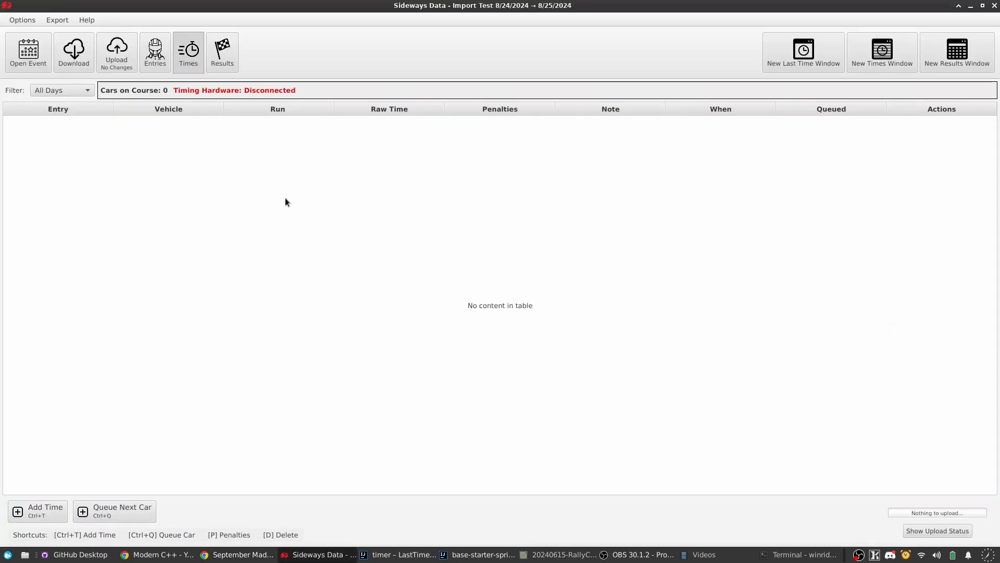
left_click(498, 330)
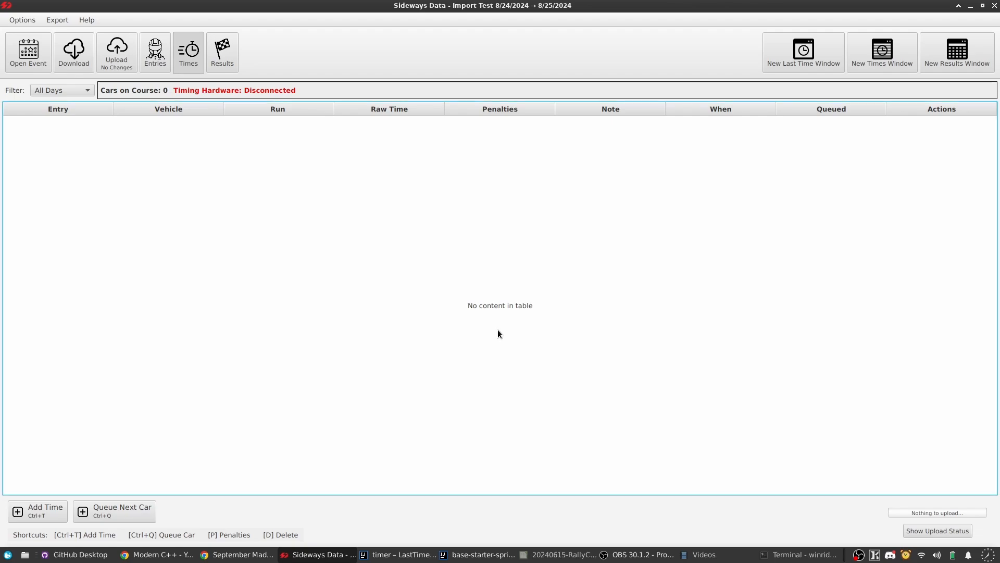
key("ctrl+q")
key("Escape")
Return to the browser and look over the September Madness Prairie City Rallycross event page.
left_click(324, 557)
scroll(467, 365, "up", 20)
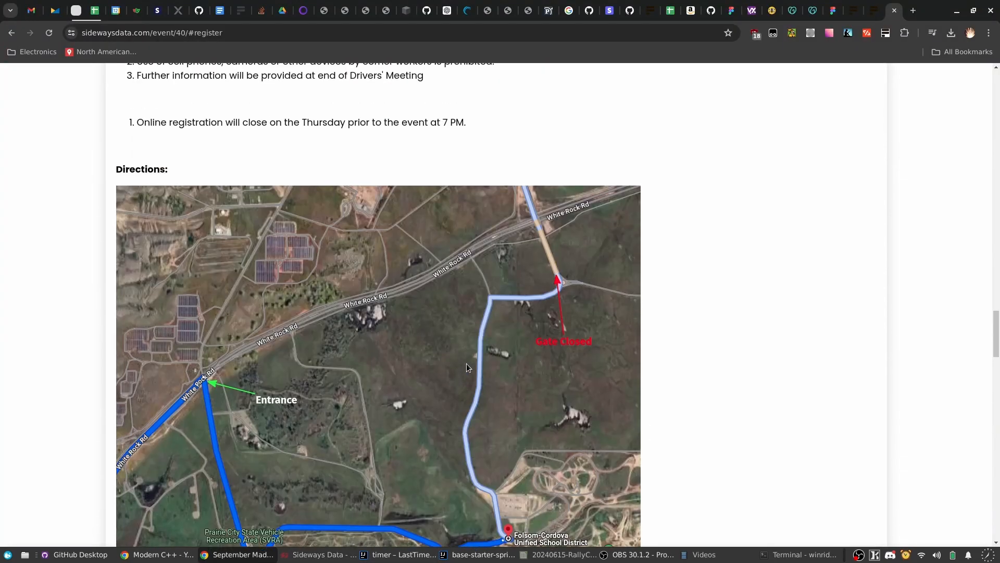
scroll(467, 367, "up", 15)
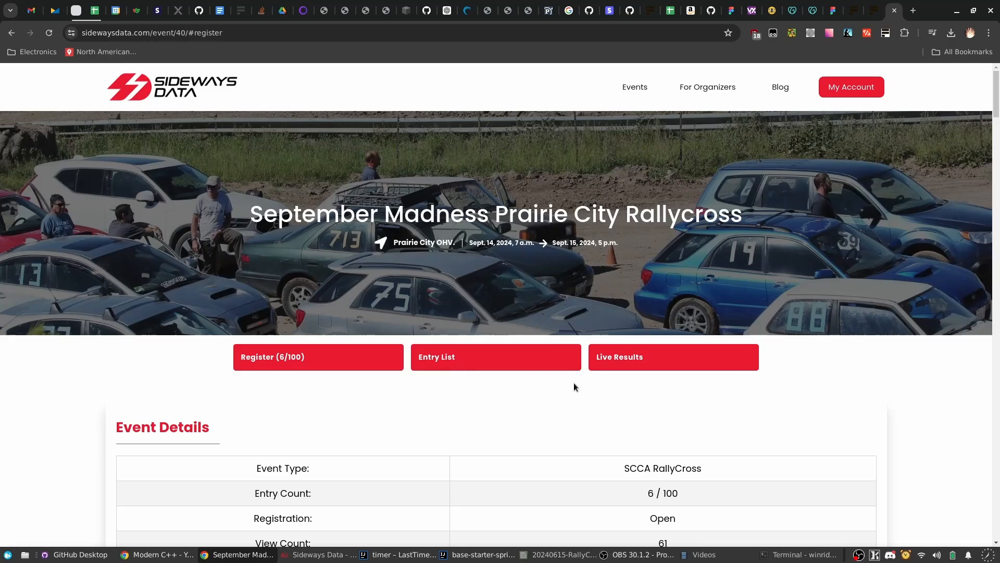
scroll(626, 339, "down", 1)
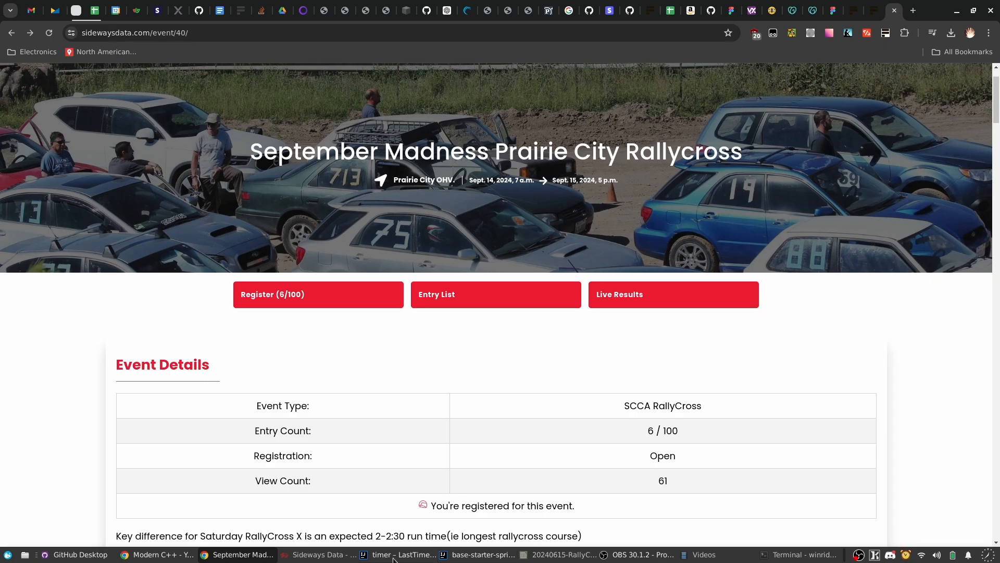
left_click(333, 555)
key("alt+Tab")
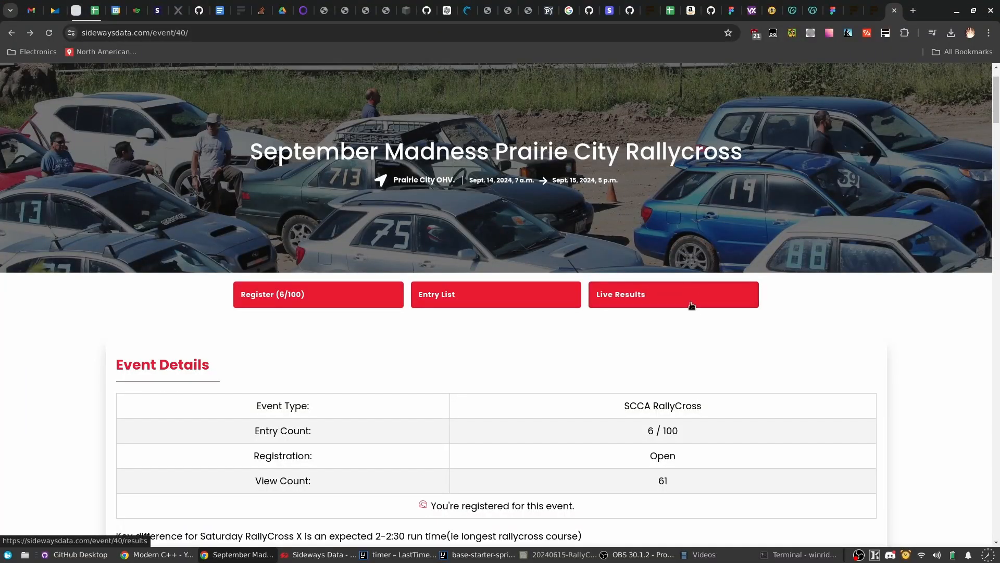
View the event's live results and go back to the Sideways Data home page.
left_click(692, 301)
scroll(832, 304, "down", 5)
scroll(833, 304, "up", 5)
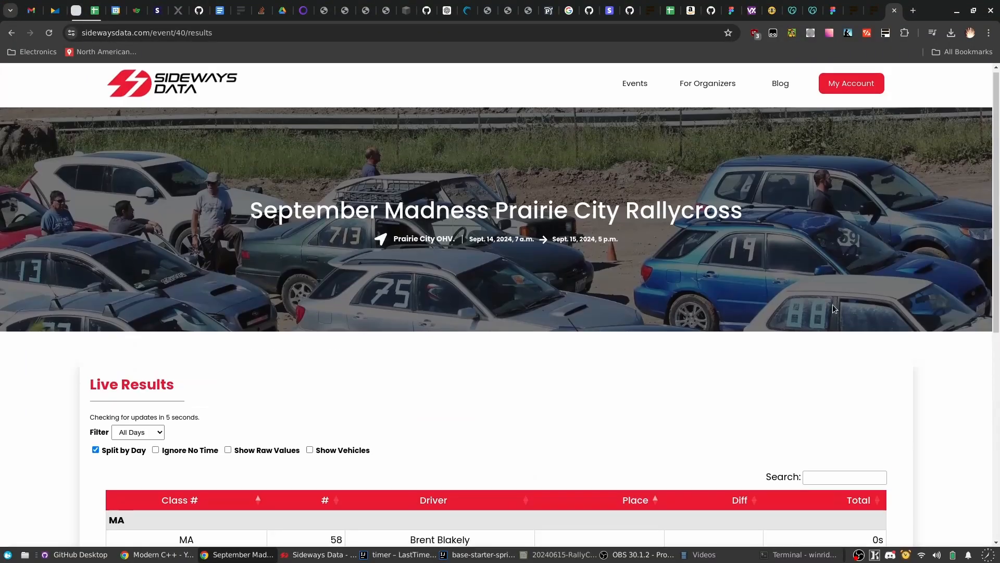
key("alt+Left")
key("alt+Left")
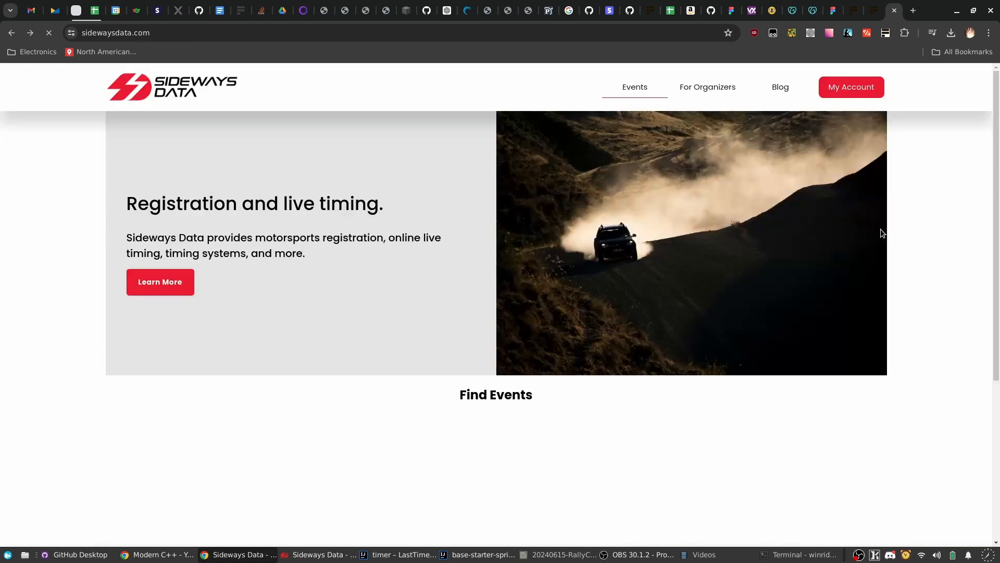
scroll(880, 228, "down", 5)
scroll(881, 227, "up", 5)
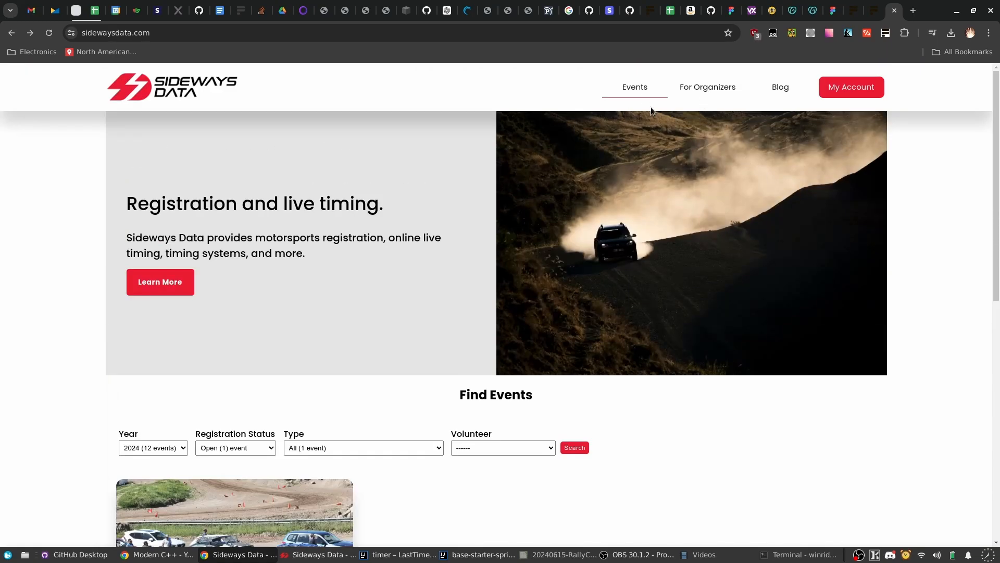
Sign in as an organizer, go to the organizer dashboard and create a blank new event.
left_click(690, 86)
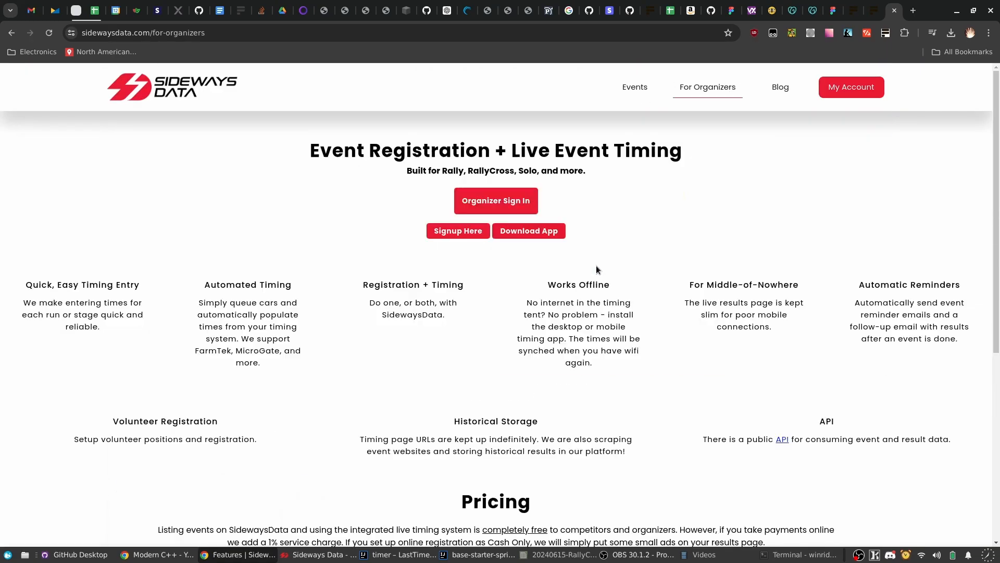
left_click(472, 201)
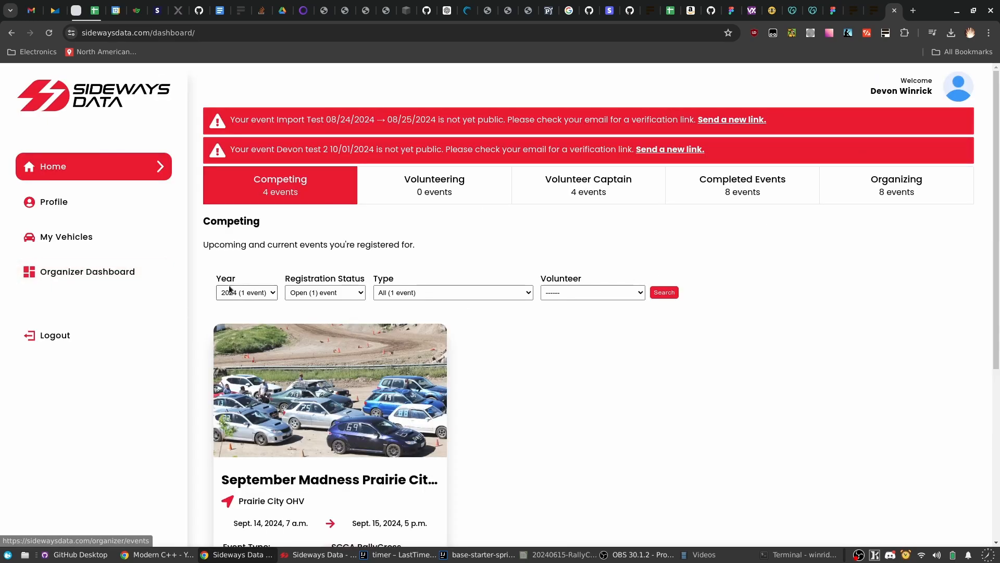
left_click(133, 276)
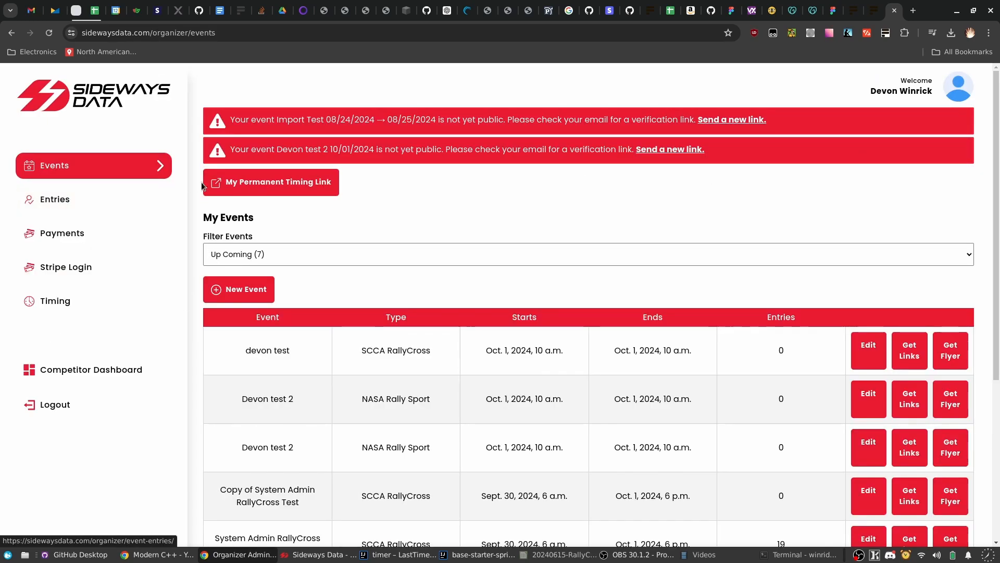
left_click(240, 288)
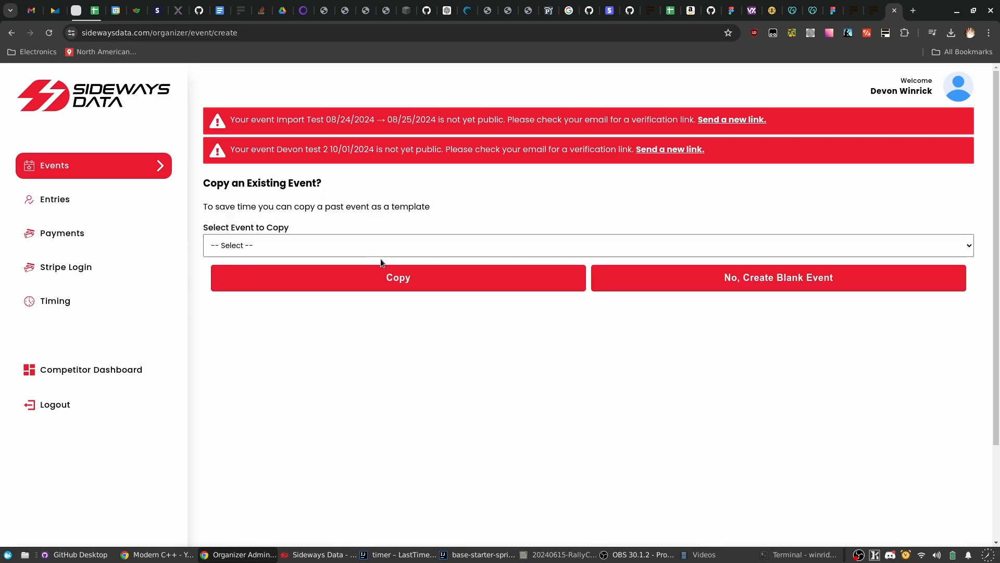
left_click(786, 285)
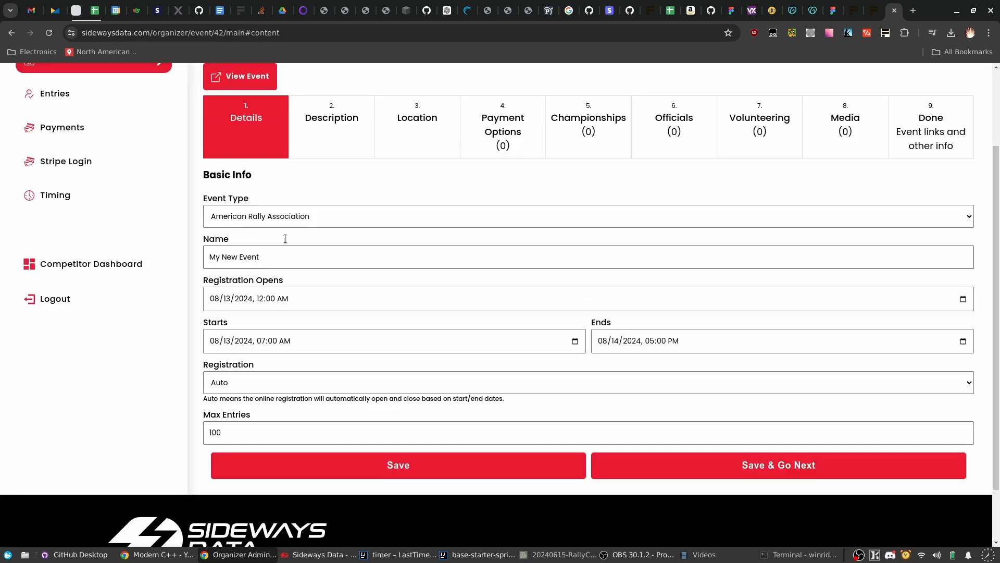
Set the event type to RallyCross (Other), name the event "Import Test 2" and save its details.
left_click(287, 226)
left_click(294, 290)
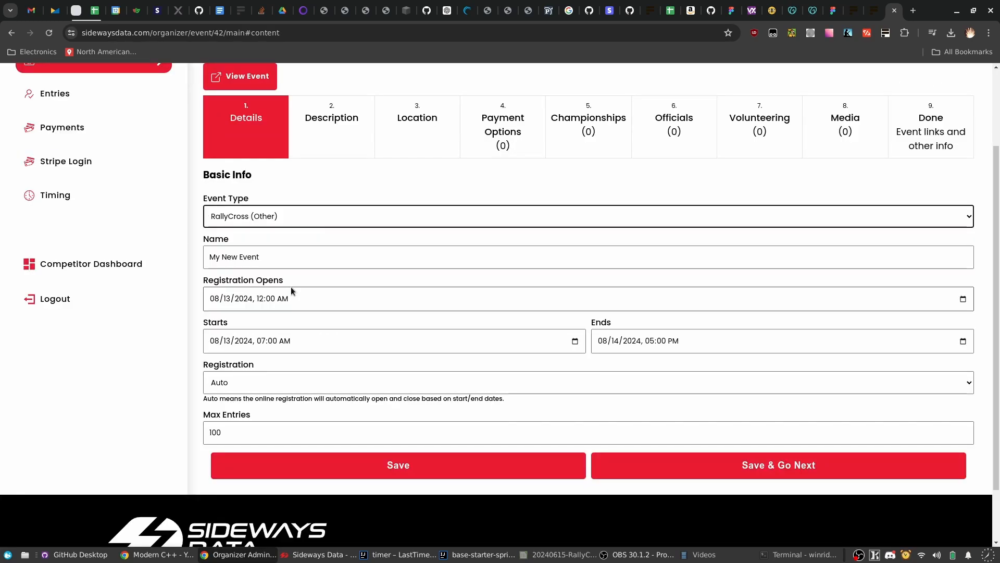
left_click(334, 253)
key("ctrl+a")
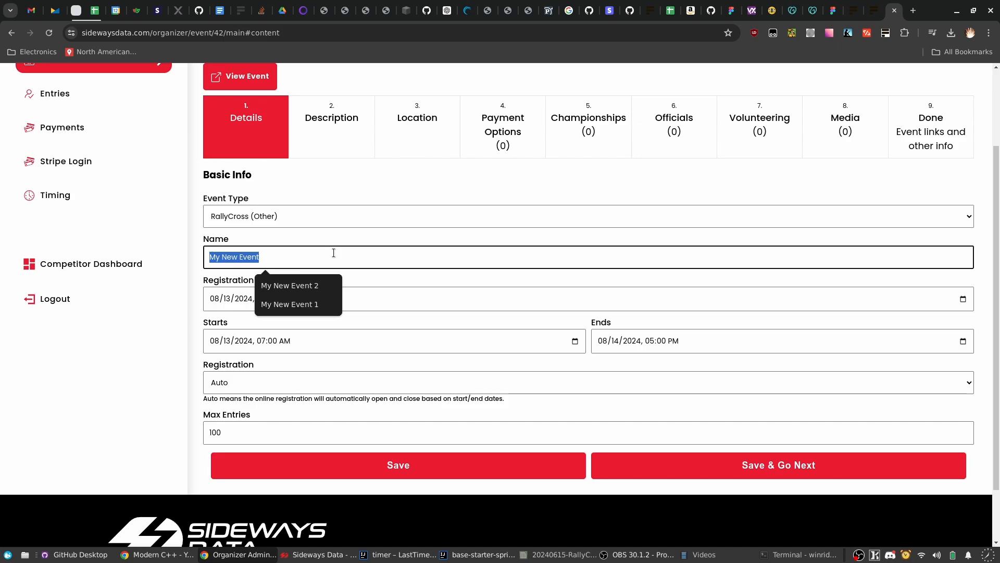
type("De")
key("BackSpace")
key("BackSpace")
type("Import ")
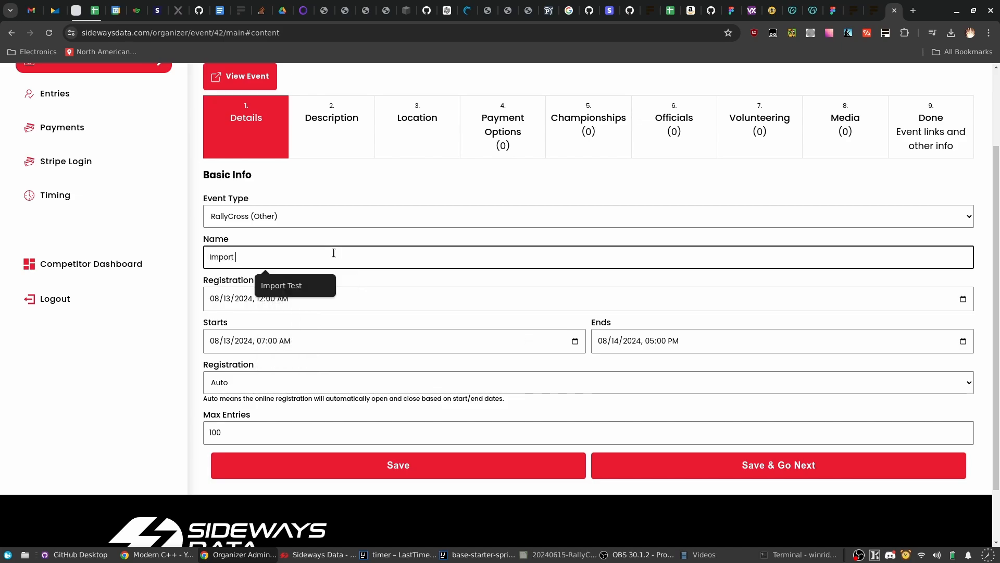
type("Test 2")
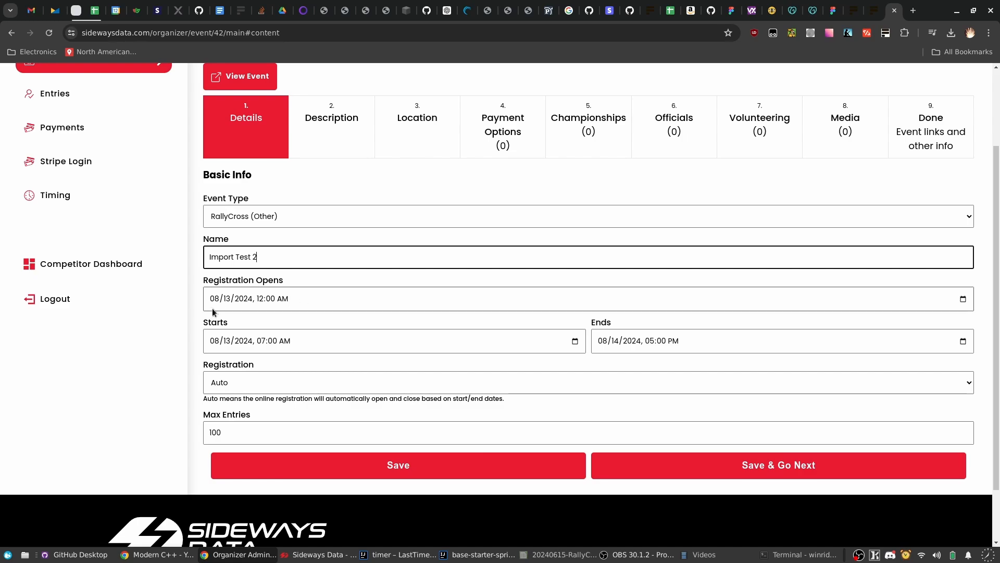
left_click(716, 468)
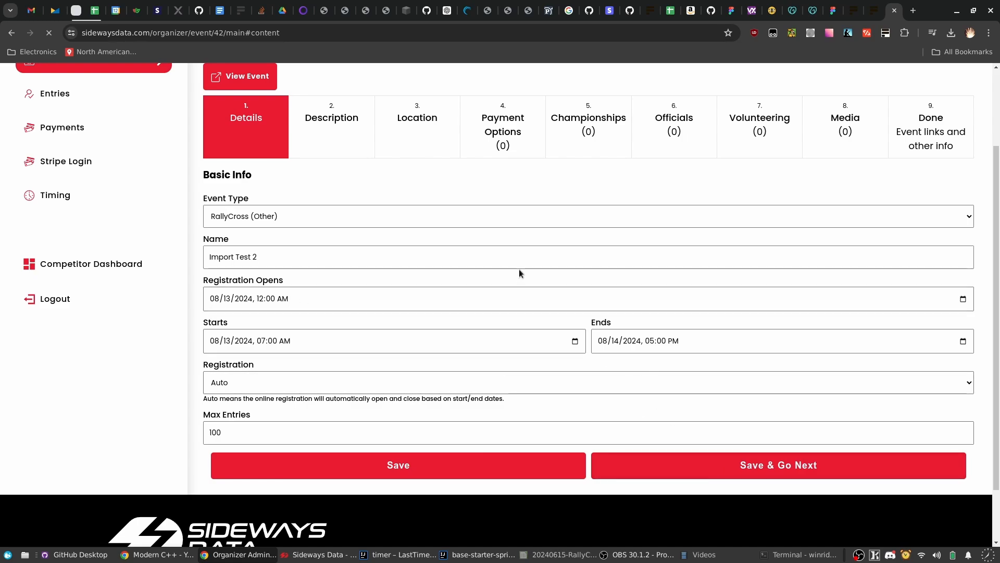
Save the event's description and location with their default content and proceed to the payment options.
left_click(736, 458)
scroll(668, 301, "down", 3)
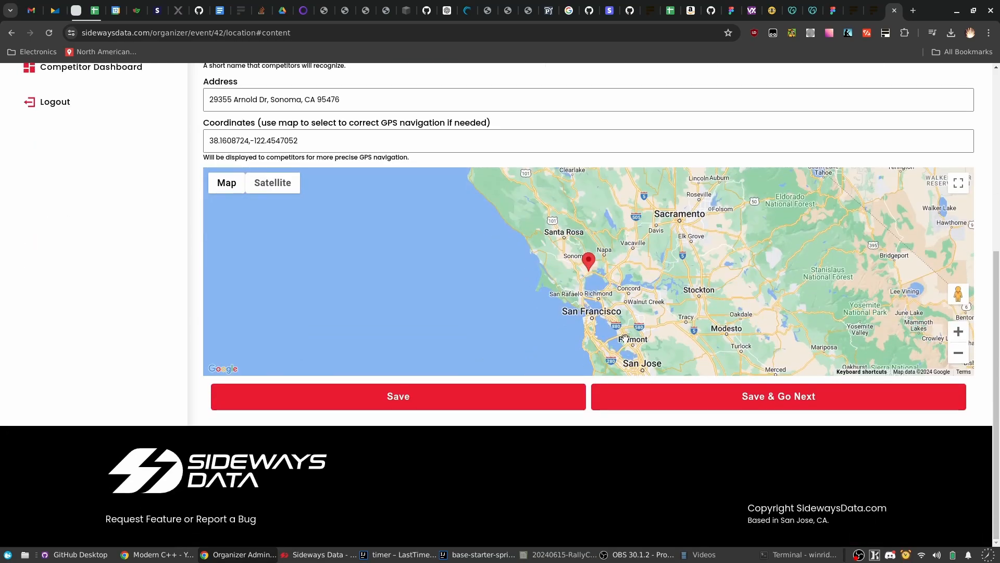
left_click(698, 404)
scroll(739, 230, "up", 3)
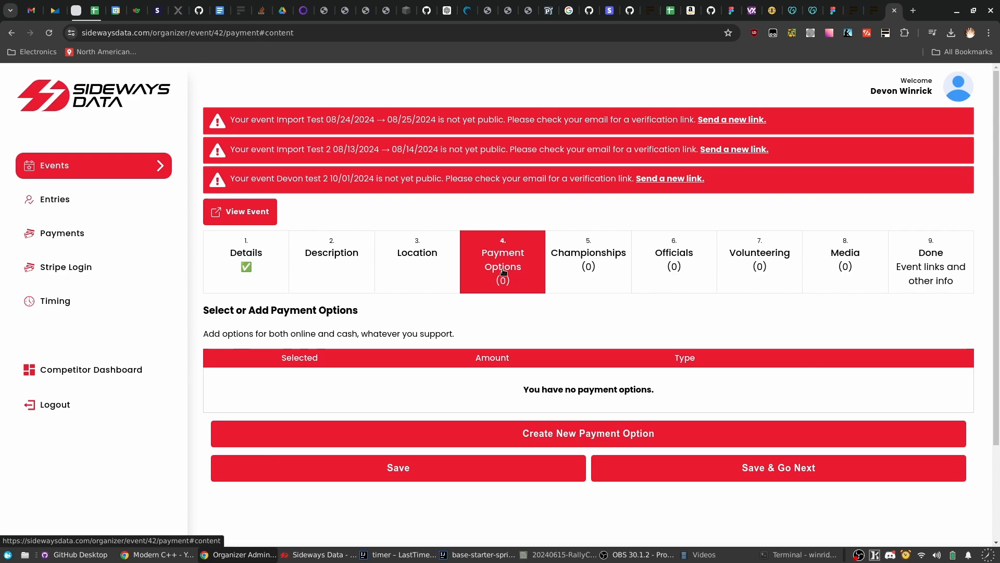
Start a new cash payment option with the description "Sunday".
left_click(554, 433)
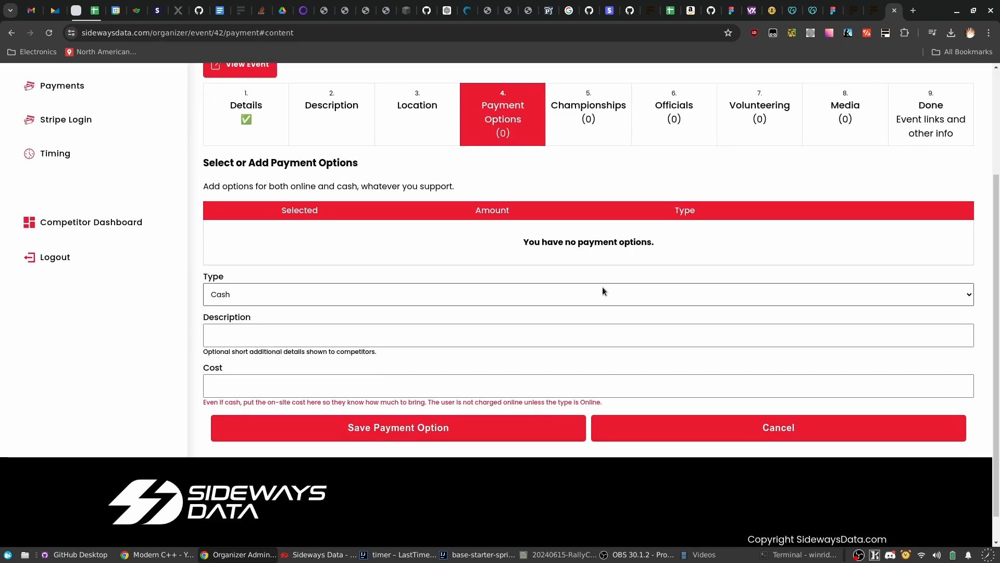
left_click(402, 307)
type("Sunday")
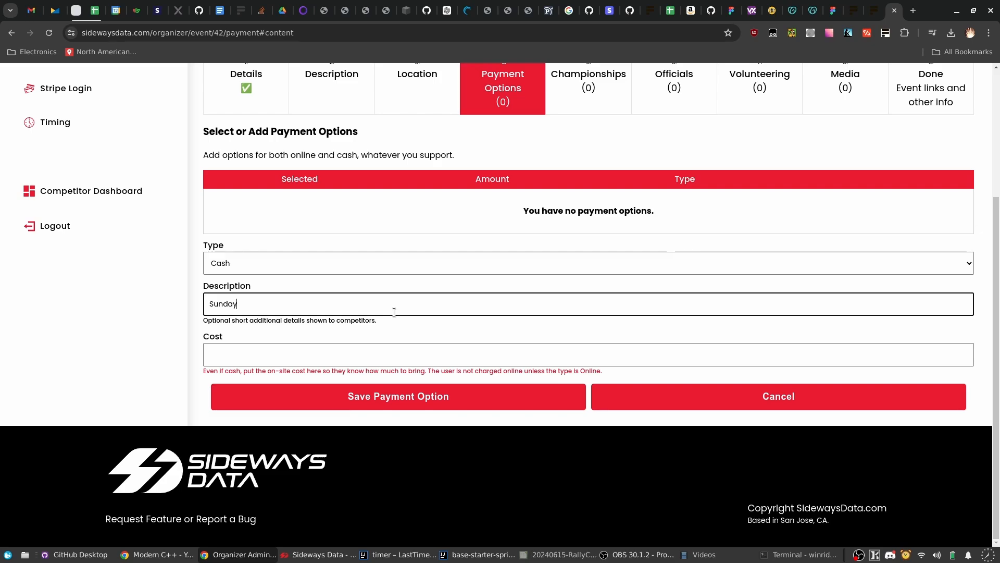
Switch to the LibreOffice Calc timing export, examine the Segment Name column's values, and return to the browser.
left_click(595, 557)
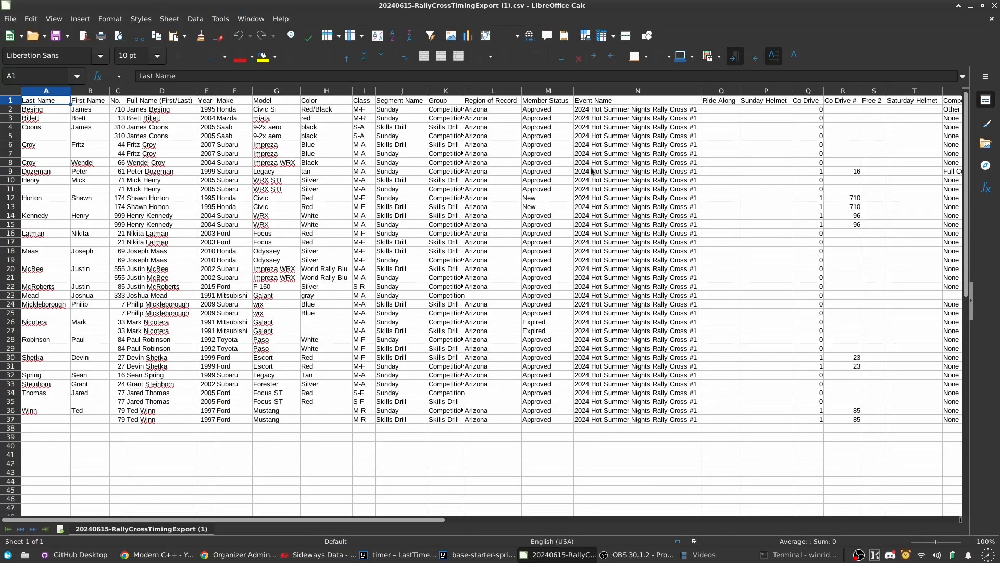
left_click(401, 111)
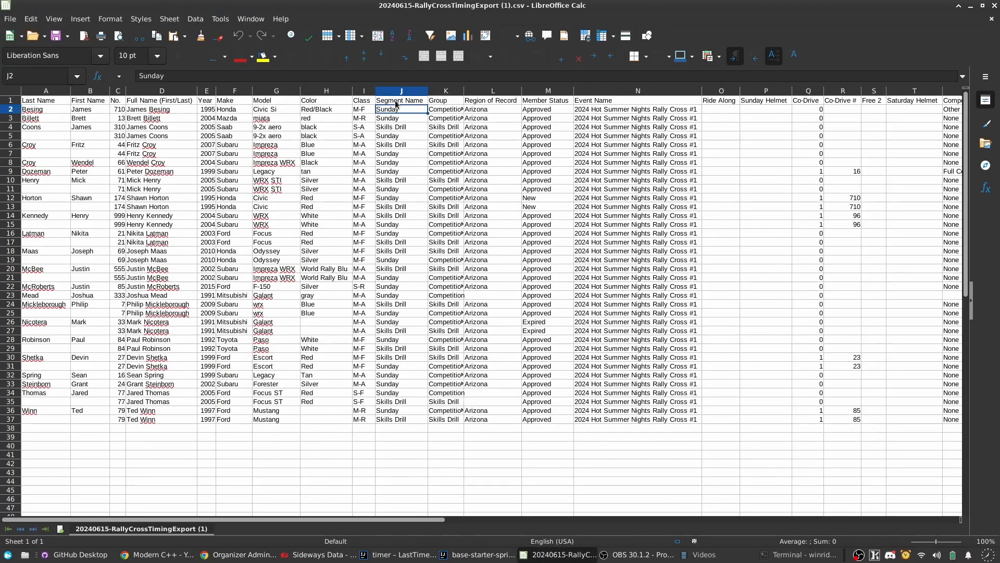
left_click(401, 93)
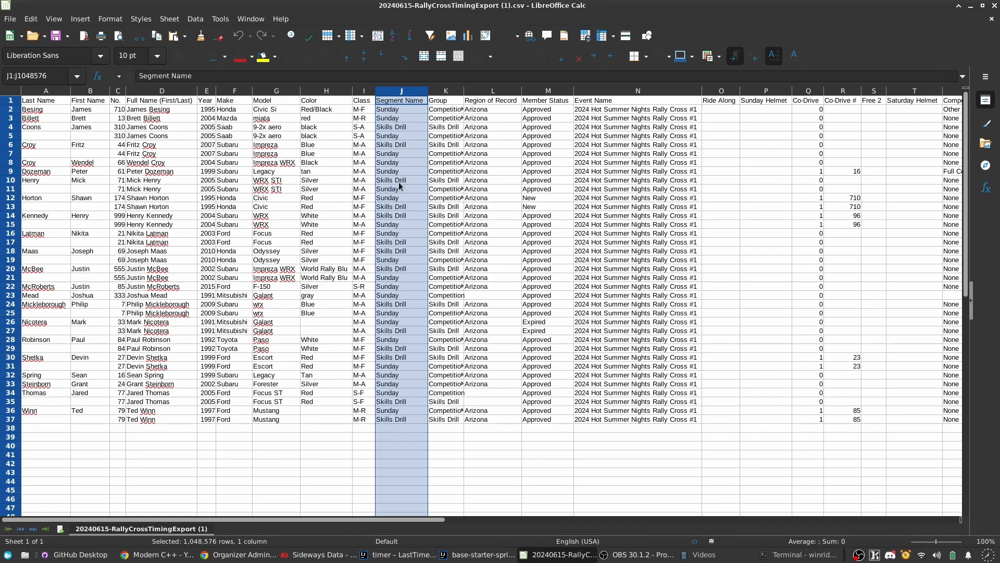
left_click(398, 154)
left_click(399, 111)
left_click(400, 119)
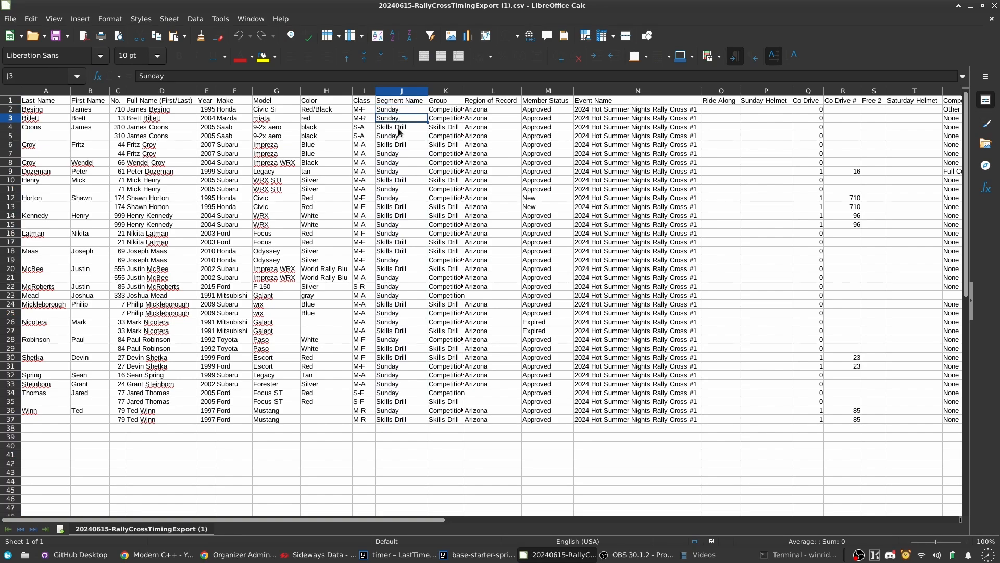
left_click(400, 129)
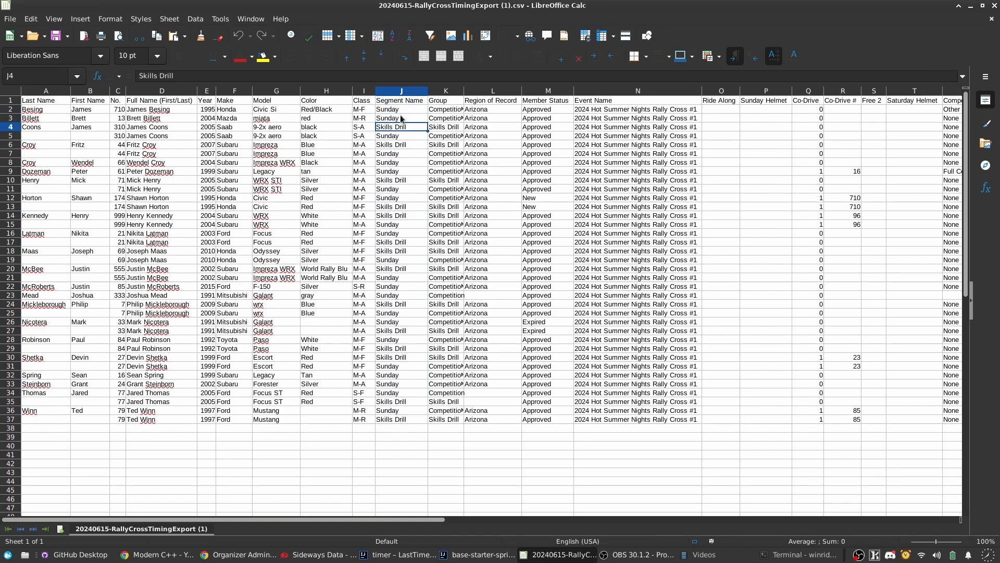
left_click(402, 137)
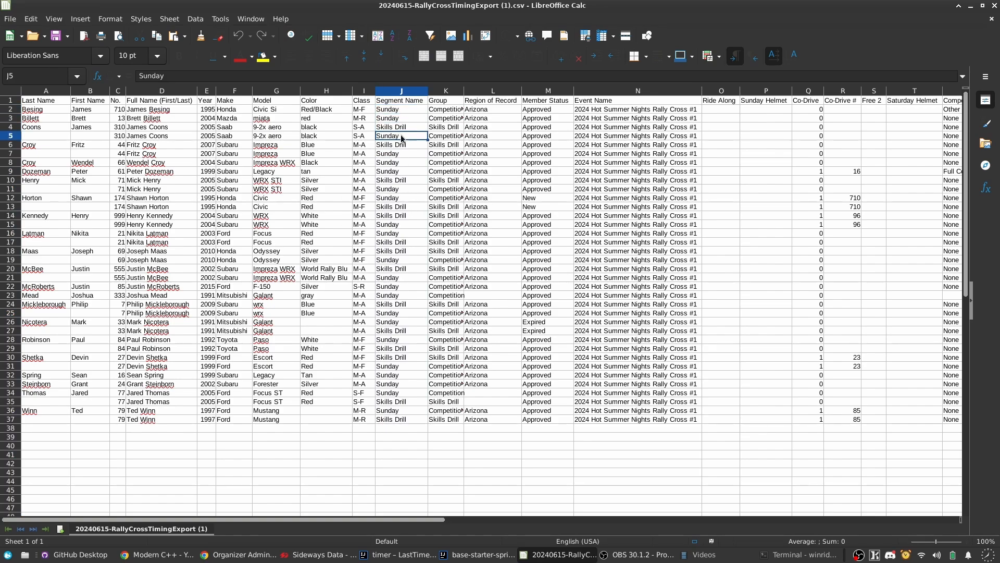
left_click(406, 129)
key("alt+Tab")
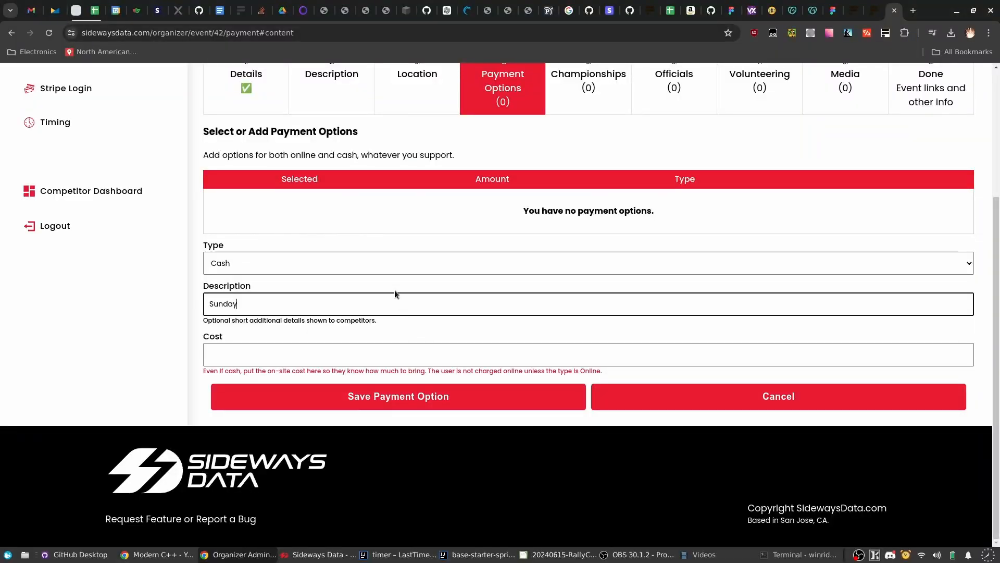
Set the payment option's description to "Skills Drill" and its cost to 50, and save it.
double_click(394, 308)
type("Skills Drill")
left_click(377, 355)
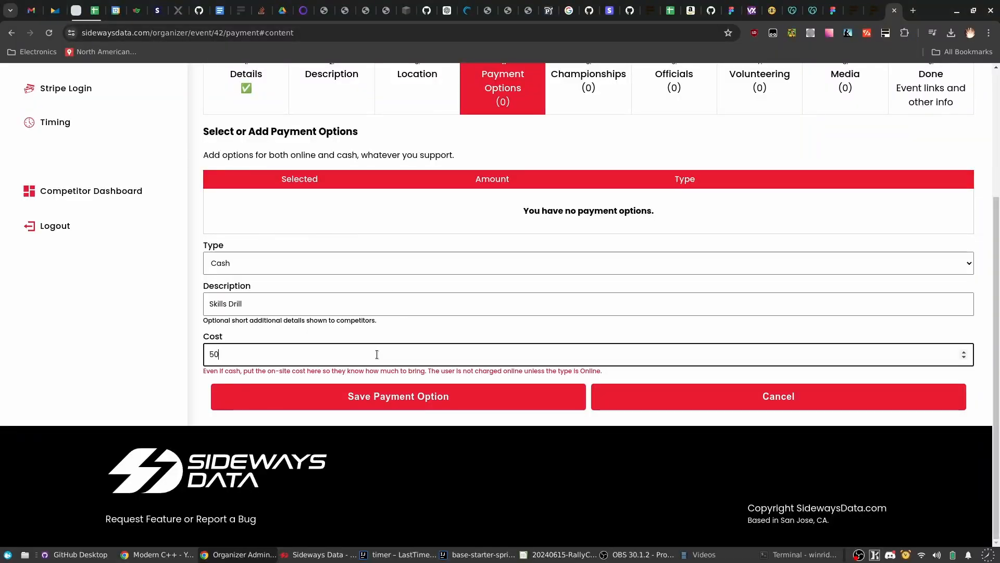
left_click(447, 397)
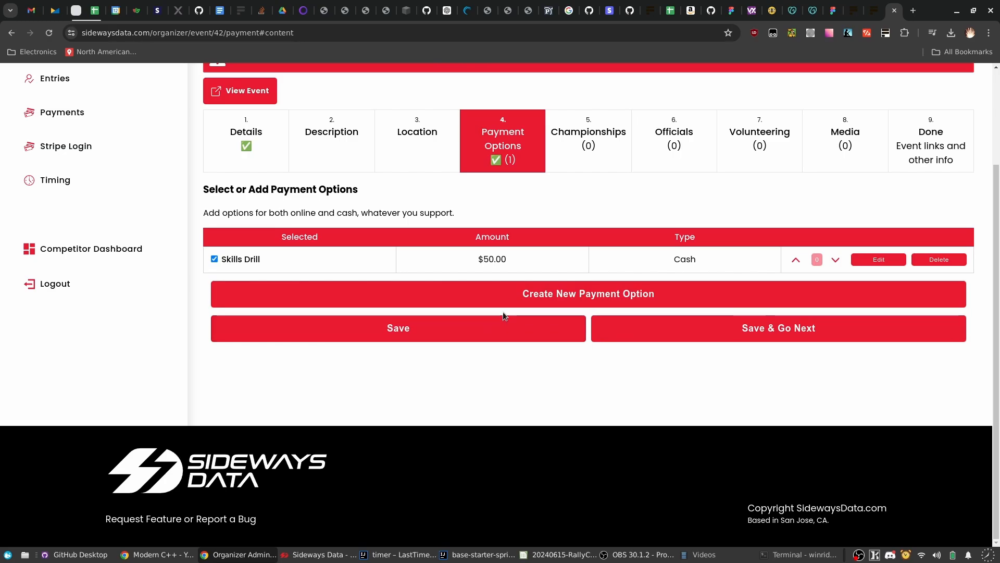
Start a second payment option and copy the segment name "Sunday" from the Calc timing export.
left_click(505, 298)
key("alt+Tab")
left_click(415, 108)
key("ctrl+c")
key("alt+Tab")
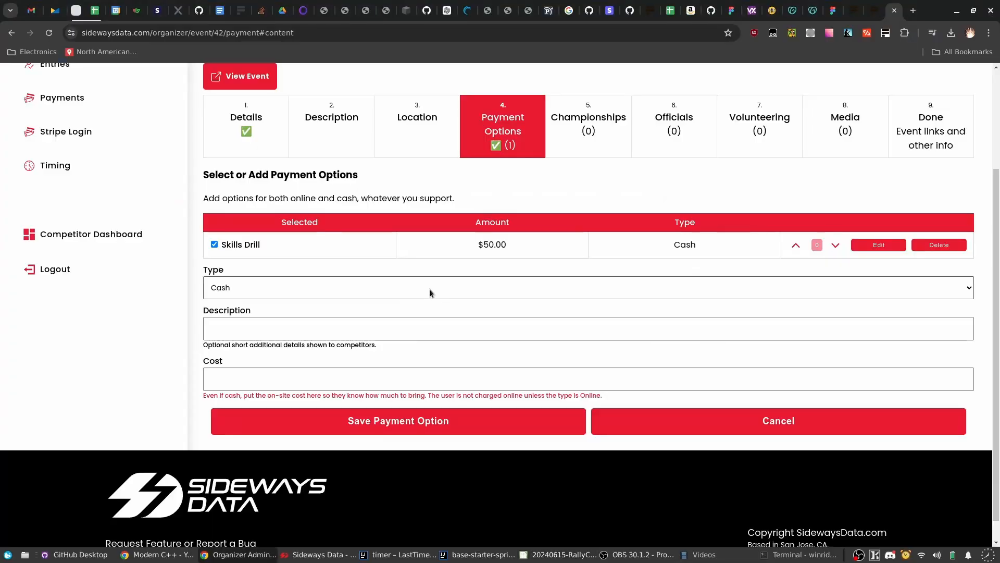
Describe the second cash payment option as "Sunday Only", set its cost to 40, and save it.
left_click(419, 324)
key("ctrl+v")
type("On")
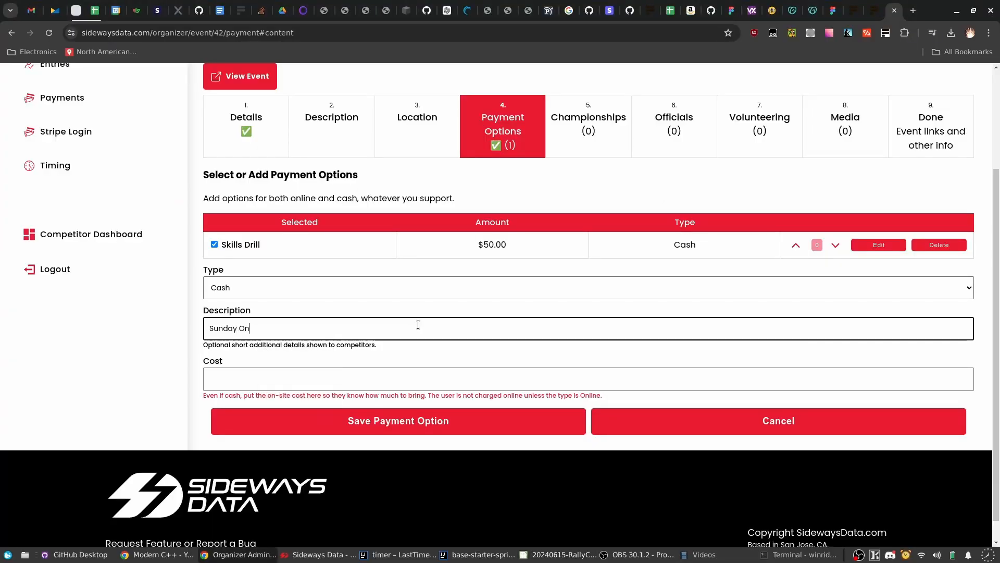
type("ly")
key("Tab")
type("40")
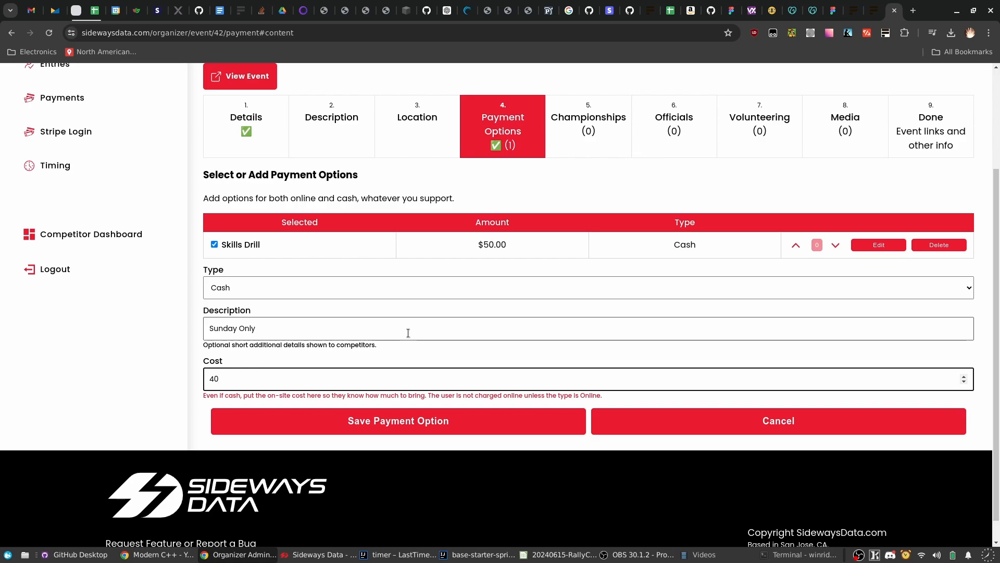
left_click(258, 336)
double_click(225, 332)
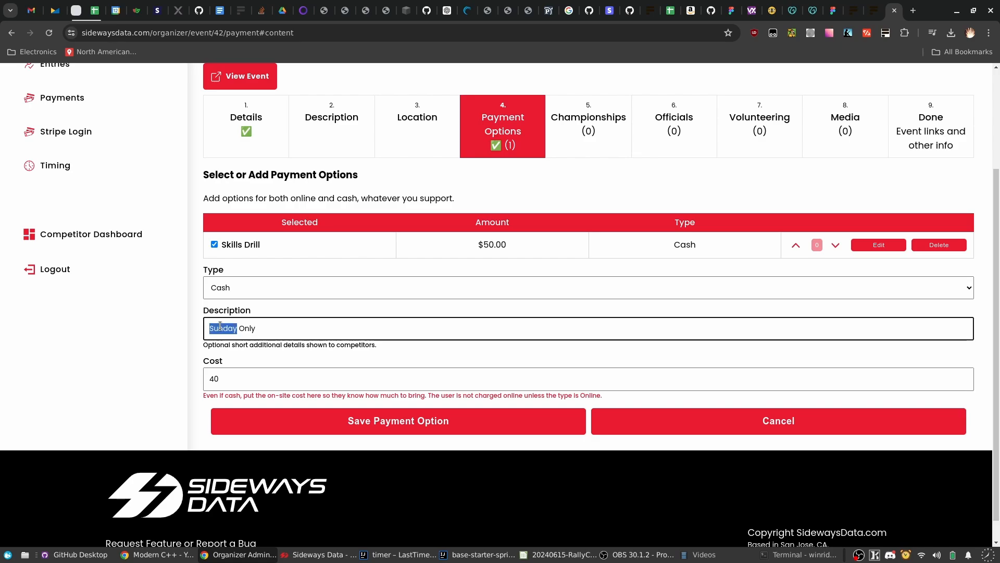
left_click(240, 327)
left_click_drag(211, 327, 293, 321)
left_click(475, 424)
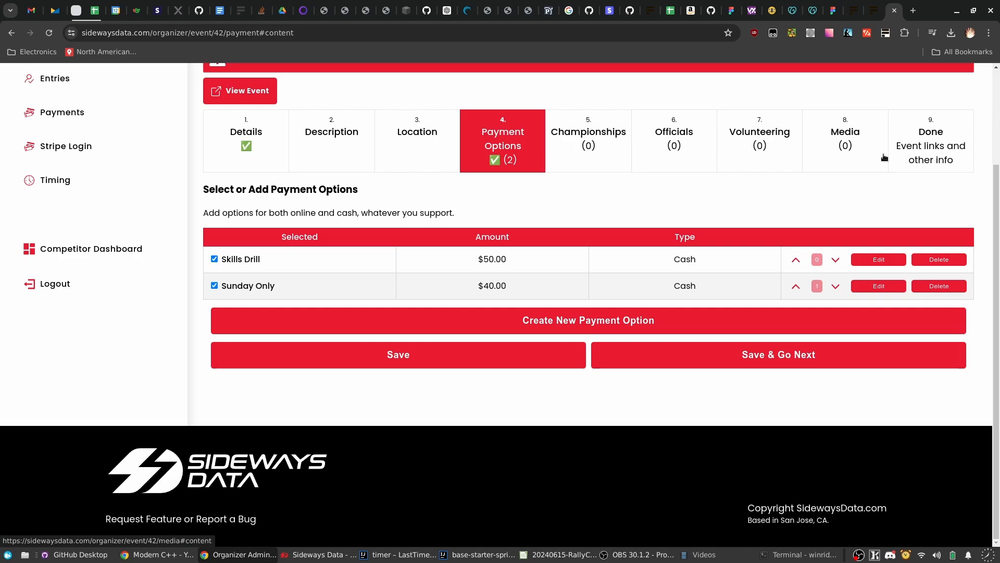
Show the entries for the event "Import Test 2" and open its MSR import page.
scroll(638, 170, "up", 3)
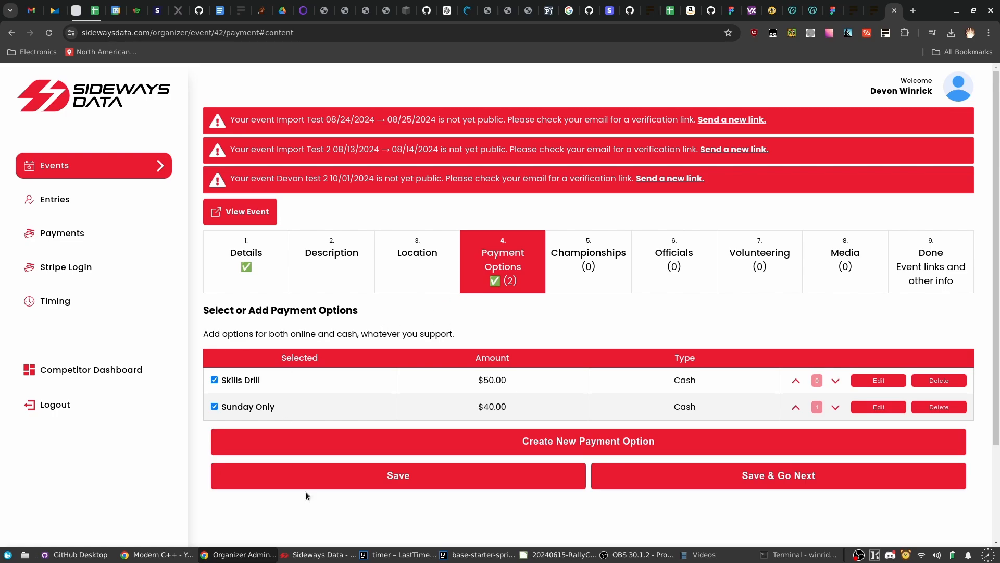
left_click(99, 199)
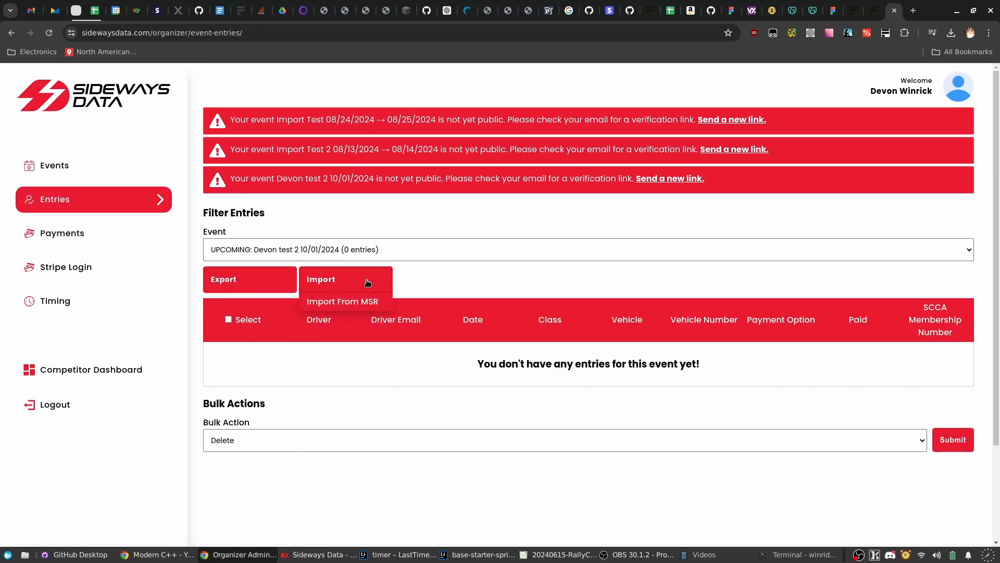
left_click(360, 254)
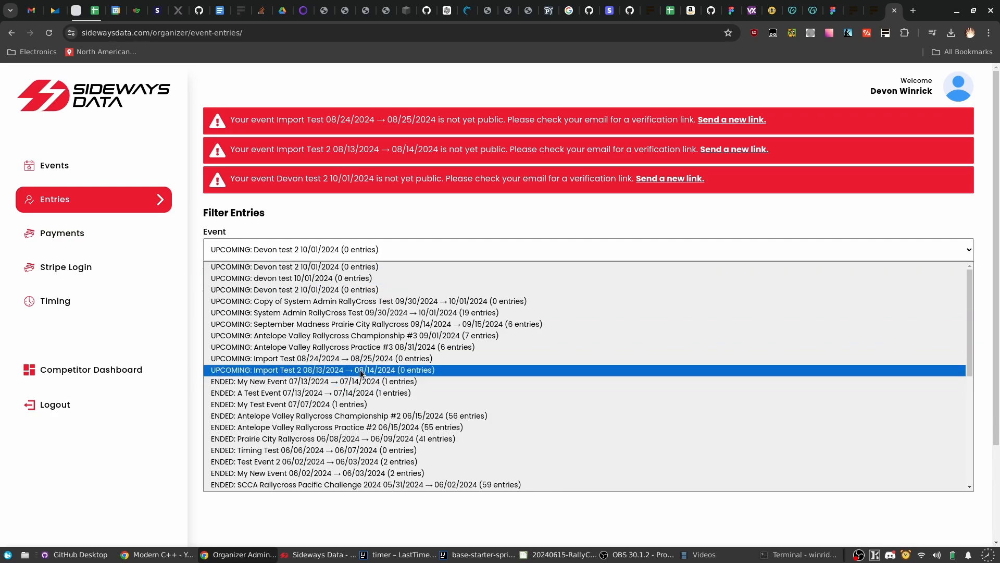
left_click(310, 371)
mouse_move(365, 281)
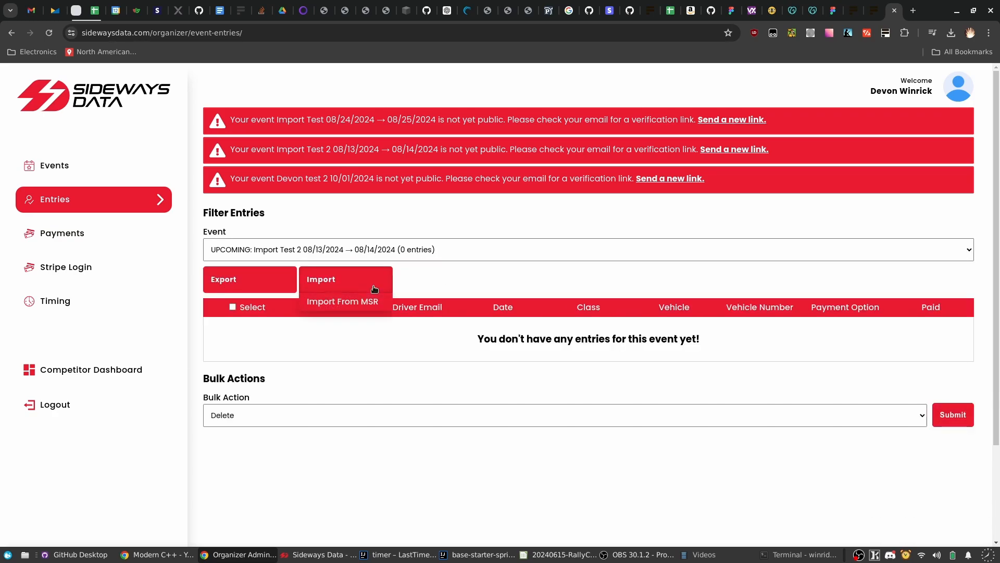
left_click(345, 303)
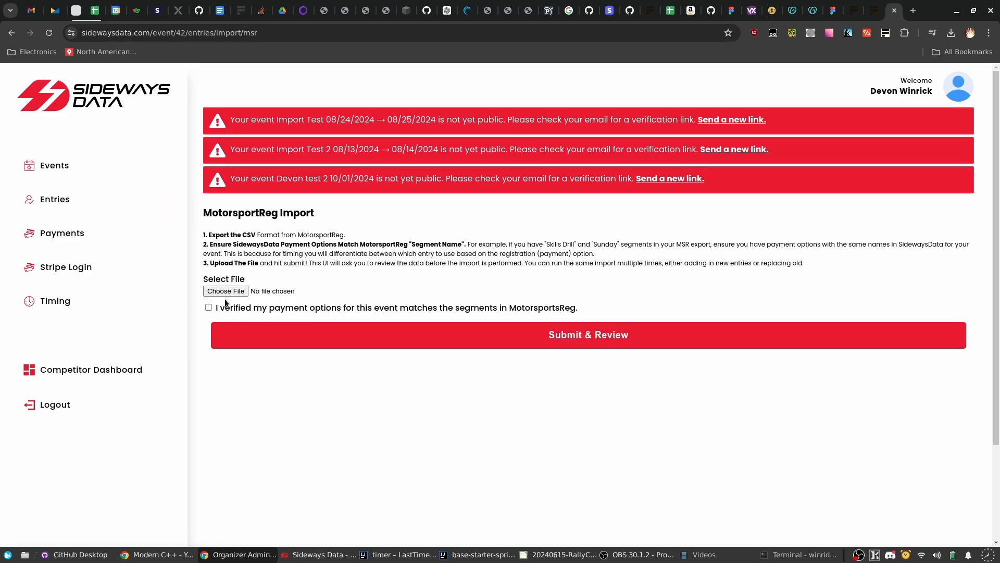
Upload "20240615-RallyCrossTimingExport (1).csv", confirm that the payment options match the MotorsportReg segments, and submit the file for review.
left_click(229, 293)
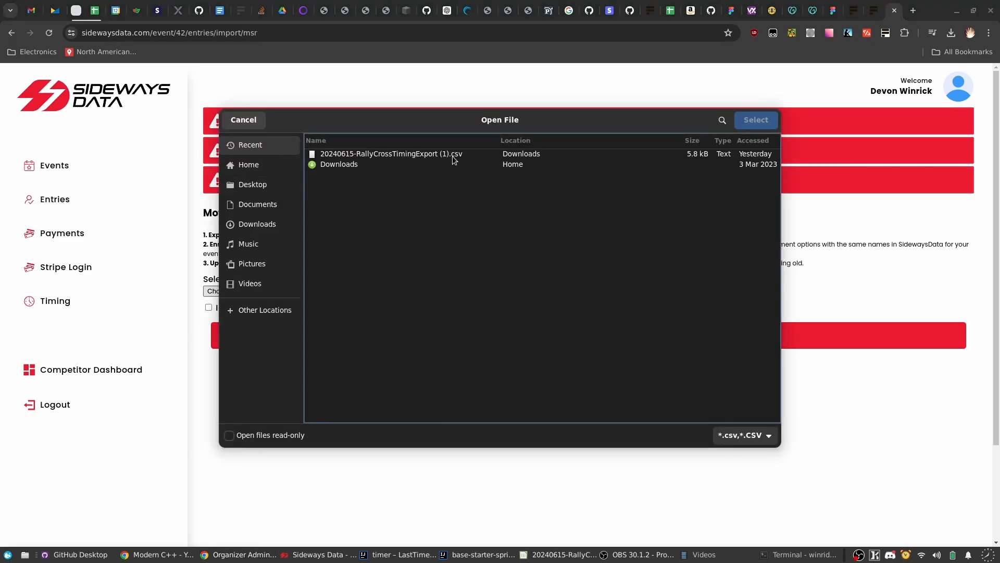
left_click(453, 157)
key("Return")
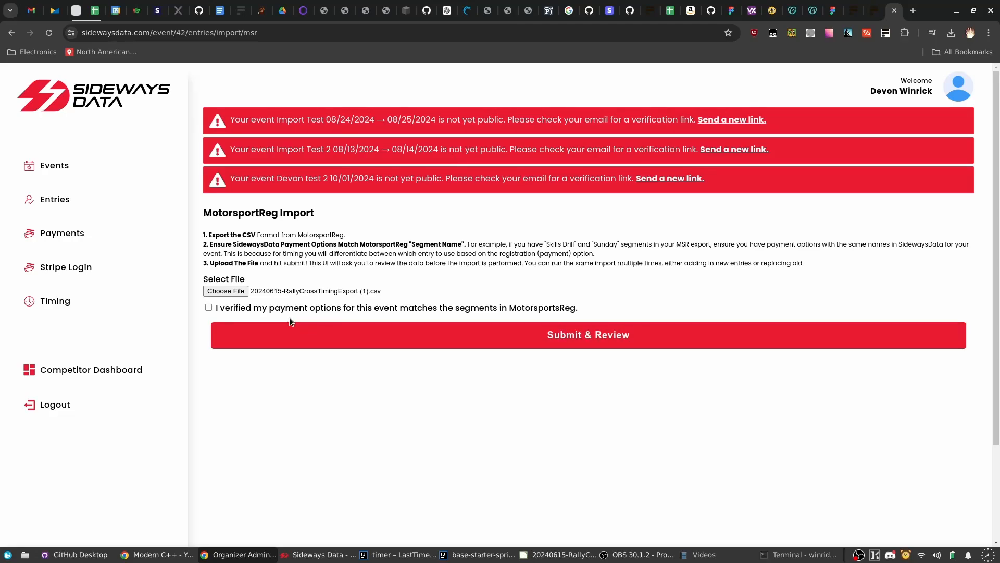
left_click(289, 311)
left_click(653, 329)
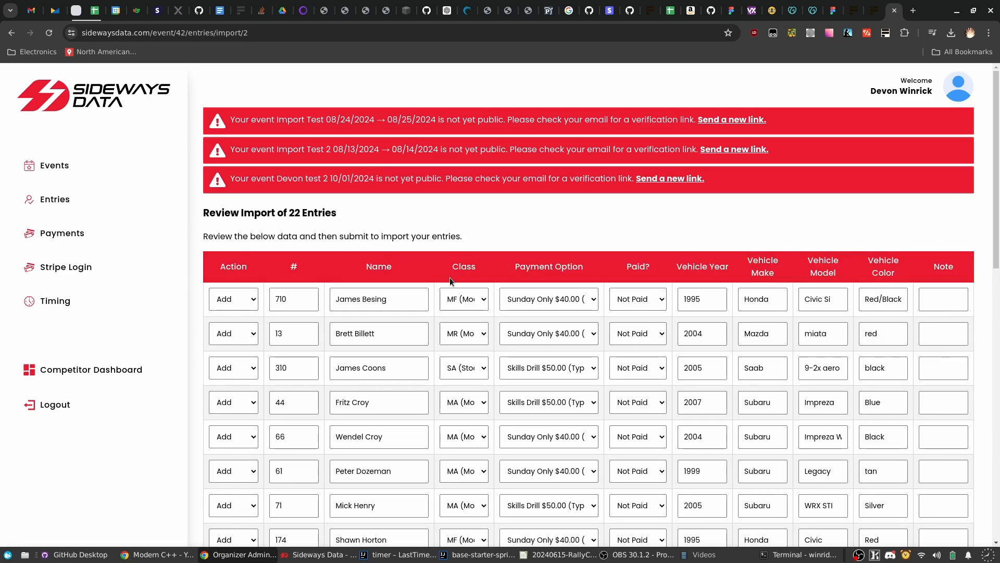
Look through the entries in the import review and examine the Action options of entry #710.
scroll(548, 238, "down", 12)
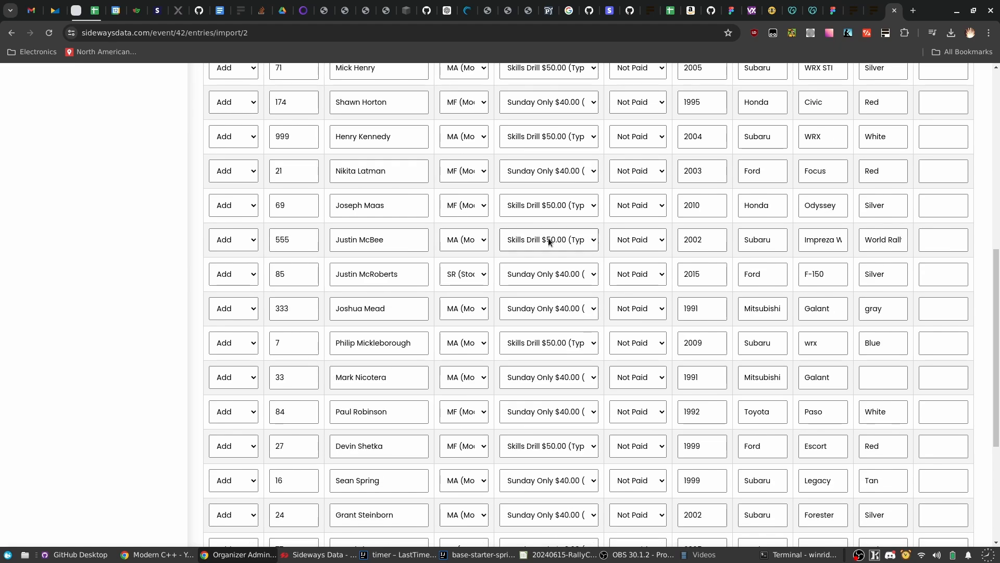
scroll(548, 238, "up", 15)
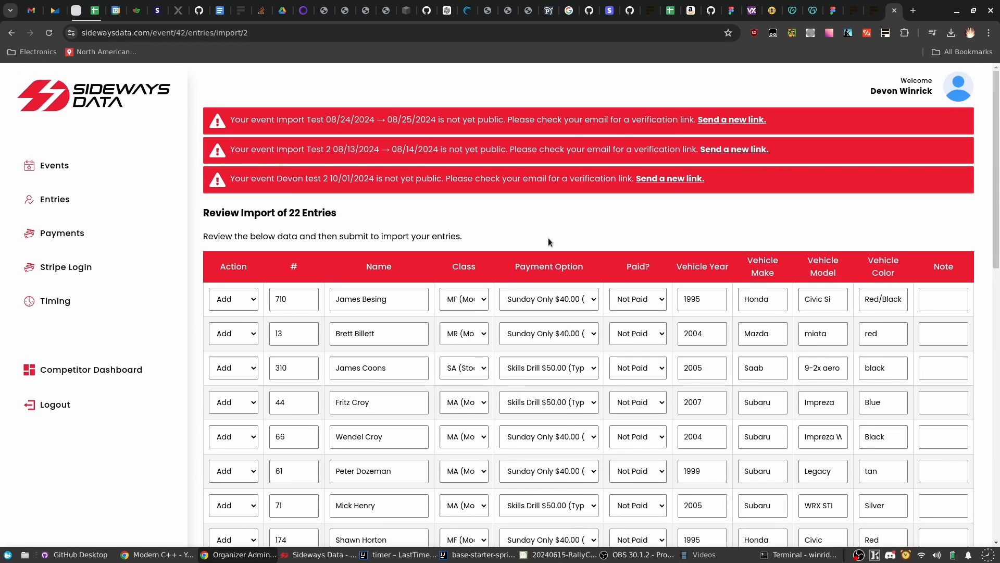
left_click_drag(562, 179, 382, 180)
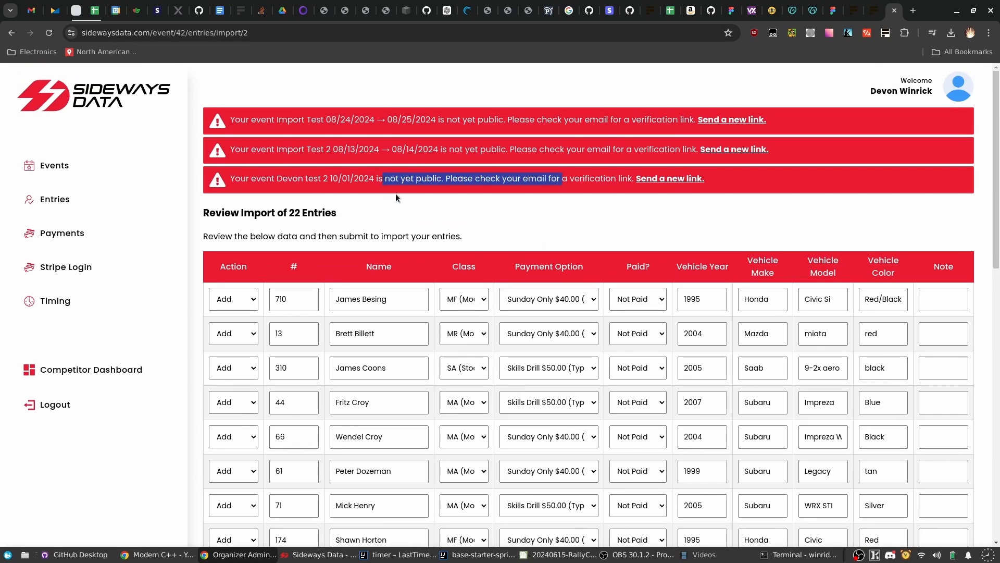
left_click(316, 174)
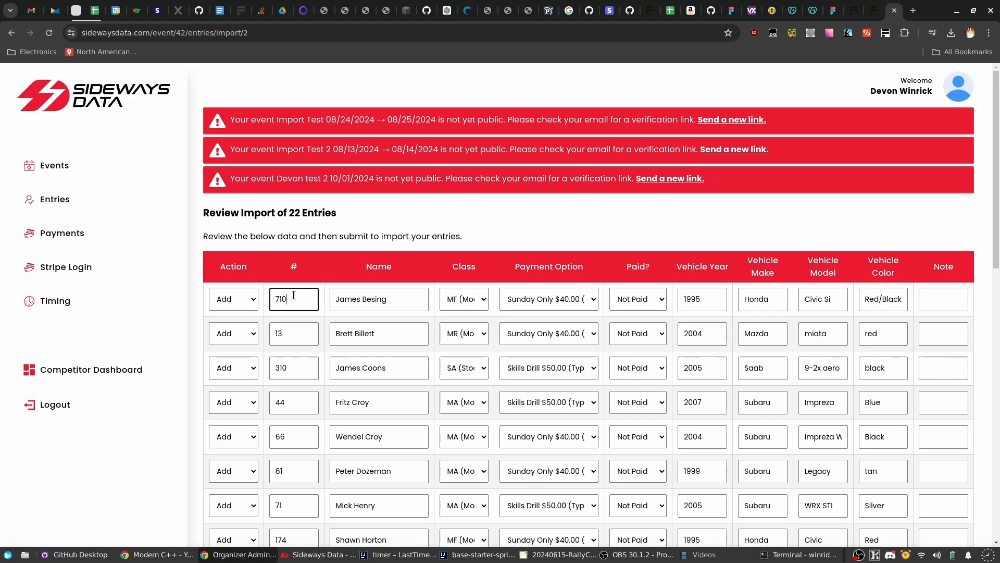
scroll(339, 215, "down", 4)
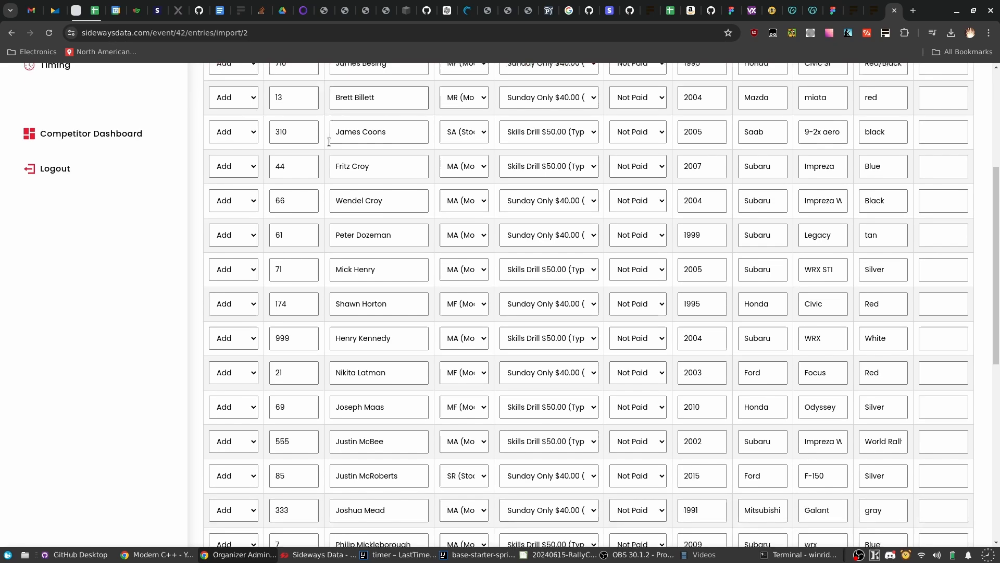
scroll(329, 141, "down", 1)
scroll(267, 287, "up", 4)
left_click(241, 238)
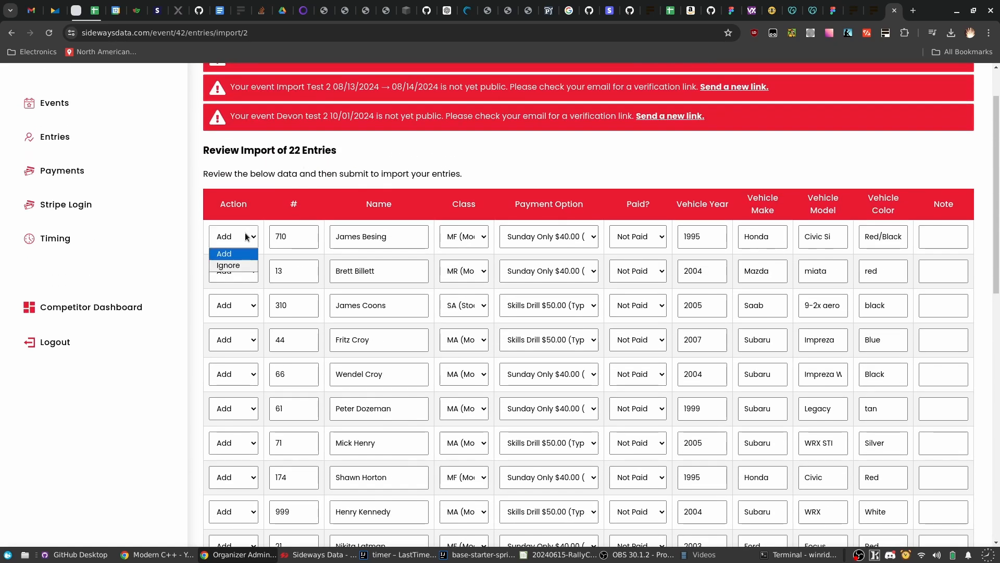
left_click(229, 237)
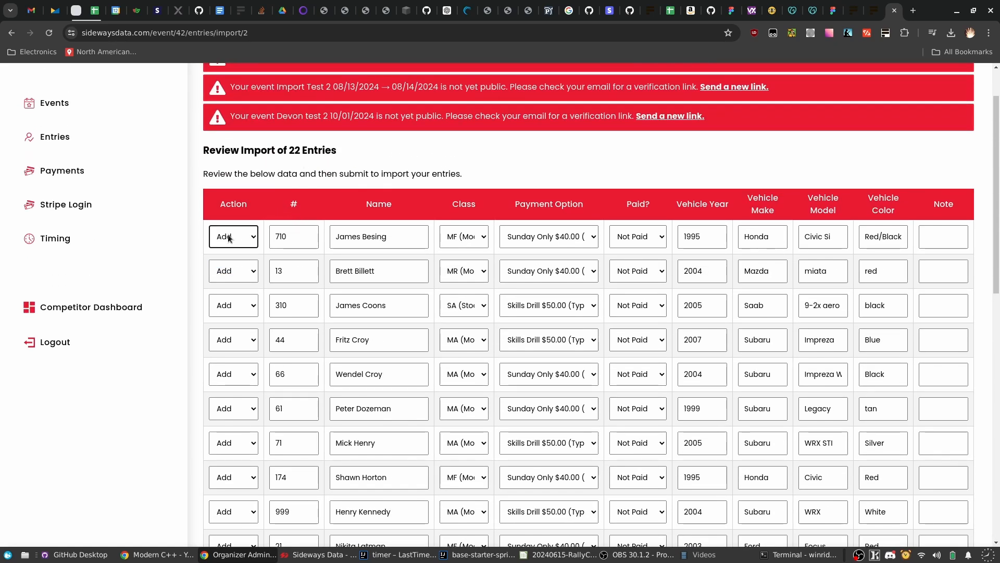
left_click(229, 238)
left_click(364, 193)
scroll(363, 193, "down", 3)
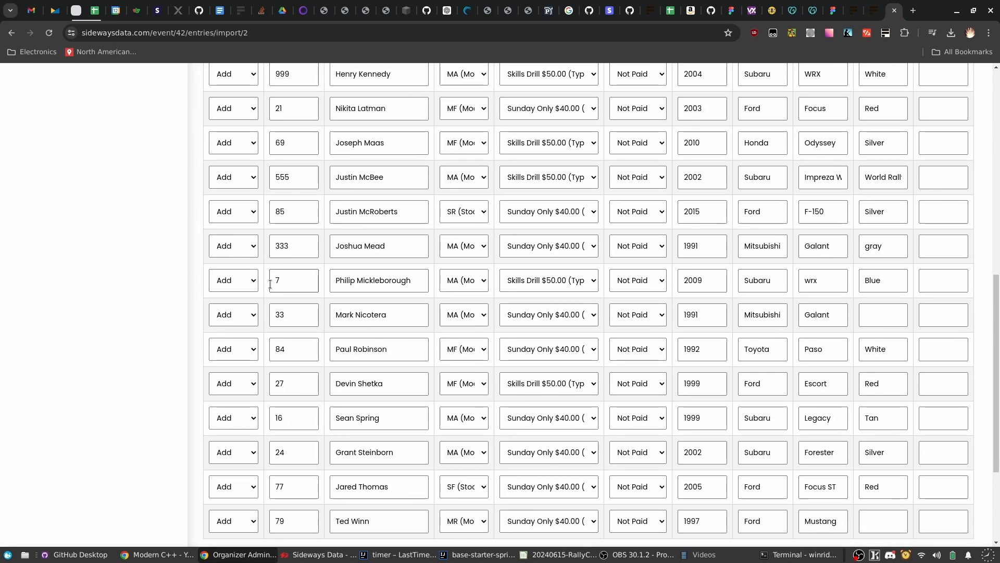
Examine the Action options of entry #7 and review the surrounding rows down to the end of the list.
left_click(217, 277)
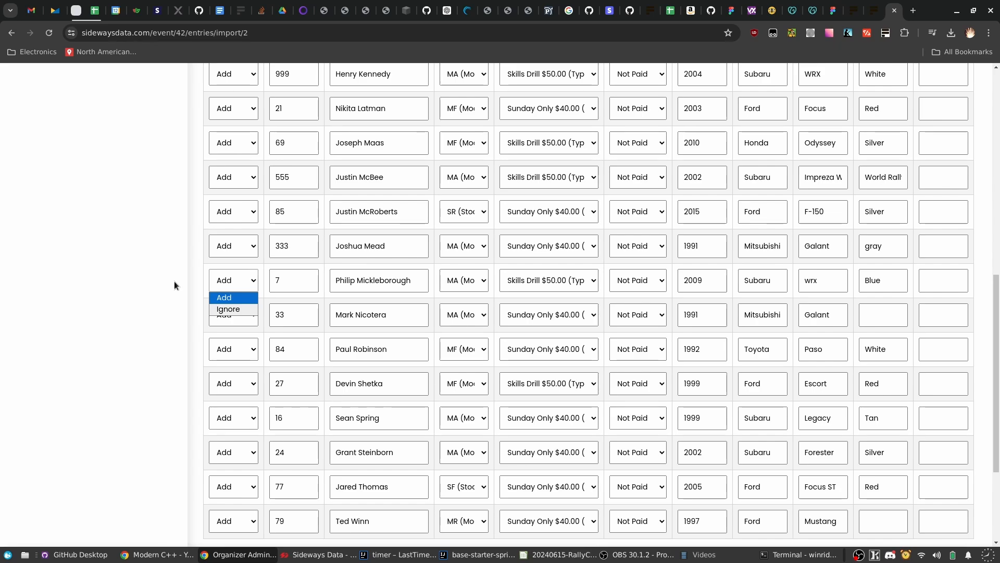
left_click(287, 280)
left_click(287, 280)
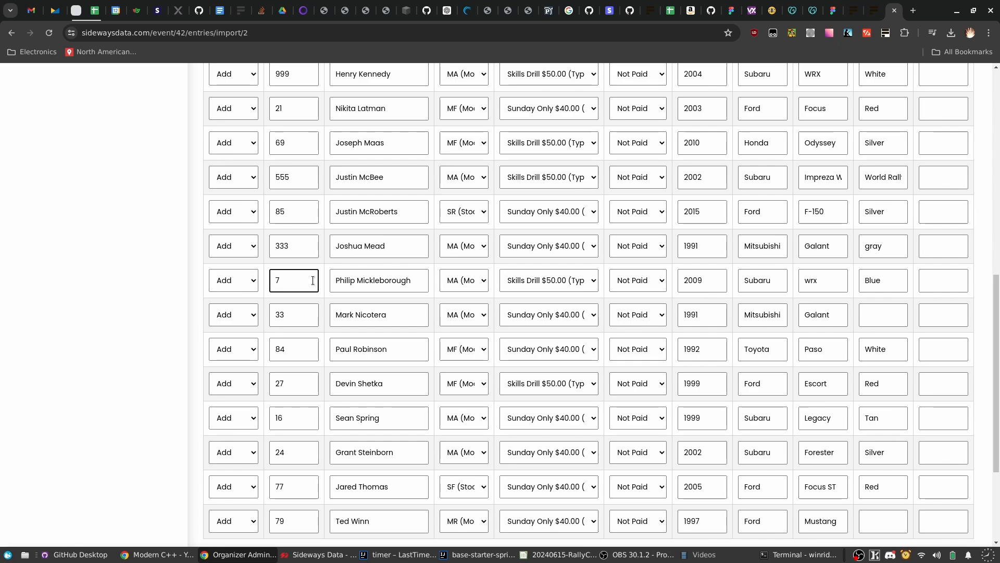
left_click(241, 283)
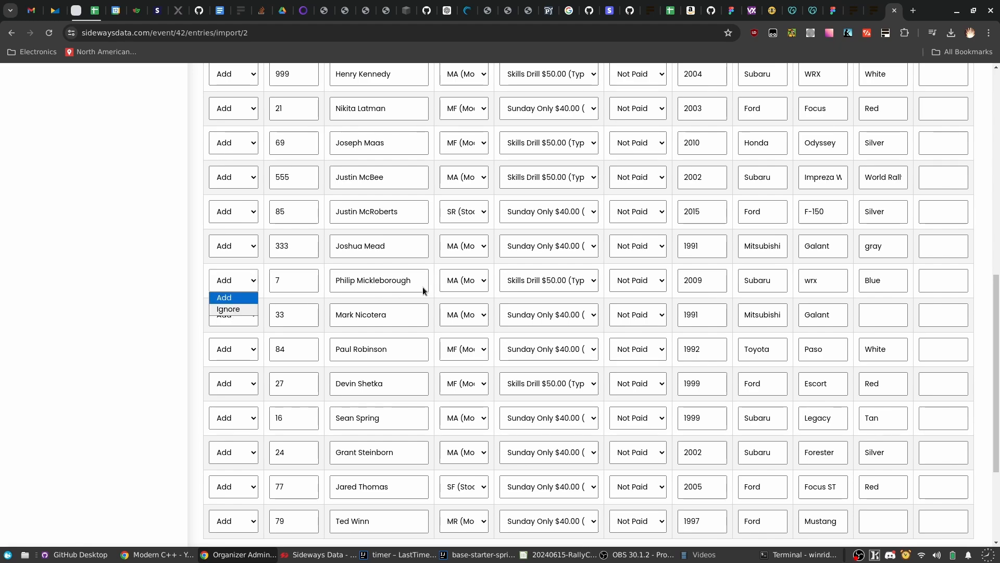
left_click(453, 296)
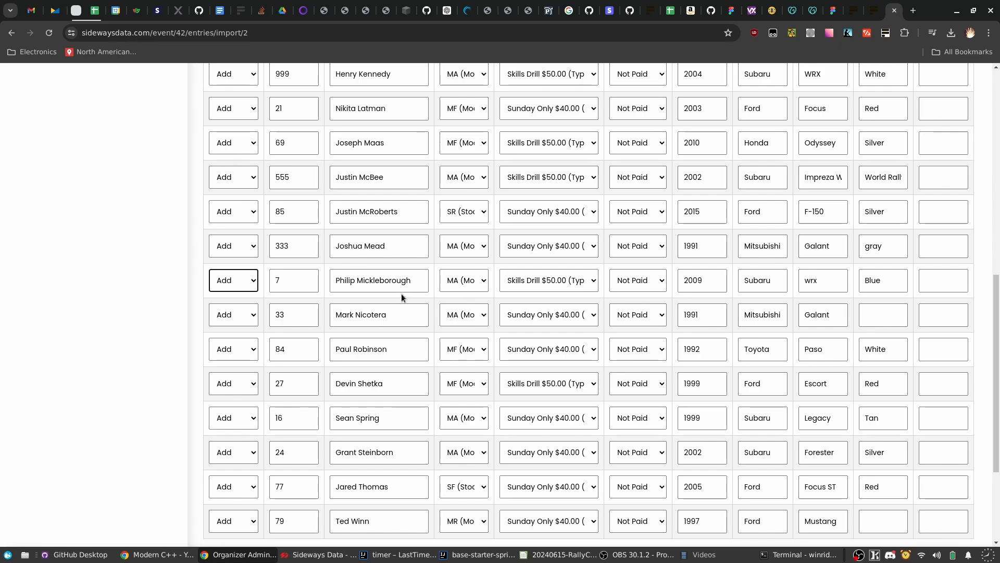
scroll(321, 295, "down", 3)
scroll(321, 295, "down", 2)
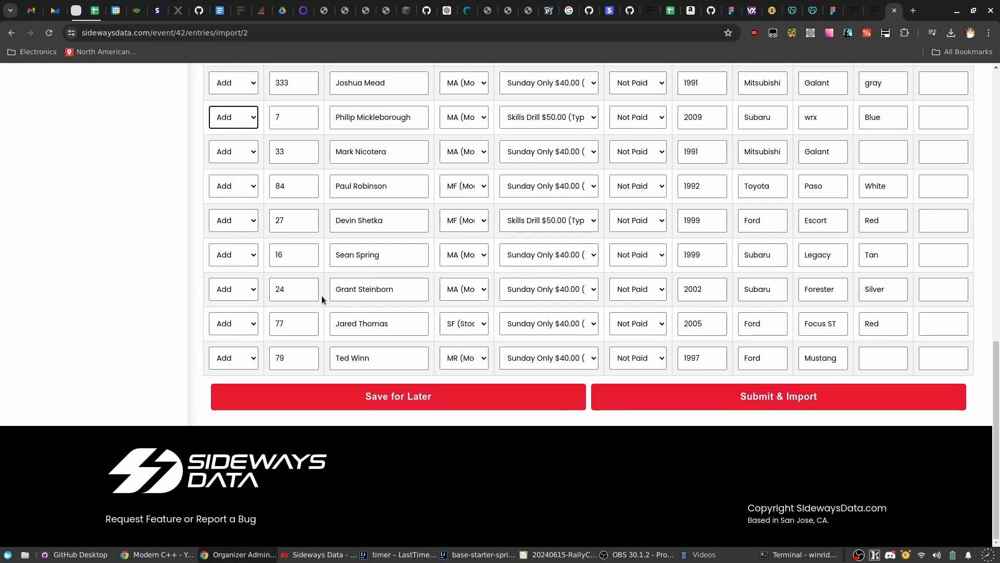
scroll(321, 295, "up", 7)
scroll(321, 295, "down", 5)
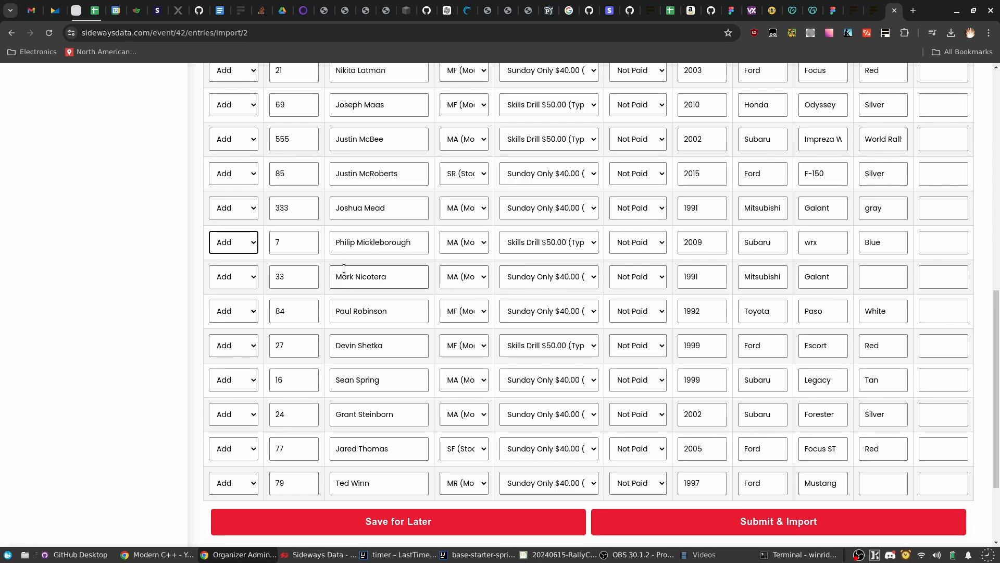
Check the Action options of entry #7 again and try to submit the reviewed entries for import.
left_click(238, 248)
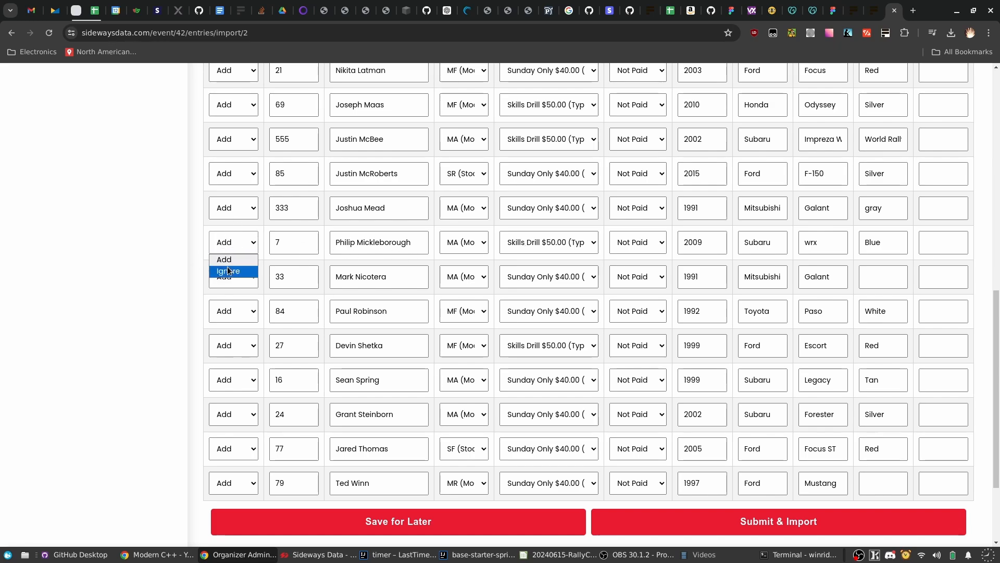
left_click(173, 251)
scroll(498, 392, "down", 3)
left_click(626, 400)
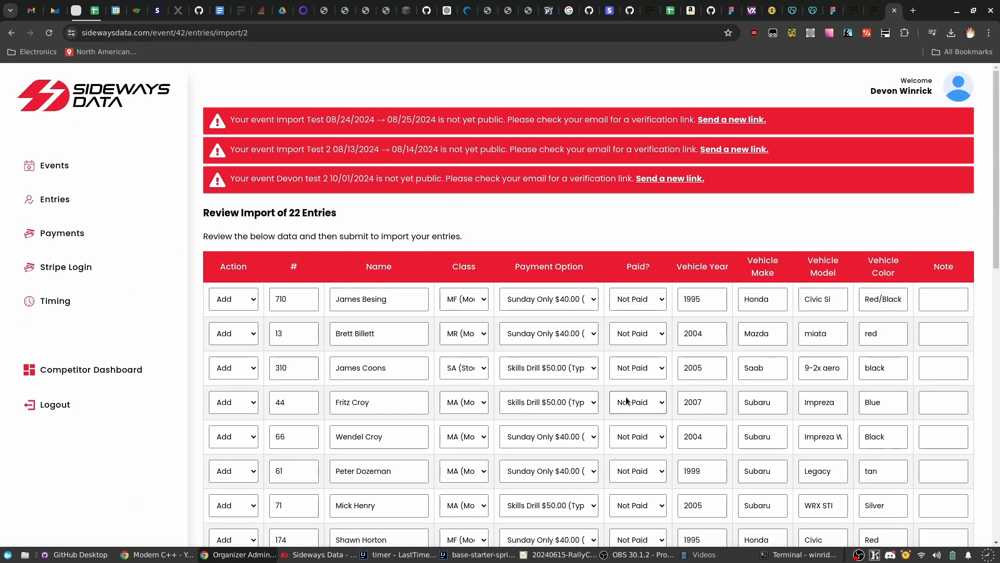
Examine the first entry's editable fields, including its Payment Option and Paid? choices, and review the remaining rows and Note fields.
left_click(306, 298)
left_click(363, 298)
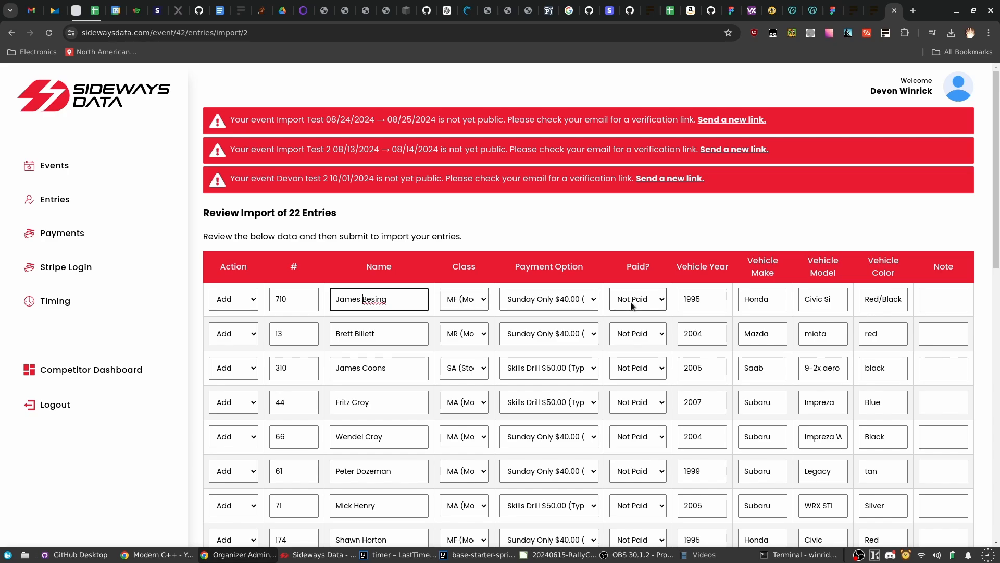
left_click(587, 303)
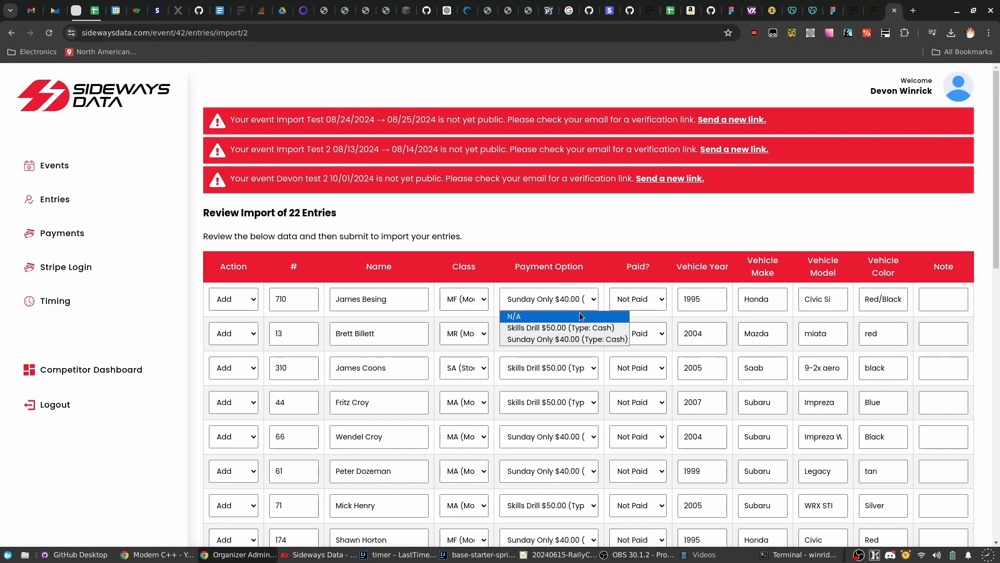
left_click(627, 274)
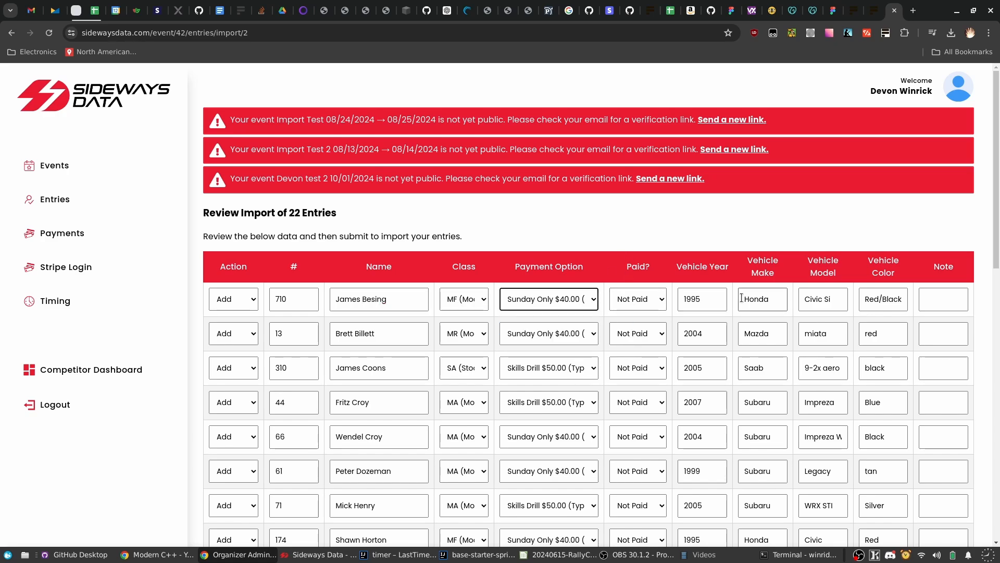
left_click(626, 301)
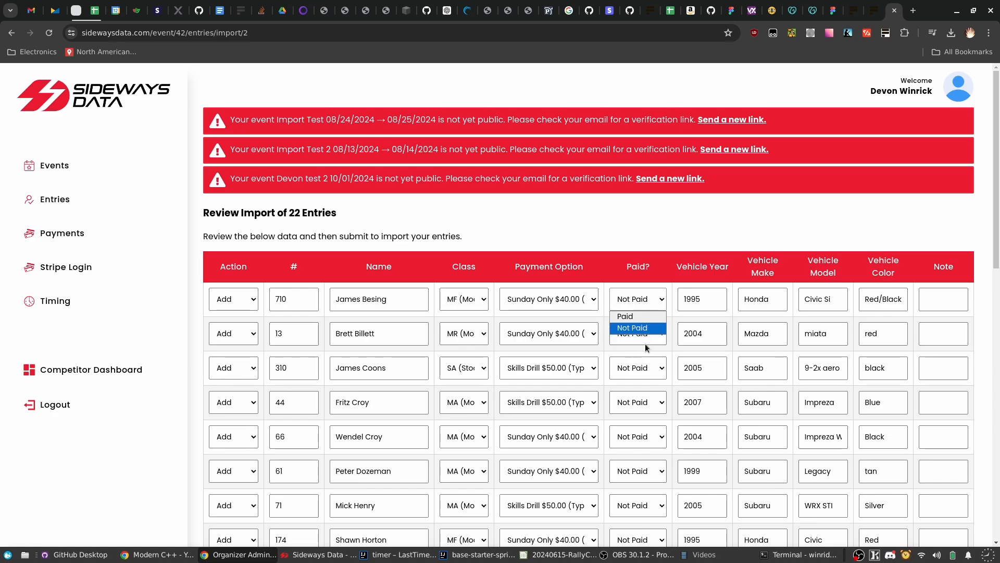
left_click(668, 239)
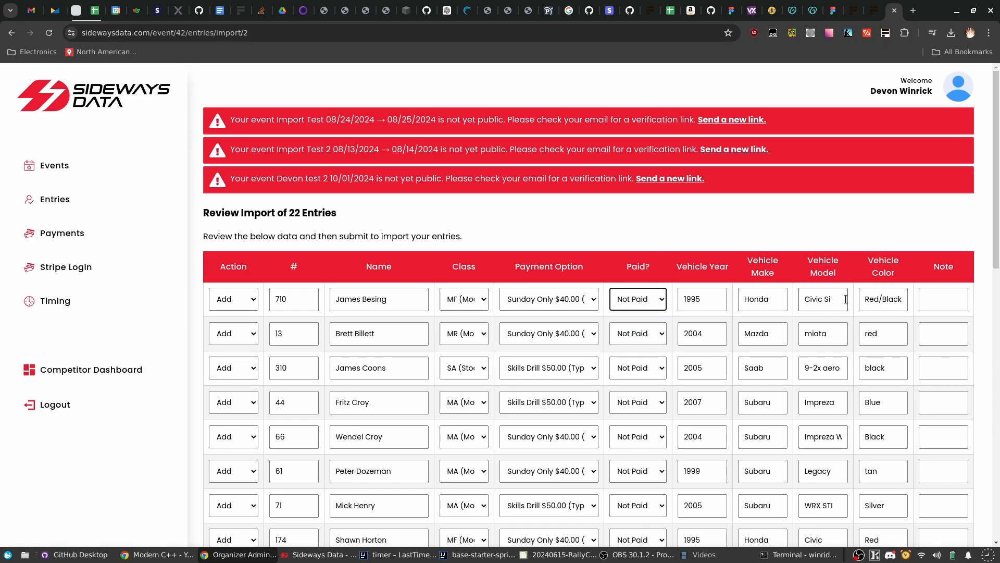
scroll(941, 304, "down", 10)
left_click(941, 304)
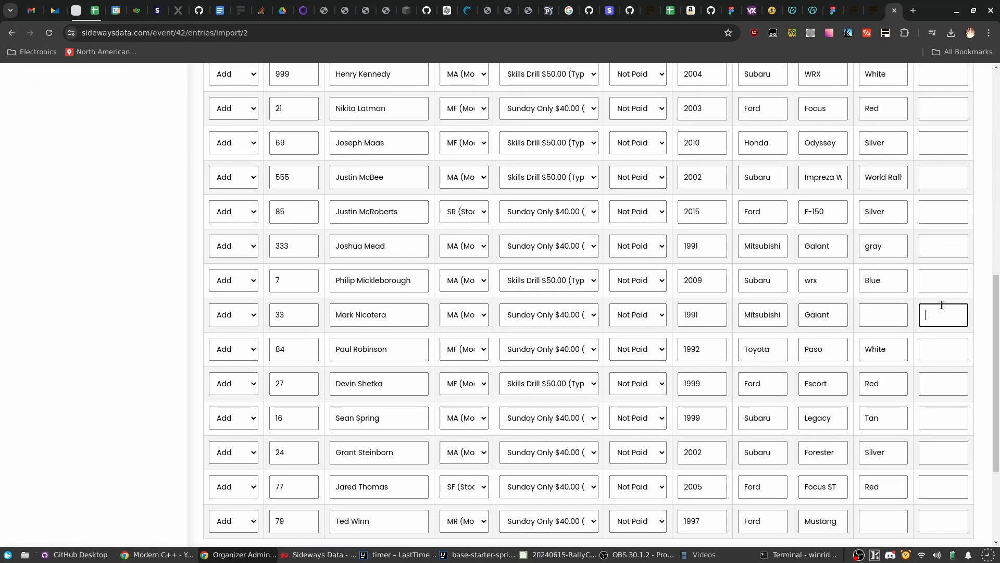
scroll(724, 293, "down", 2)
scroll(725, 293, "down", 2)
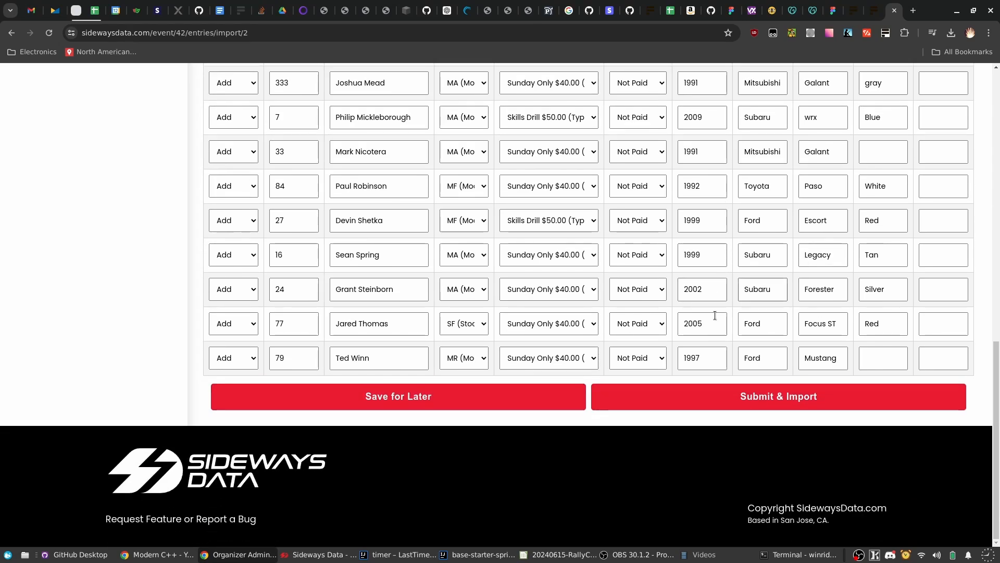
Save the reviewed import for later, and submit its entries for import into the event.
left_click(413, 406)
scroll(642, 239, "down", 9)
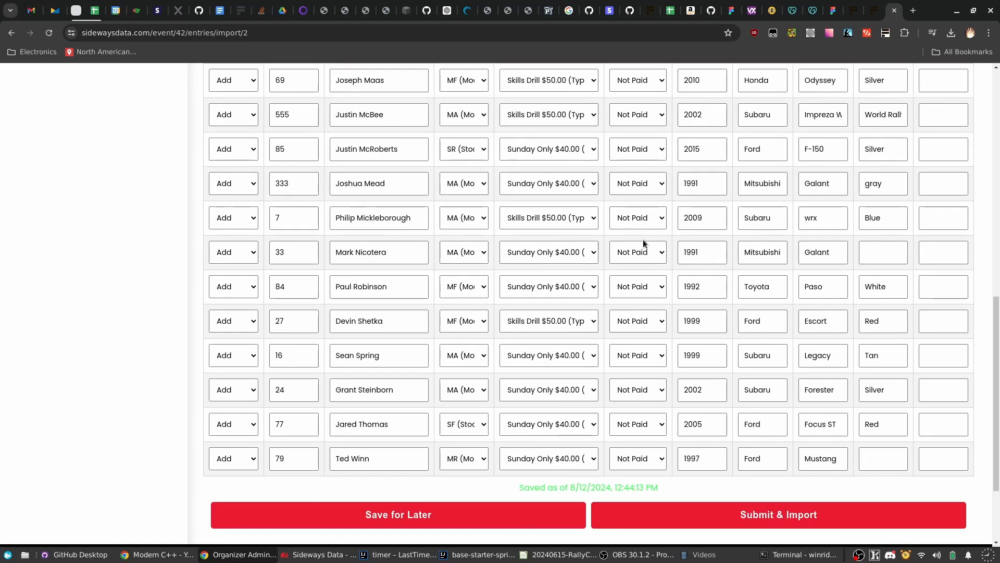
scroll(868, 339, "up", 9)
scroll(867, 339, "down", 8)
scroll(704, 530, "down", 3)
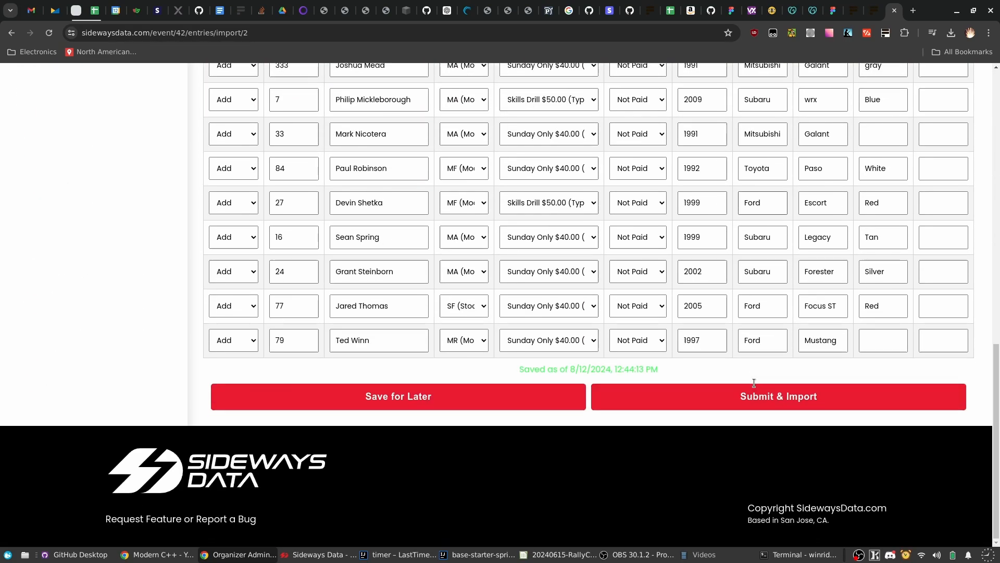
left_click(758, 396)
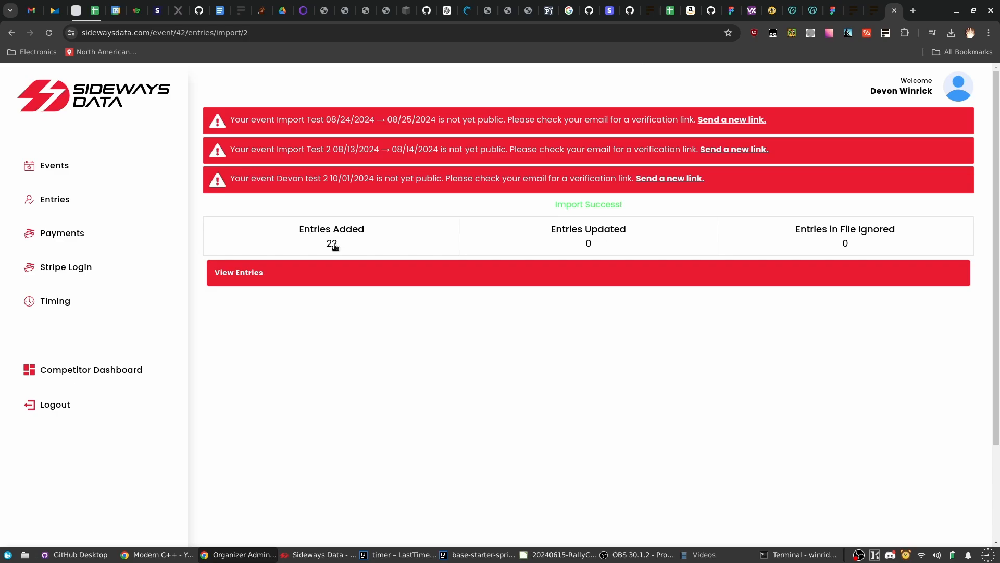
View the organizer's entries filtered to the event "Import Test 2 08/13/2024 → 08/14/2024" and look through the imported list.
left_click(364, 278)
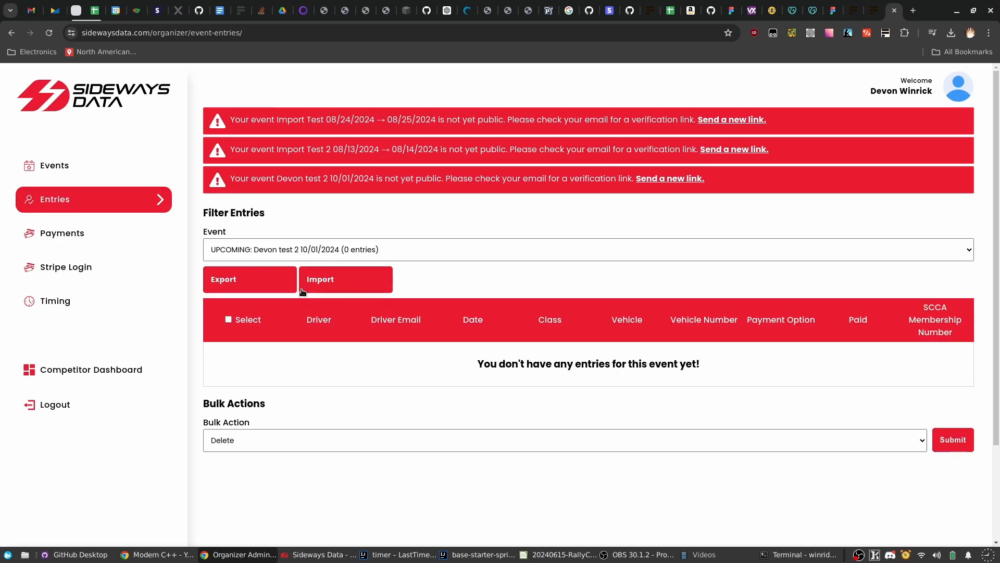
left_click(346, 253)
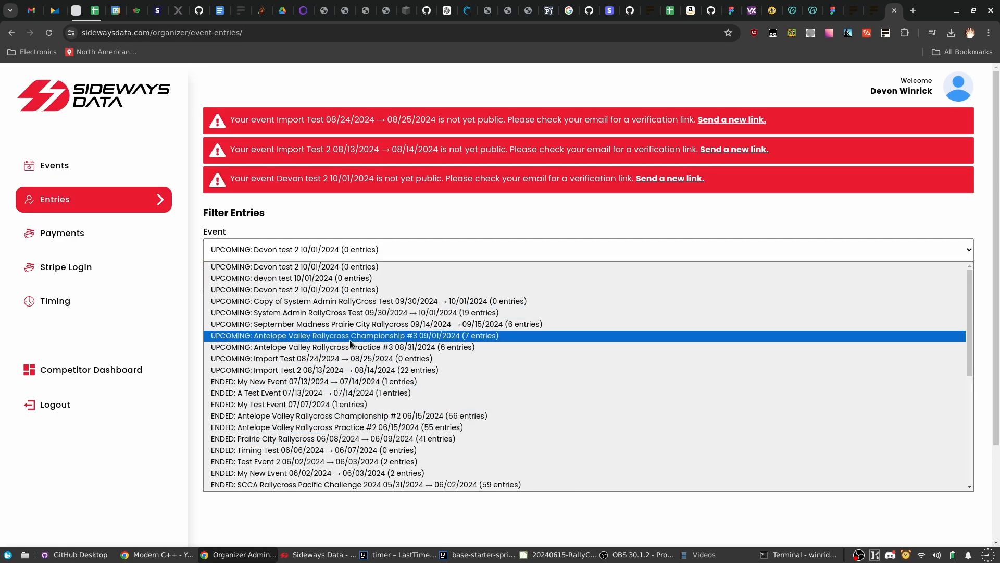
left_click(349, 369)
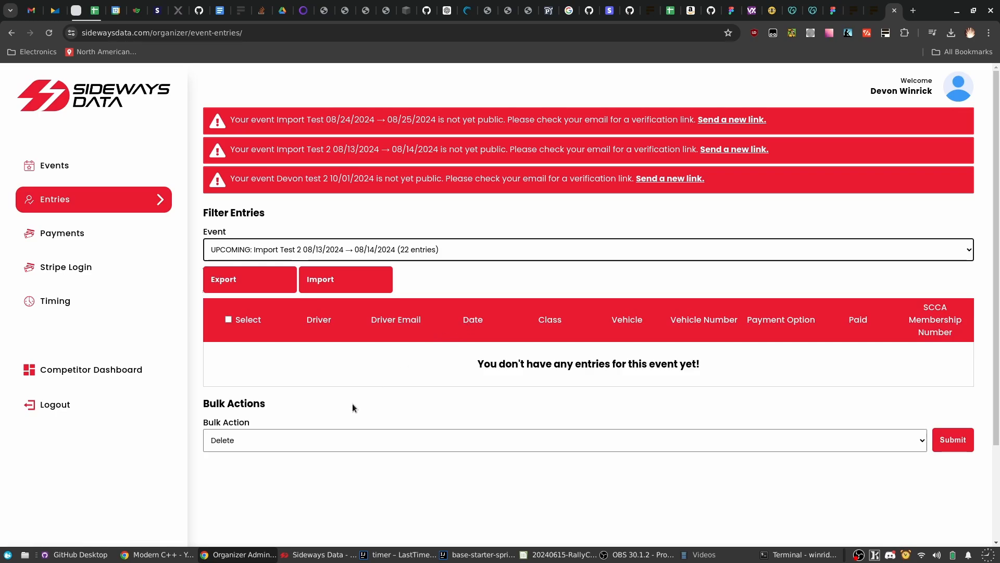
scroll(433, 298, "down", 4)
scroll(464, 235, "up", 5)
scroll(625, 323, "down", 15)
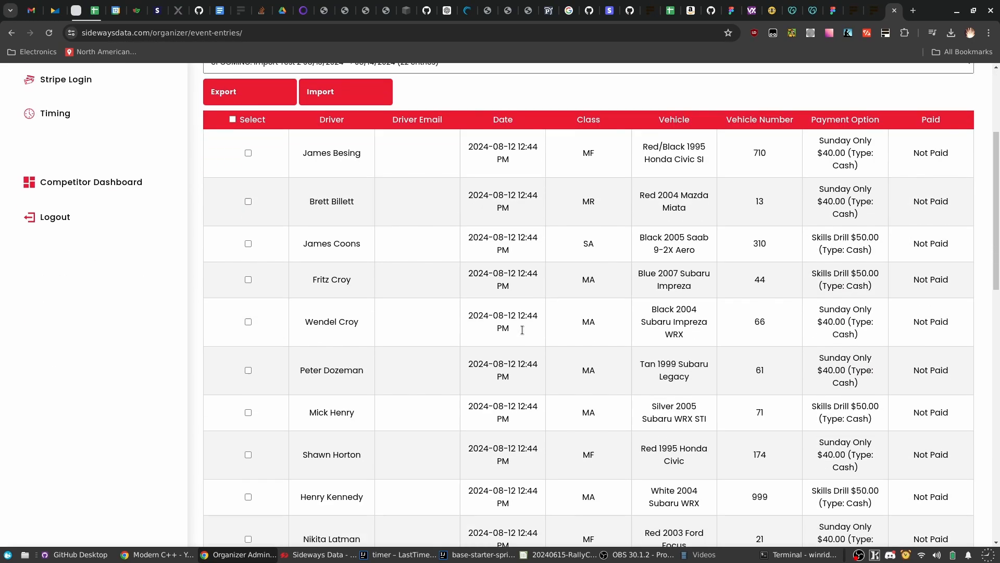
scroll(711, 320, "up", 15)
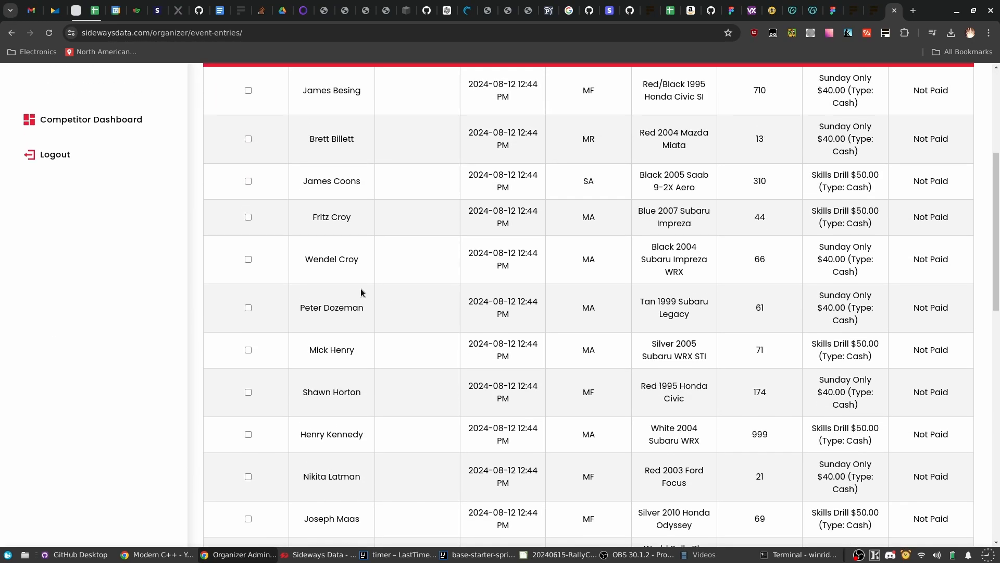
Select all entries of Import Test 2 and submit them for the bulk action Delete.
left_click(246, 309)
scroll(530, 352, "down", 15)
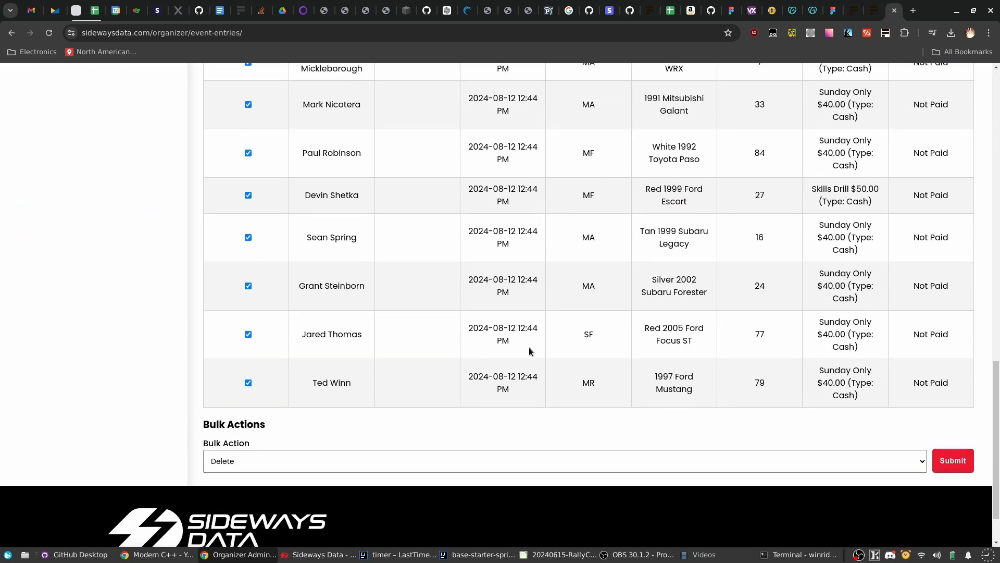
left_click(246, 395)
left_click(245, 414)
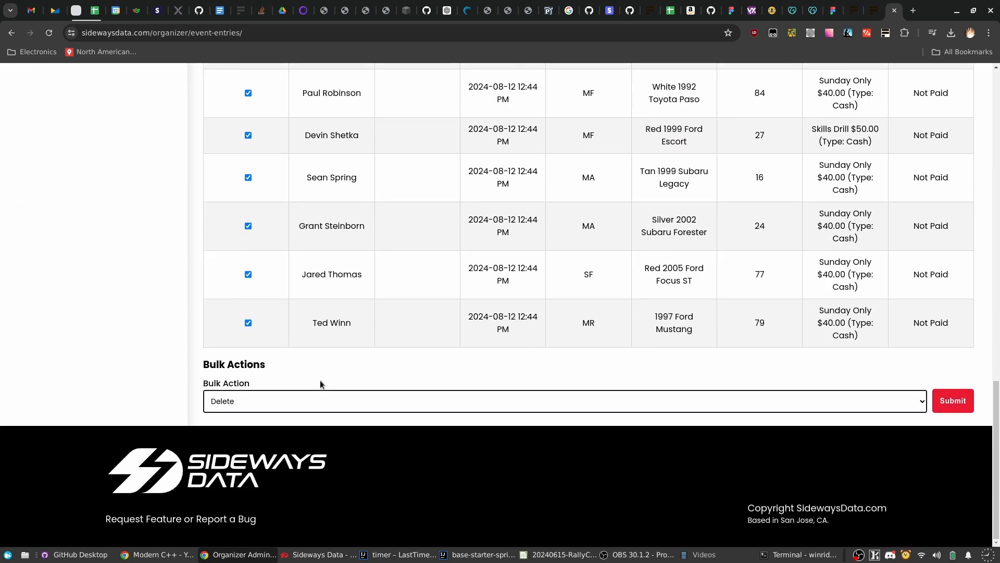
left_click(953, 400)
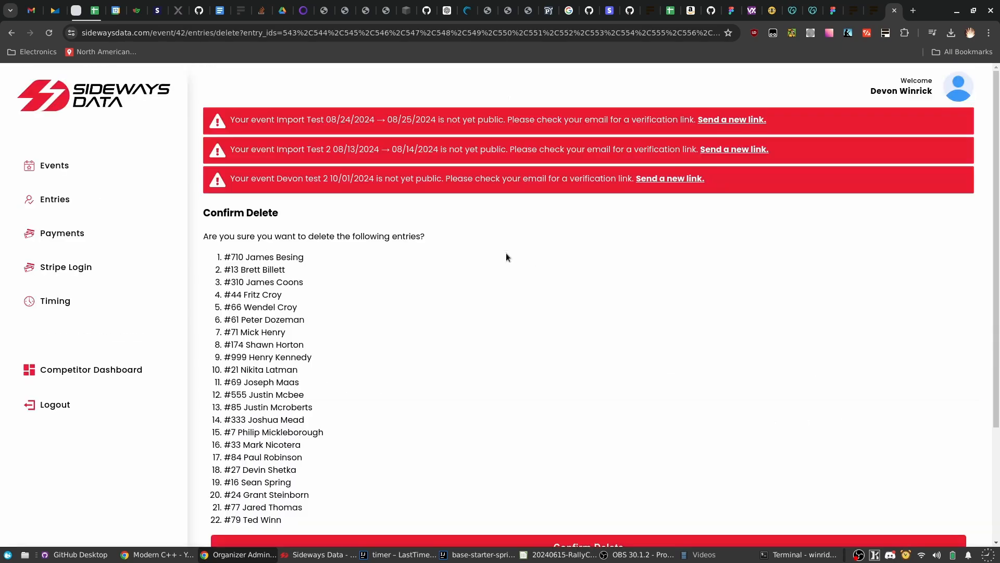
Review the entries listed for deletion, go back without confirming, and clear the selection of all entries.
scroll(312, 313, "down", 3)
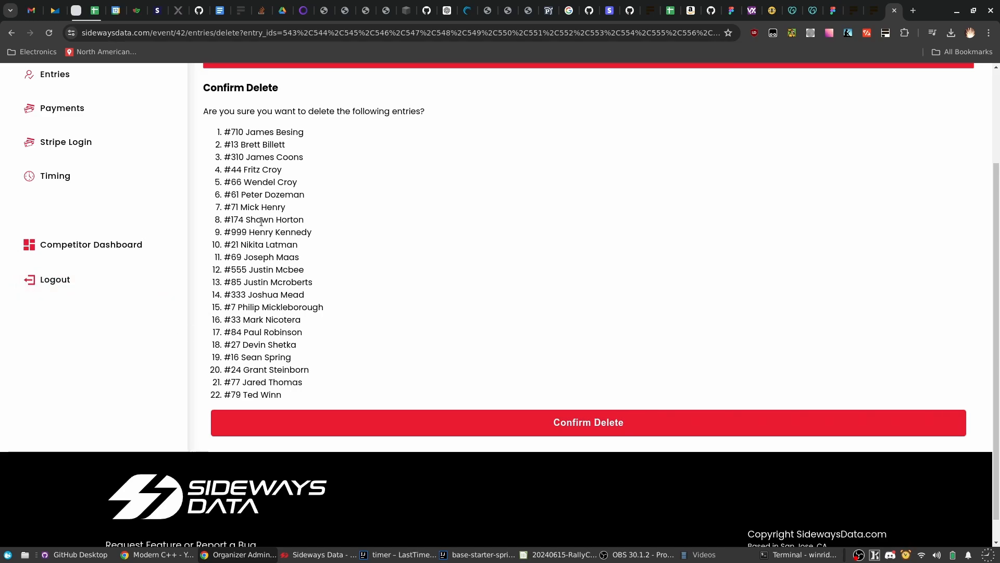
left_click_drag(261, 221, 274, 187)
left_click(268, 281)
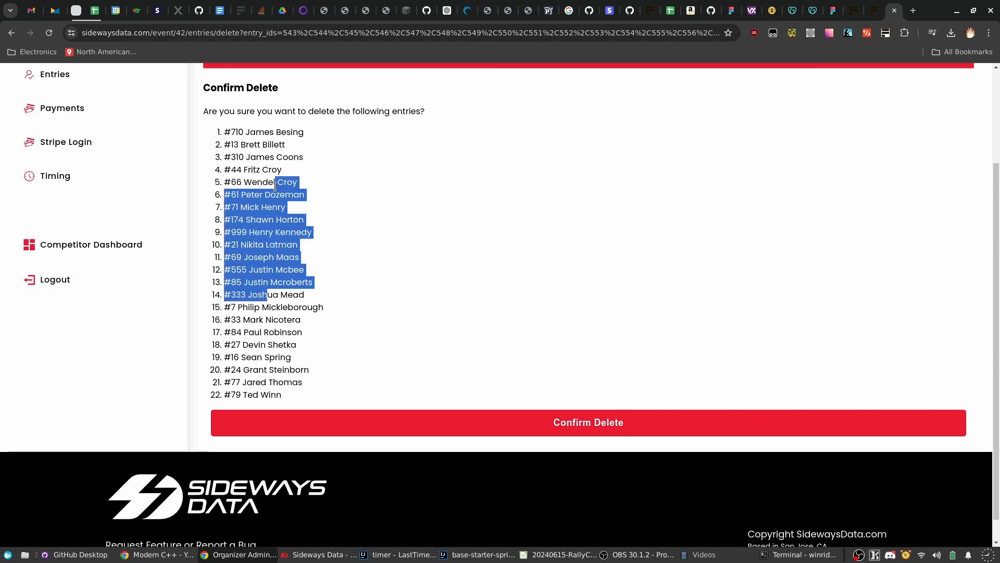
left_click(401, 180)
key("alt+Left")
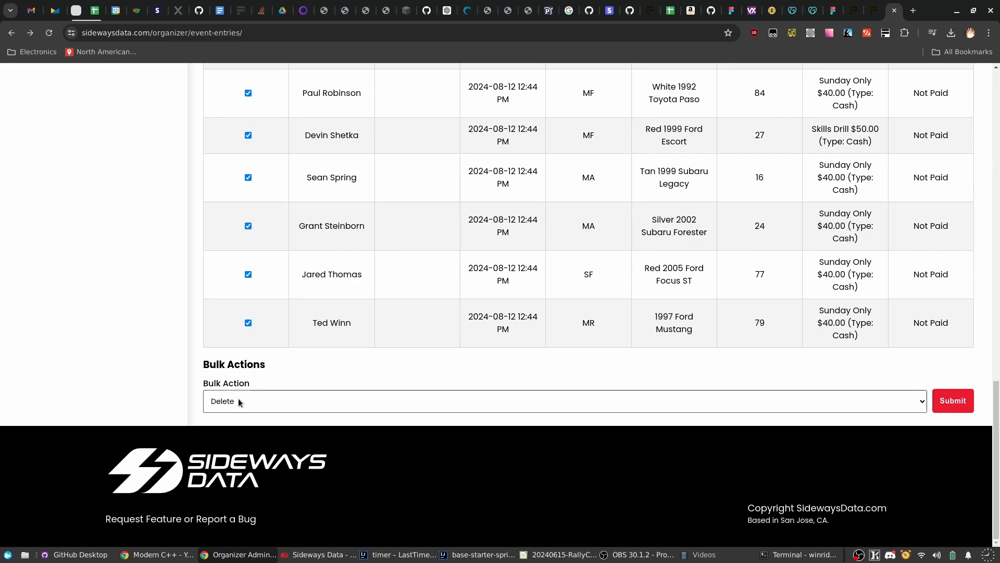
scroll(239, 401, "up", 15)
left_click(233, 308)
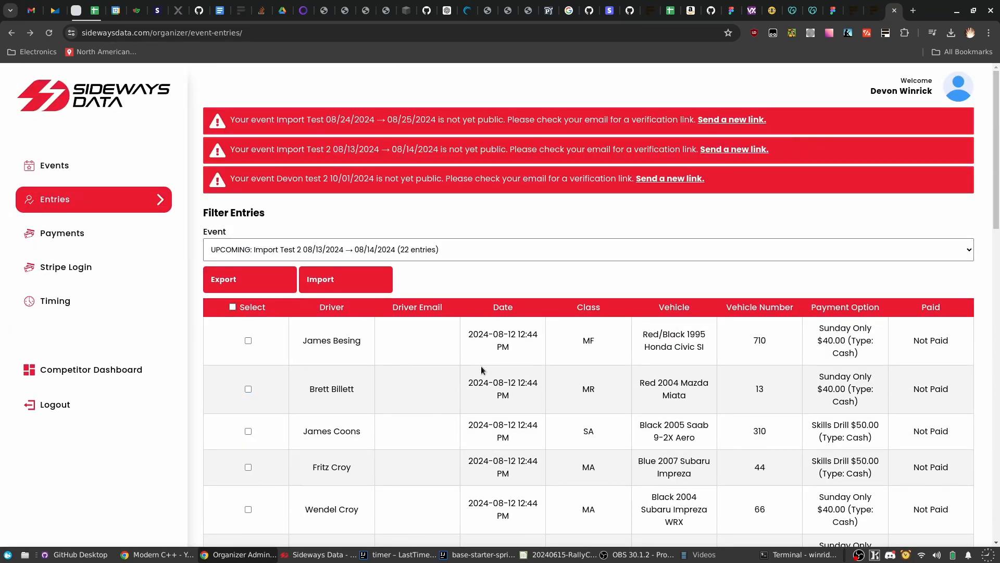
Switch to the Sideways Data timing application and refresh the list of events available to open.
left_click(552, 554)
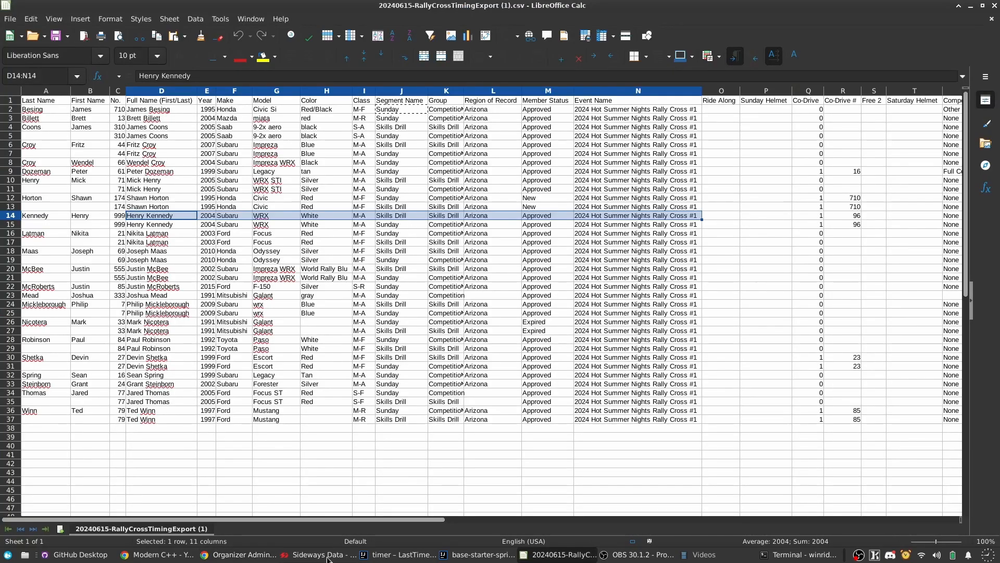
left_click(307, 557)
left_click(28, 52)
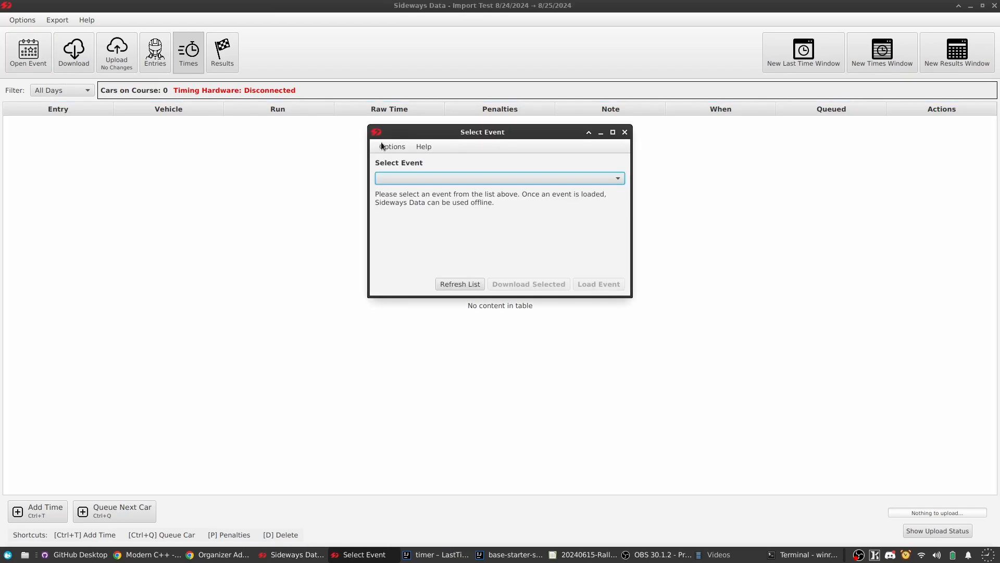
left_click(626, 131)
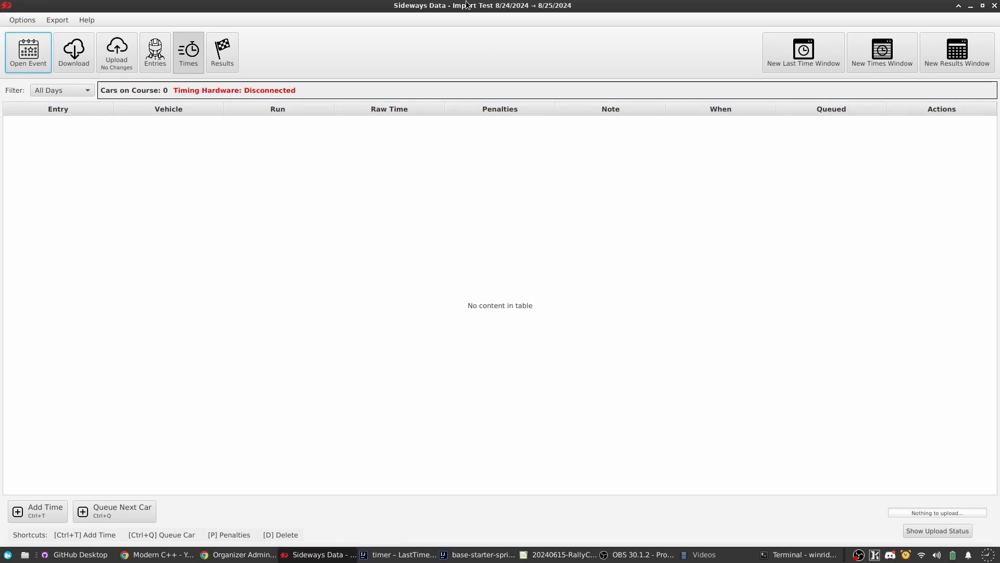
left_click(33, 55)
left_click(520, 175)
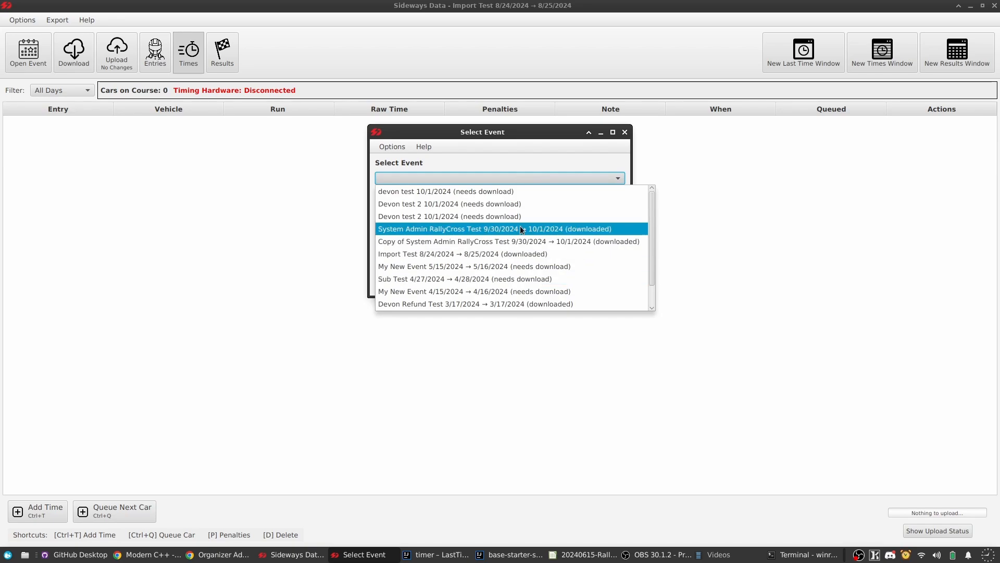
left_click(530, 168)
left_click(469, 284)
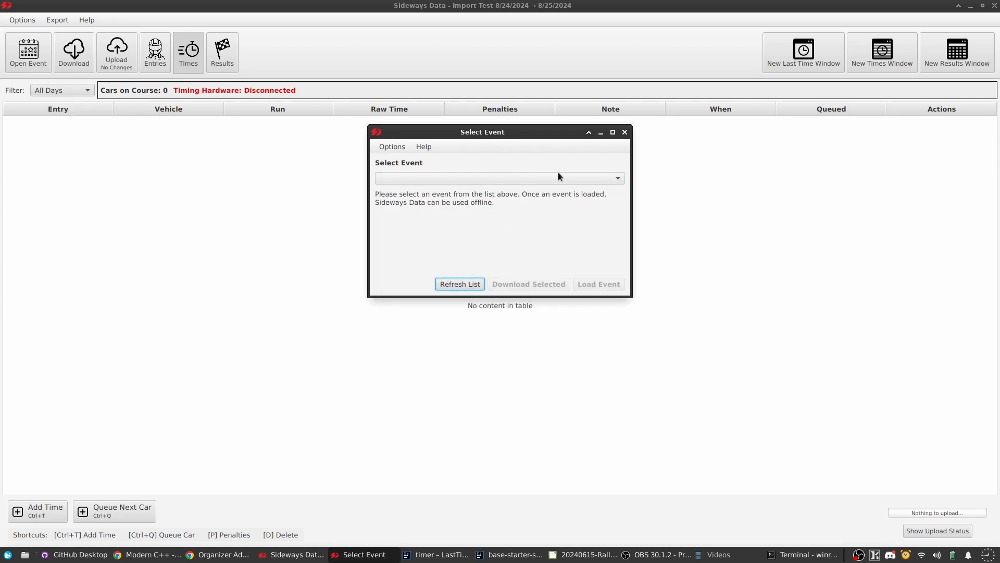
Choose the event "Import Test 2 8/13/2024 → 8/14/2024" and download its data.
left_click(558, 176)
left_click(492, 242)
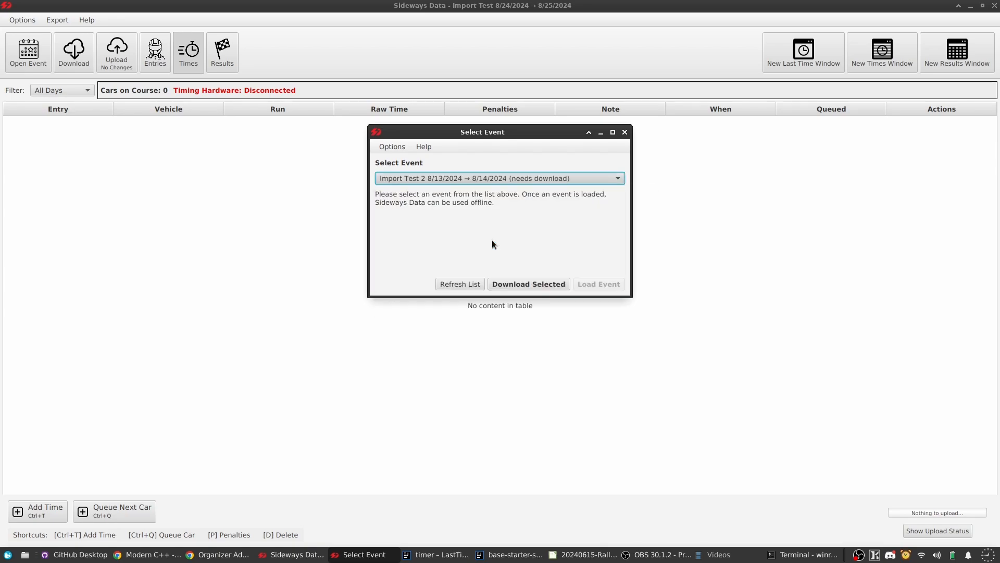
left_click(541, 282)
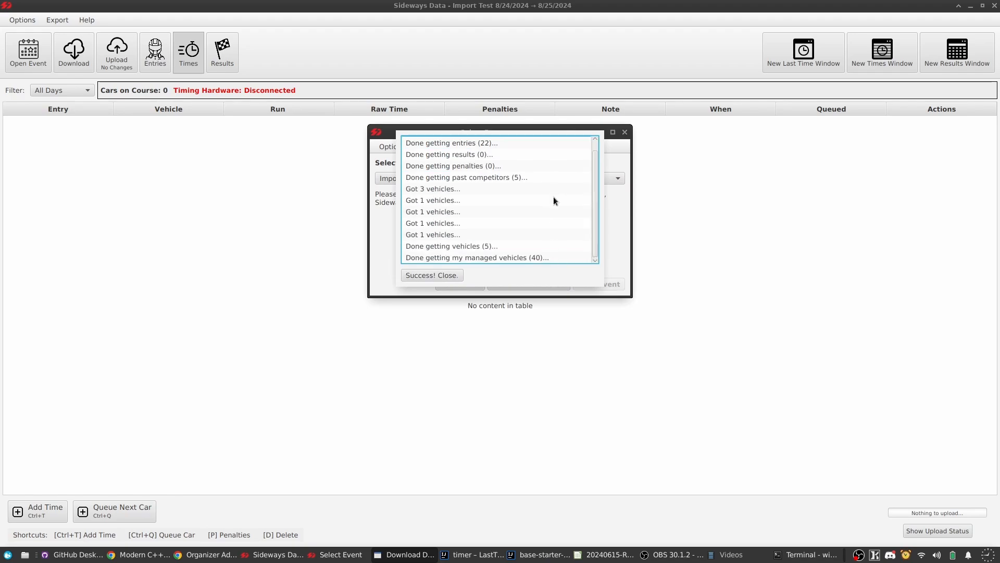
left_click(452, 275)
Load the downloaded Import Test 2 event in a new window.
left_click(621, 286)
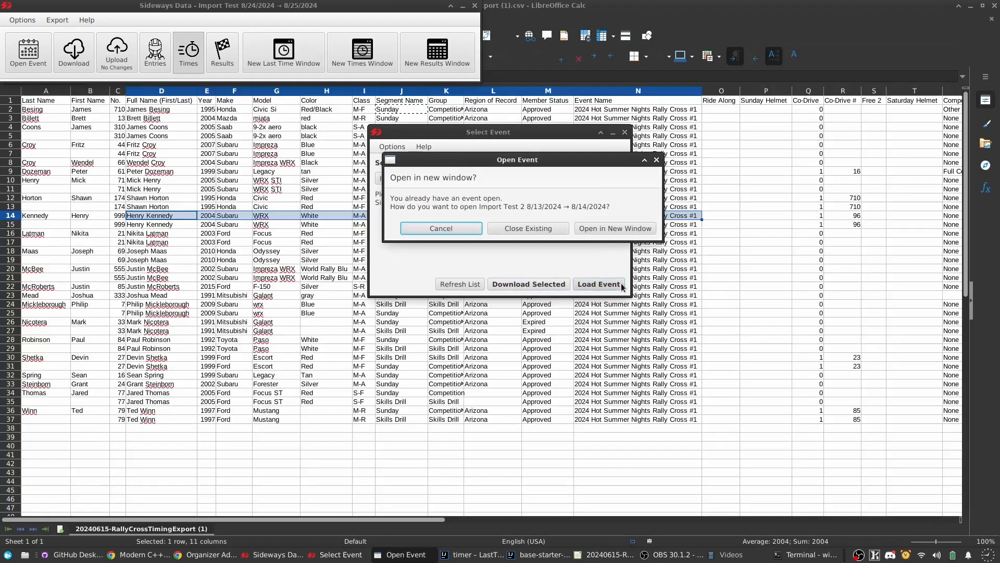
left_click(636, 228)
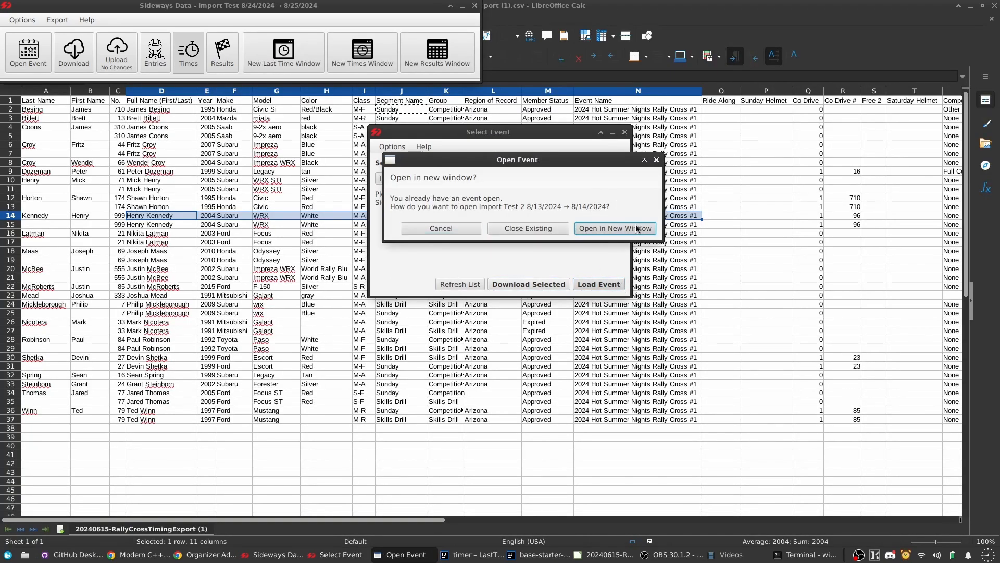
left_click(592, 243)
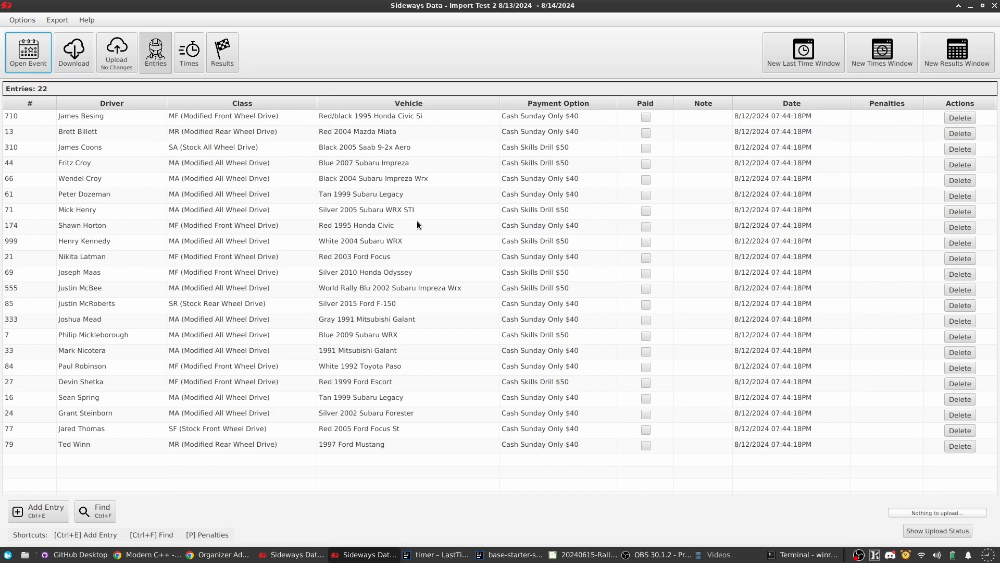
Check the event's Times view, return to its entries, and sort them by entry number in descending order.
left_click(200, 61)
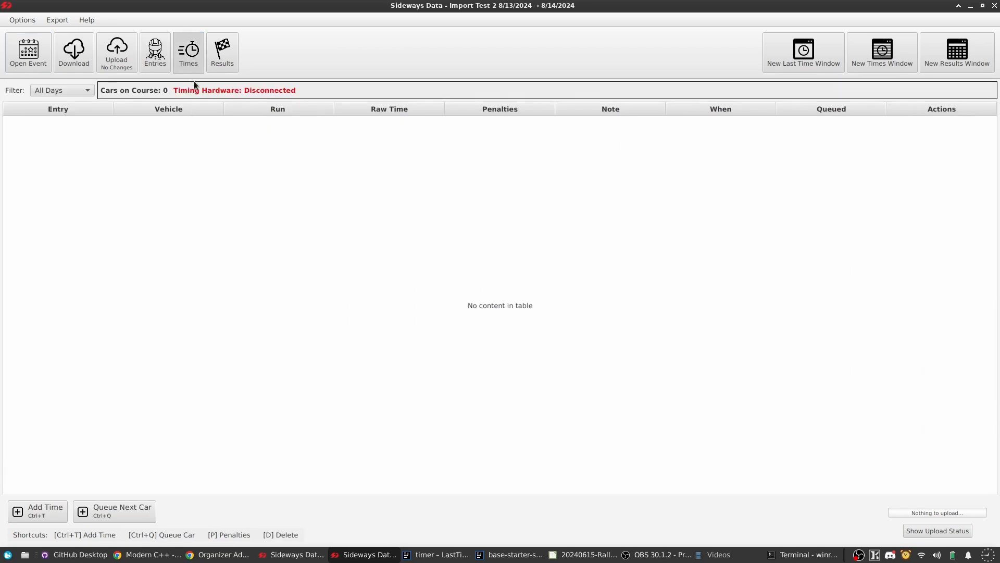
left_click(157, 50)
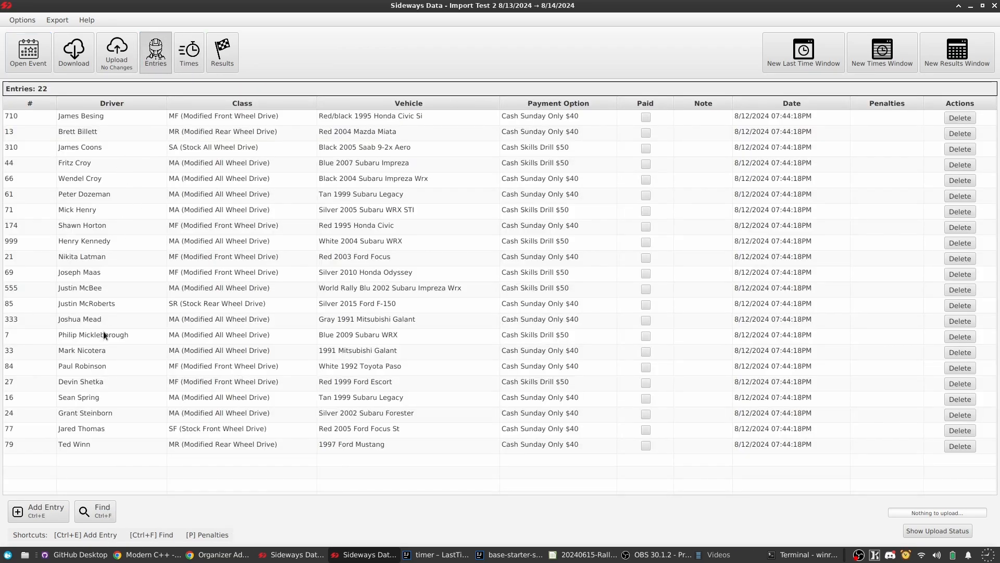
left_click(42, 107)
left_click(42, 106)
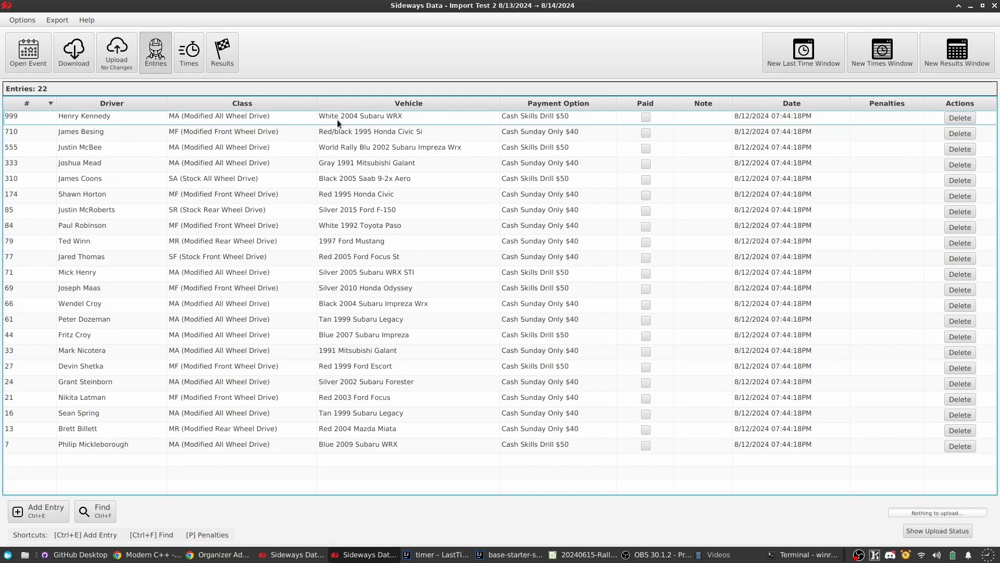
left_click(244, 323)
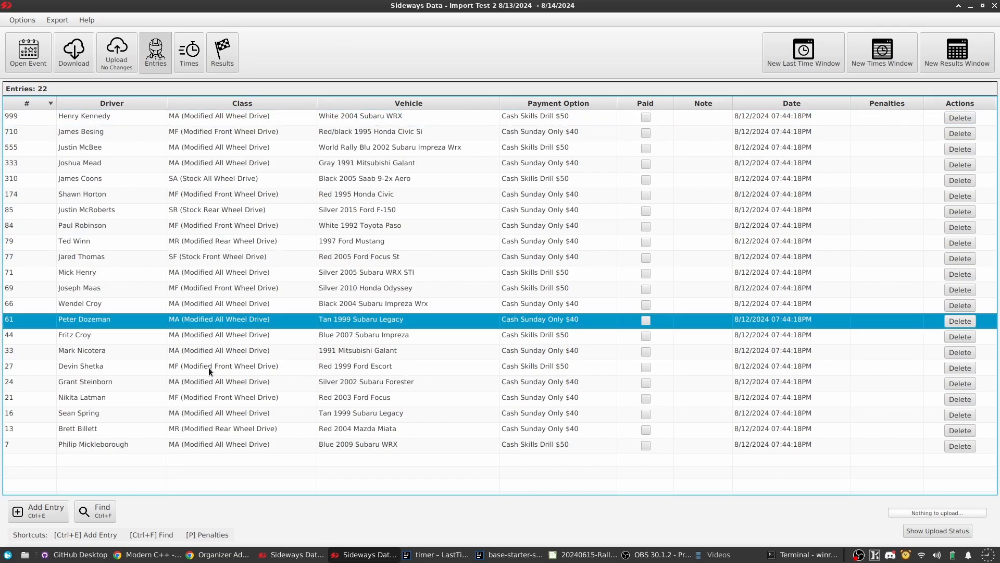
left_click(441, 179)
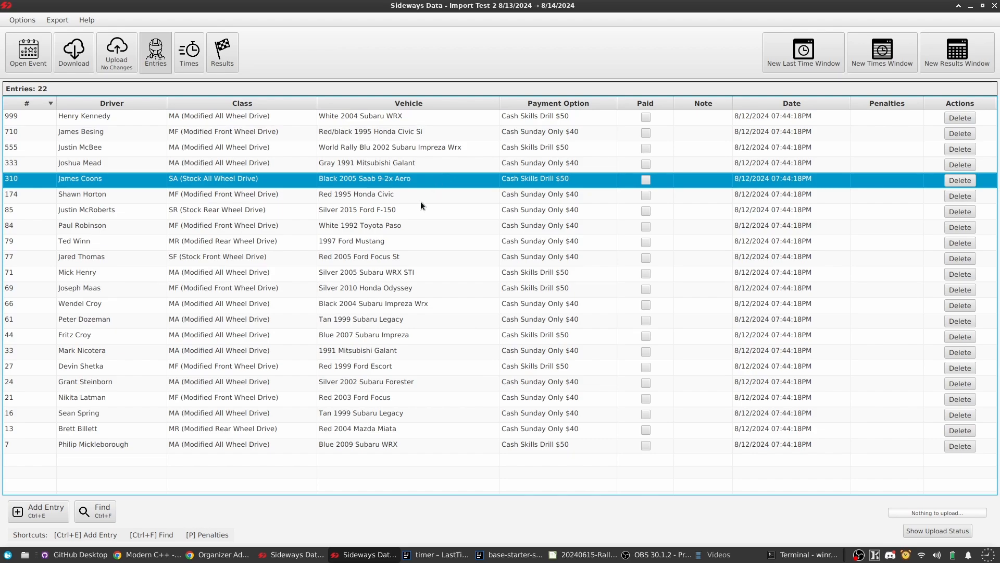
Find entry #7 by searching for 7, and try marking it as paid before clearing the mark.
key("ctrl+f")
type("7")
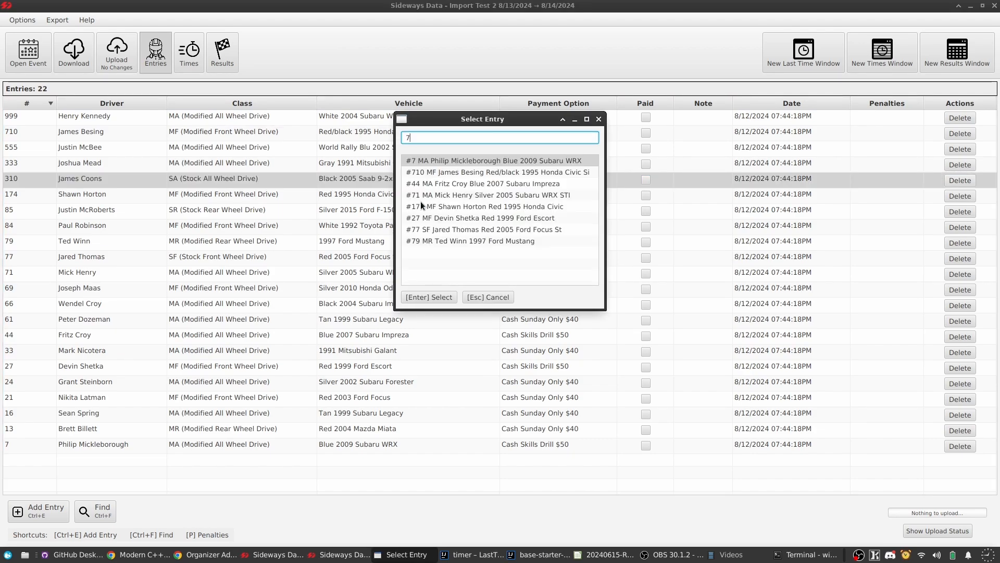
key("Down")
key("Down")
key("Up")
key("Up")
key("Return")
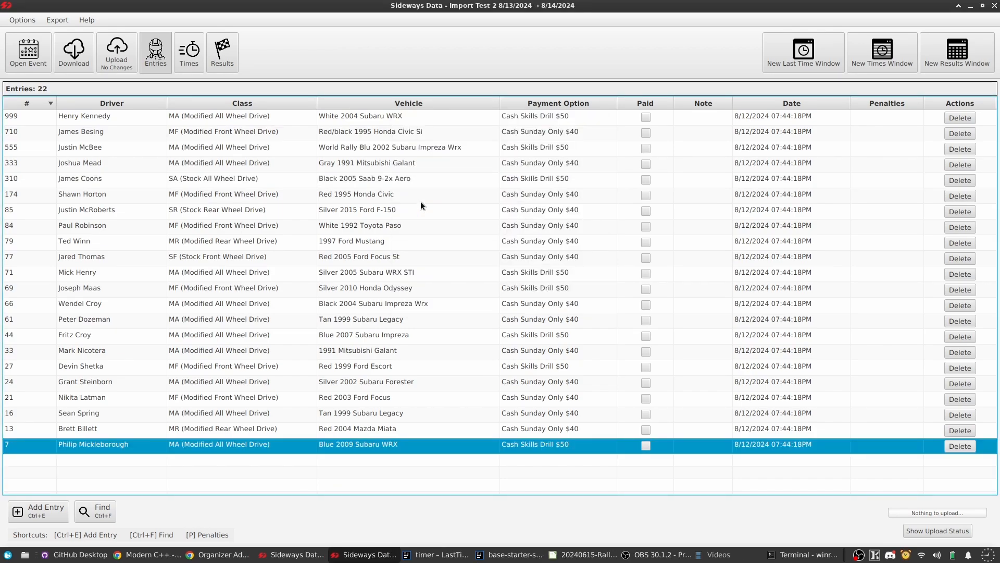
left_click(646, 445)
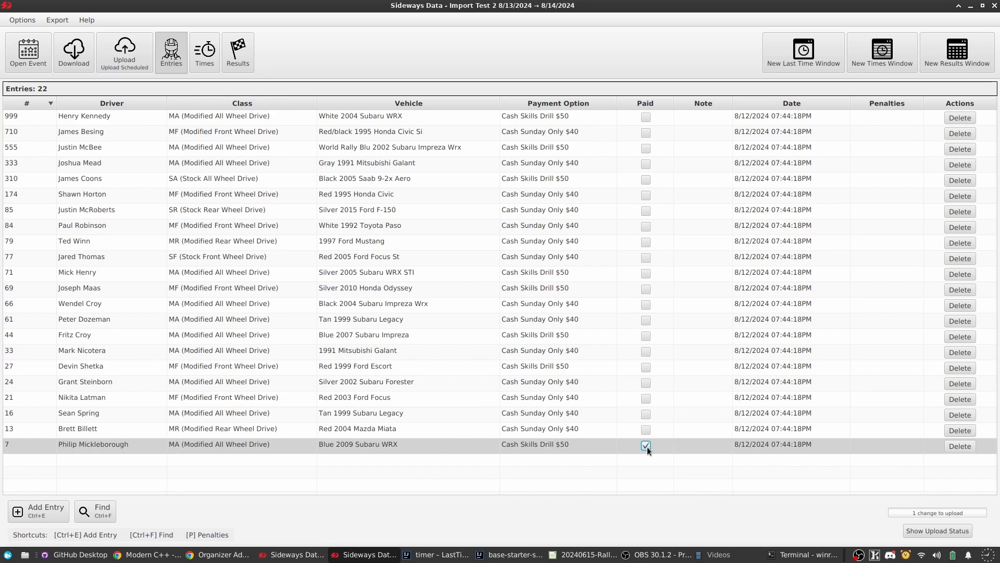
left_click(646, 446)
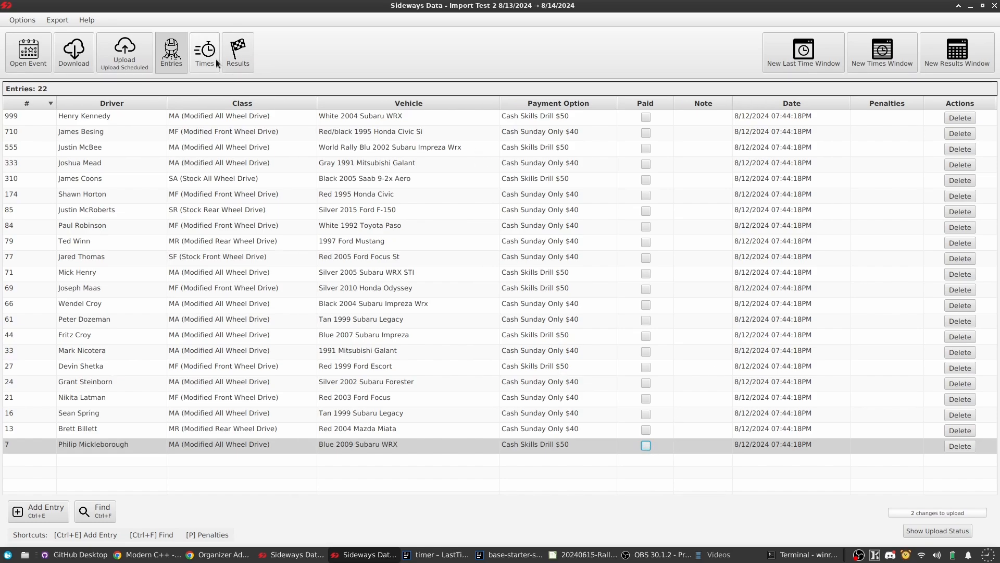
key("ctrl+e")
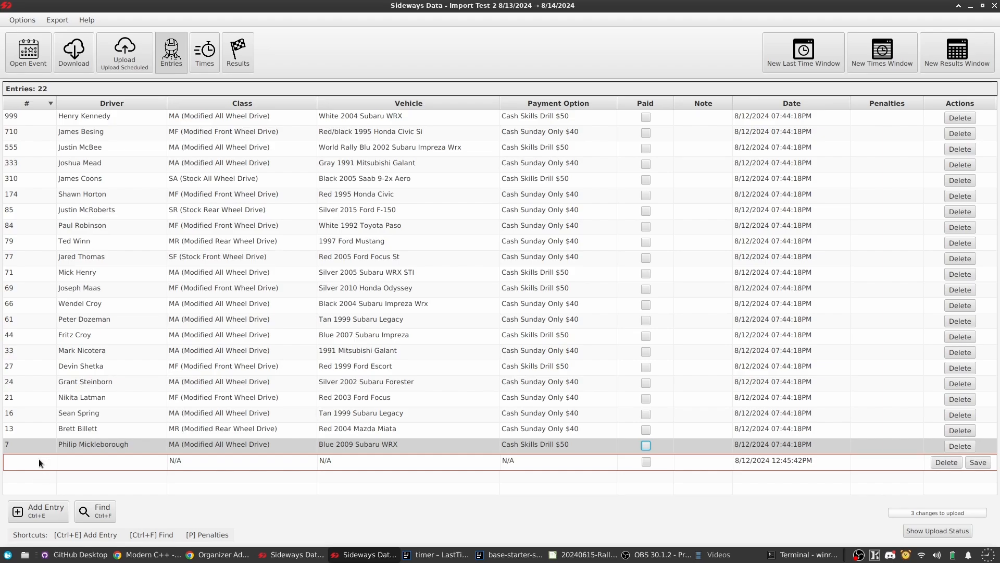
left_click(949, 464)
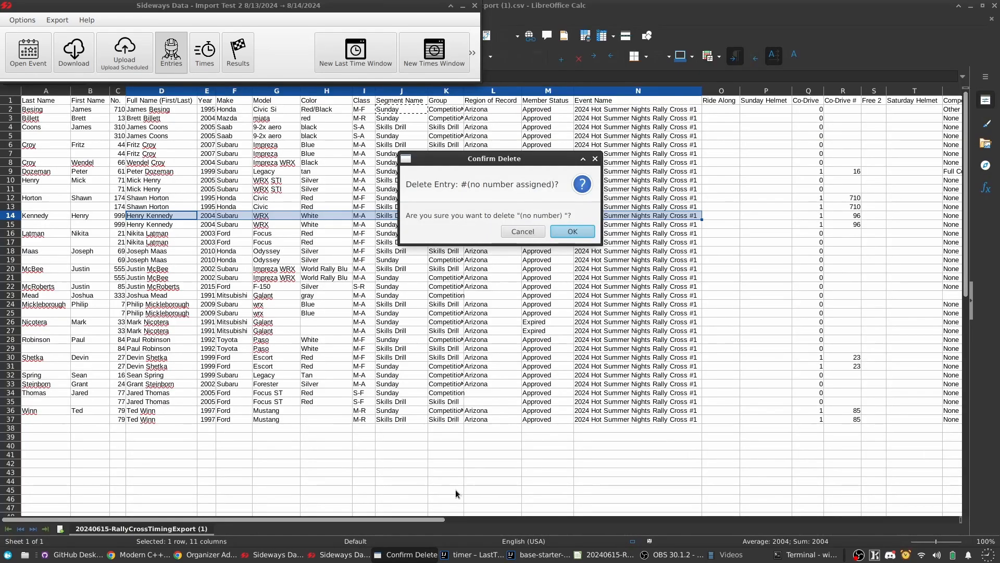
left_click(573, 232)
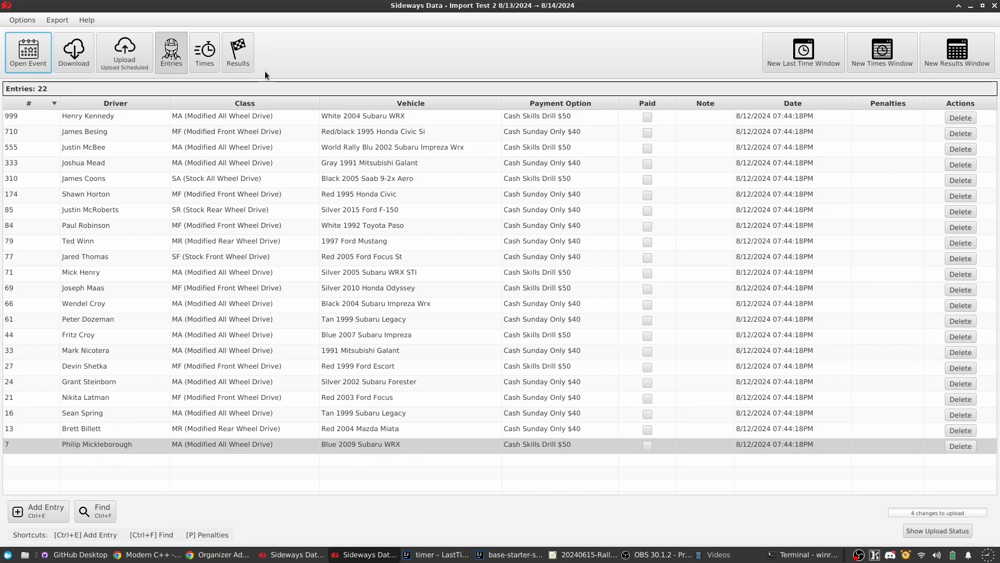
In the Times view, queue car #7 for a run.
left_click(208, 56)
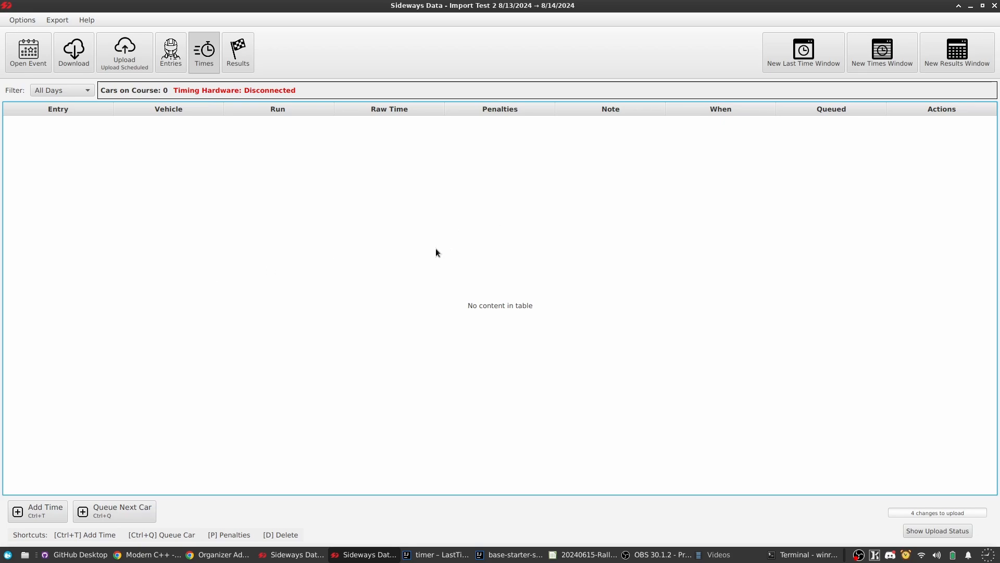
key("ctrl+t")
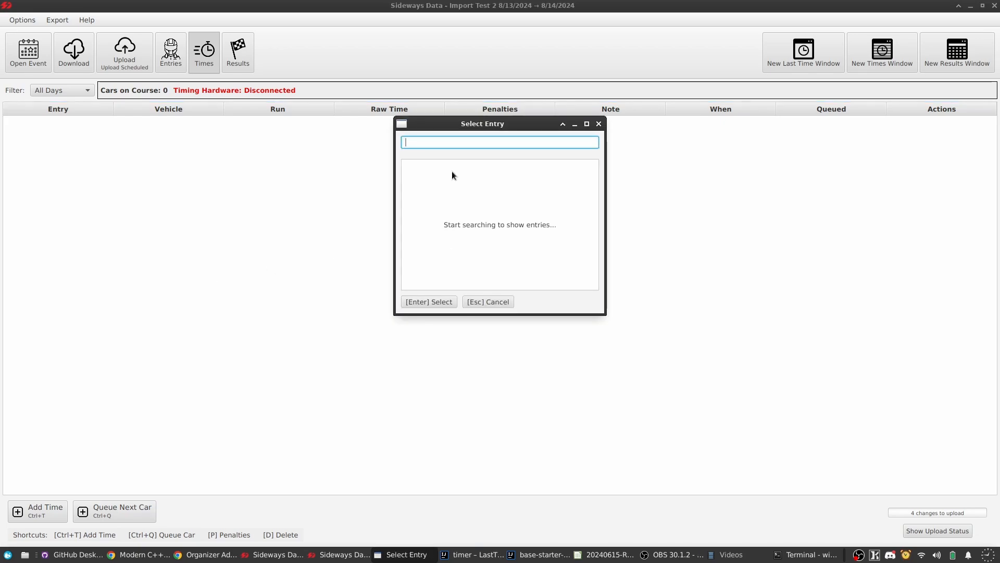
type("7")
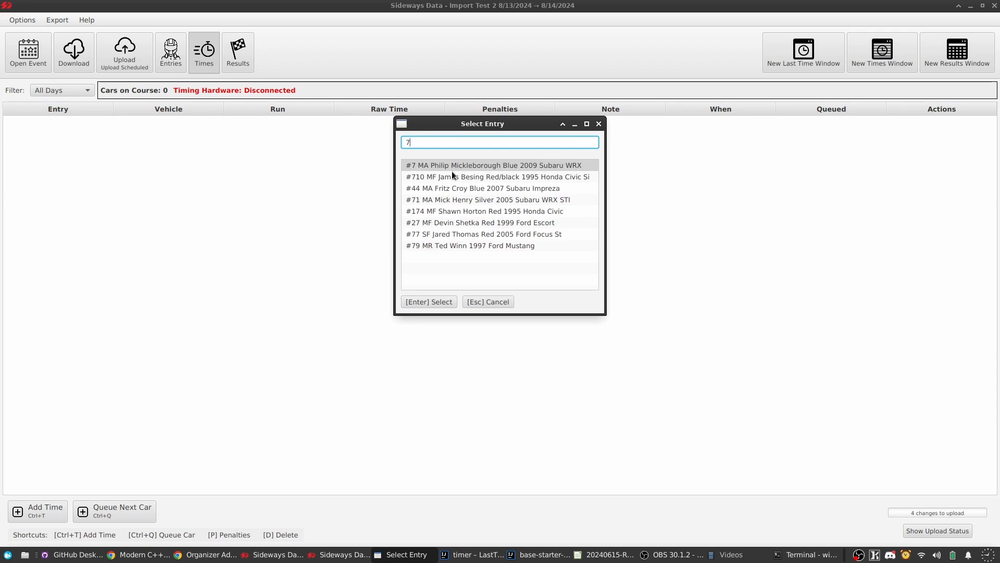
key("Return")
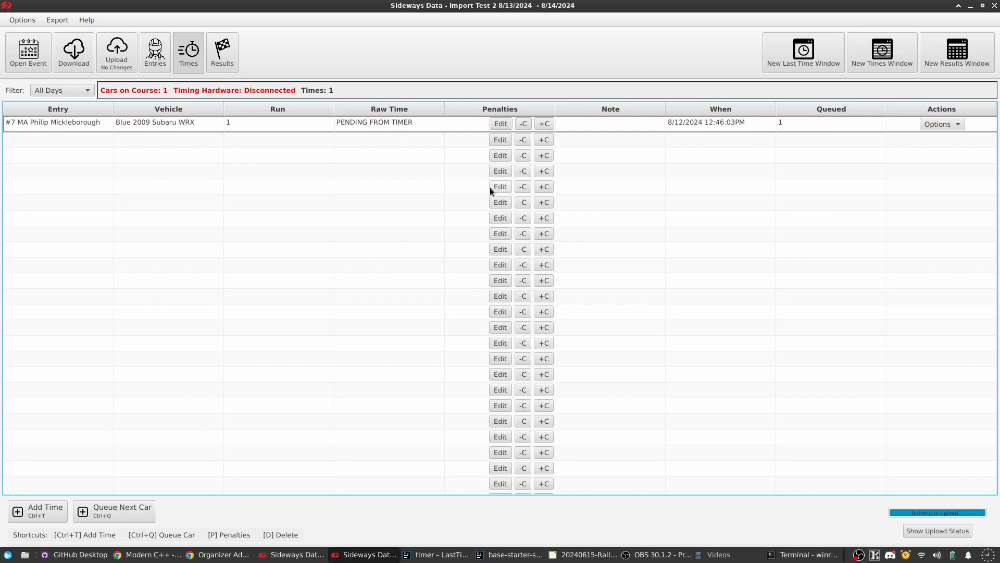
Add two cone penalties to car #7's queued run and remove one of them.
left_click(542, 124)
left_click(542, 124)
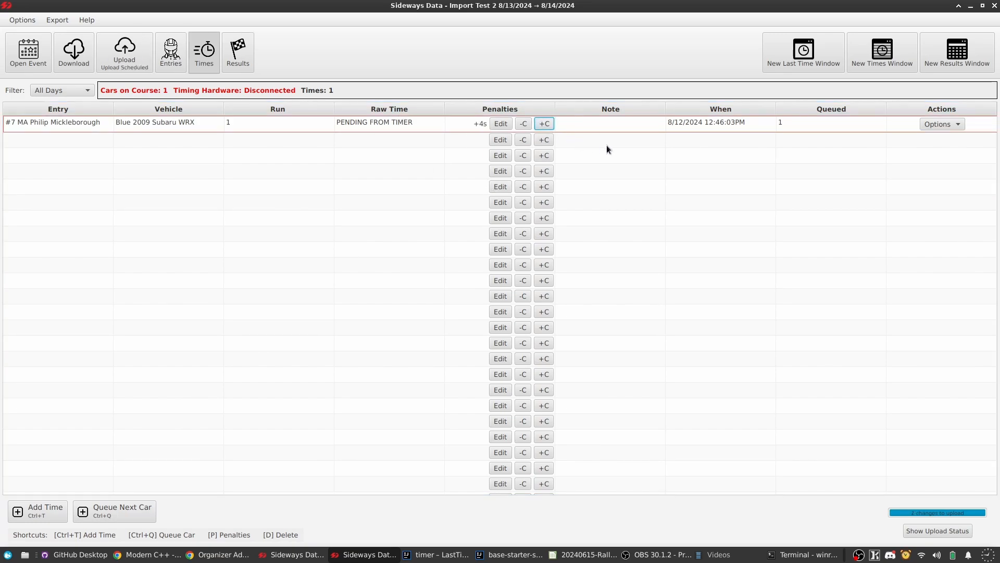
left_click(523, 124)
Review the penalty list and the cone, gate and DNF options for car #7's run, then close the penalty editor.
left_click(499, 124)
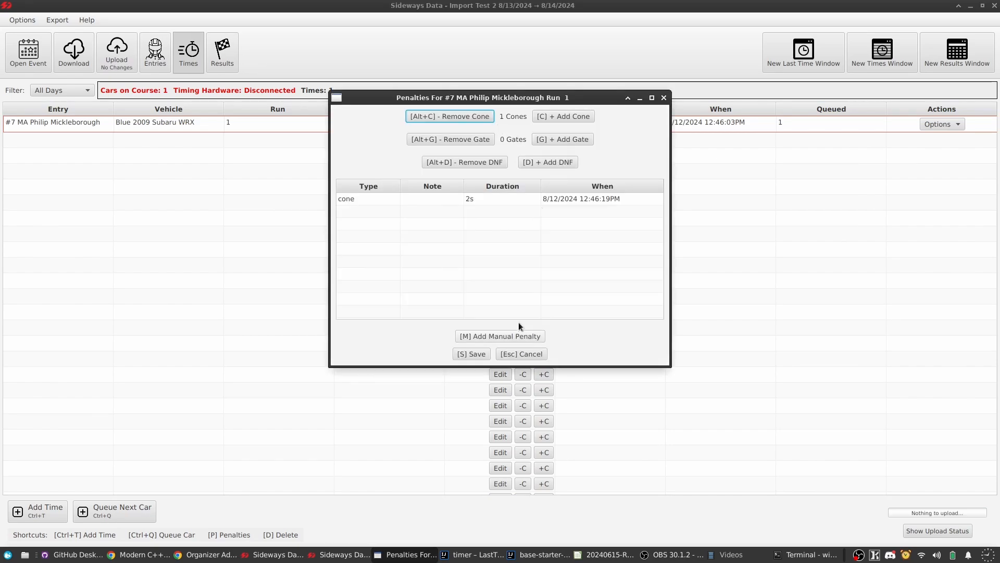
left_click(576, 115)
key("alt+c")
left_click(567, 142)
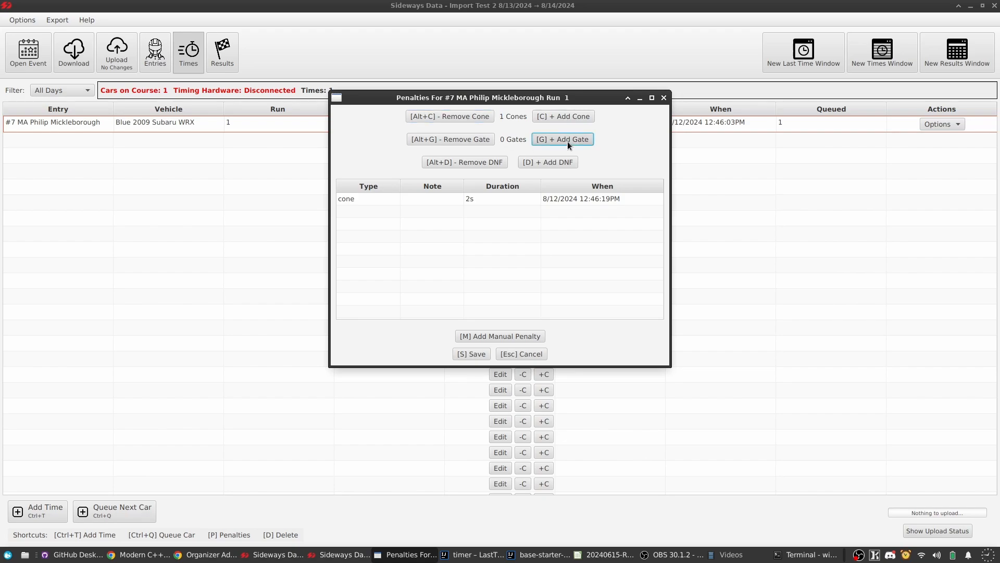
left_click(664, 98)
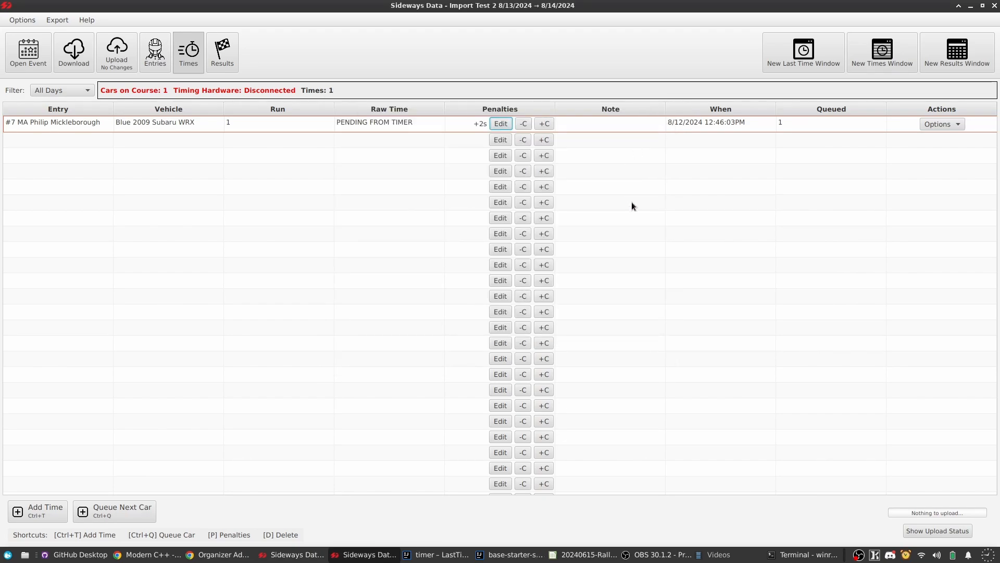
Add two gate penalties and one cone penalty to car #7's run and save them.
left_click(621, 127)
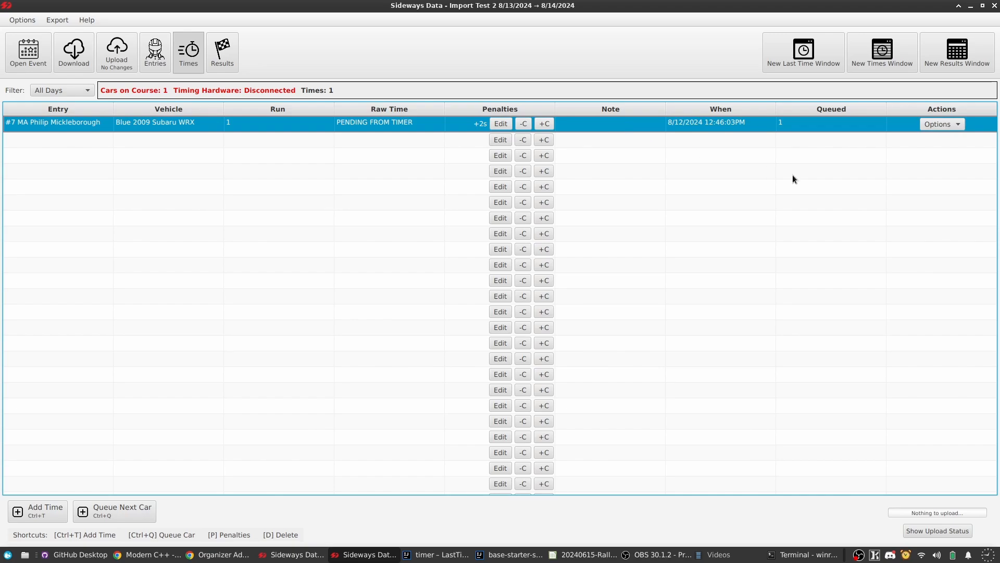
key("p")
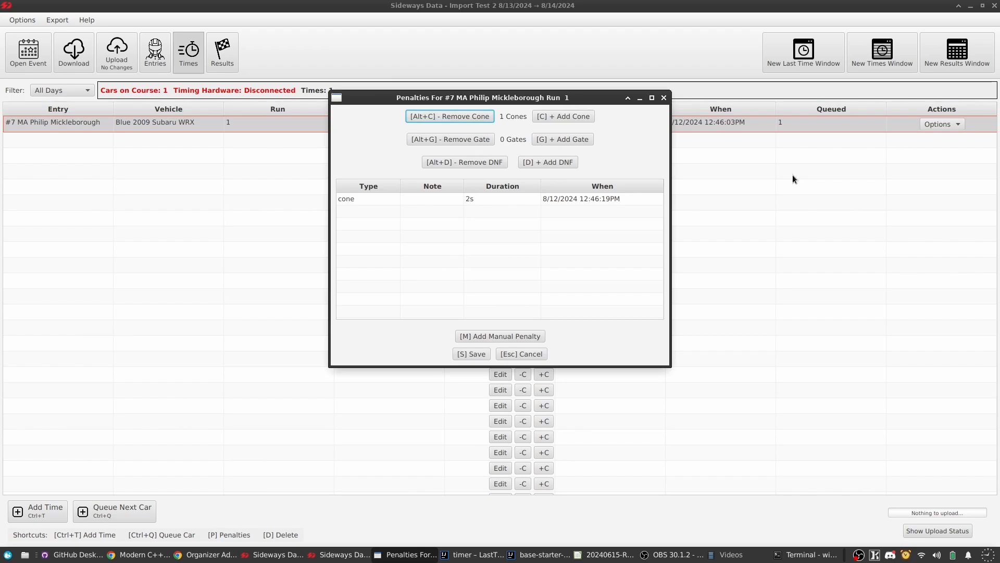
key("g")
key("g")
key("c")
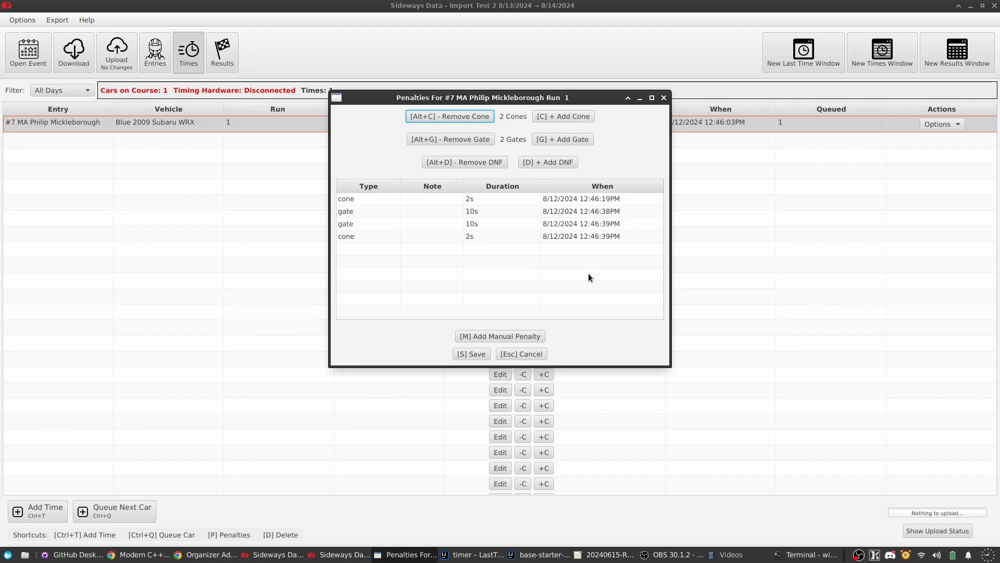
key("s")
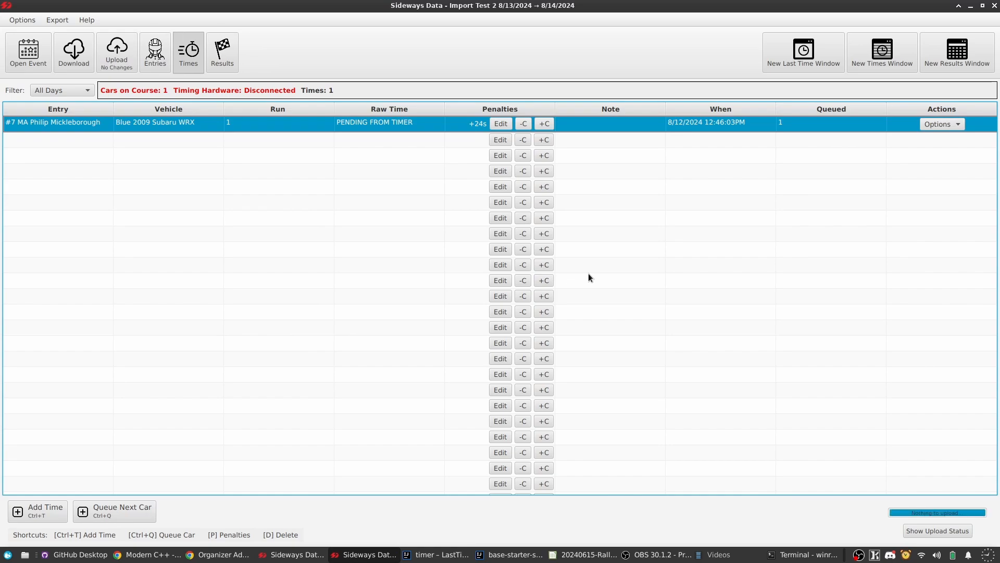
Remove one cone penalty and two gate penalties from car #7's run and save the penalties.
key("p")
key("Escape")
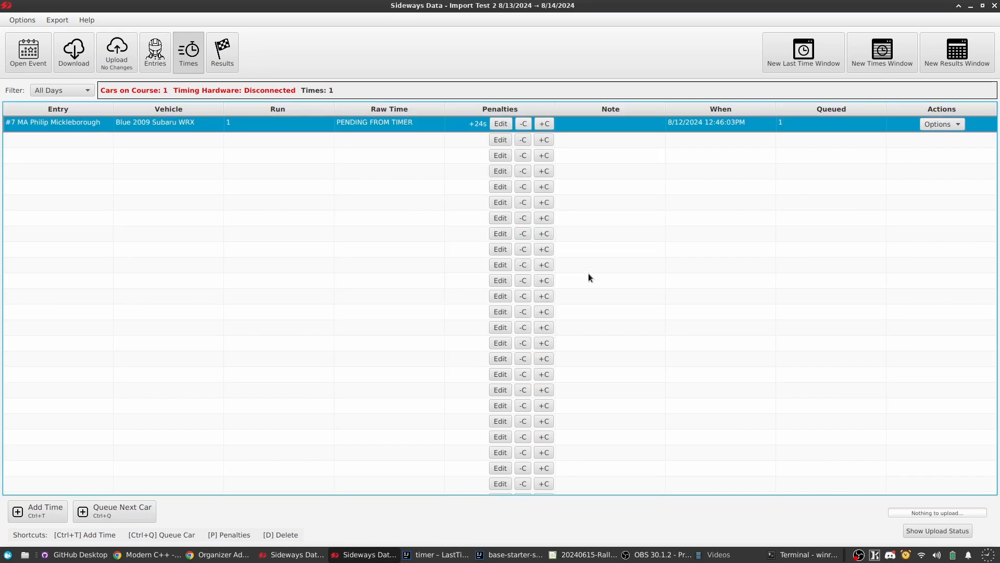
key("p")
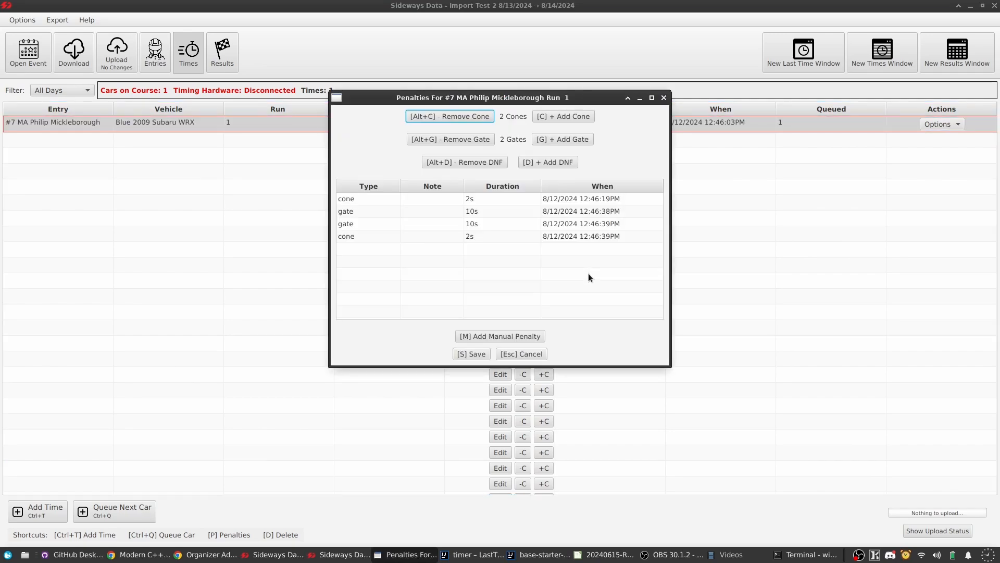
key("alt+c")
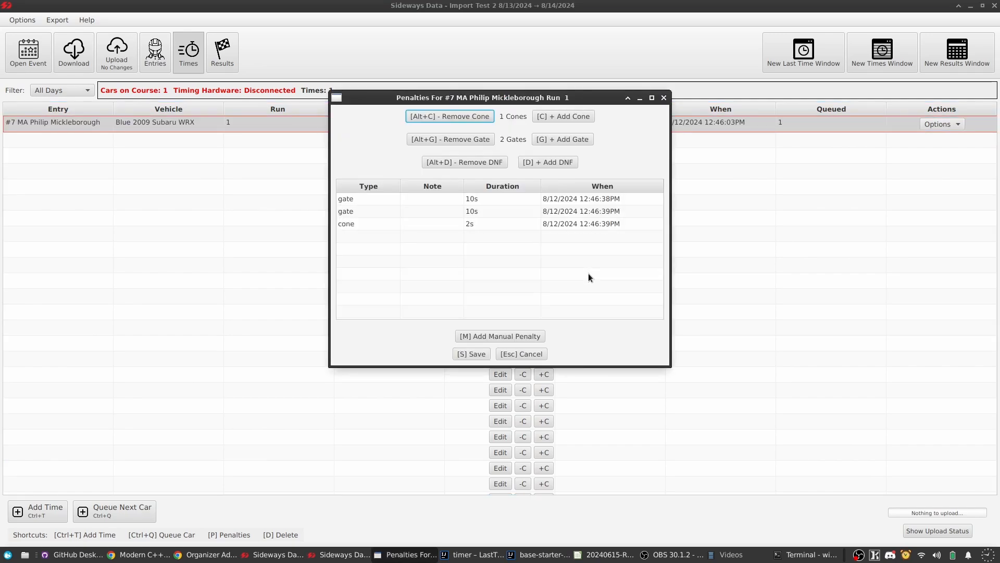
key("alt+g")
key("alt+g")
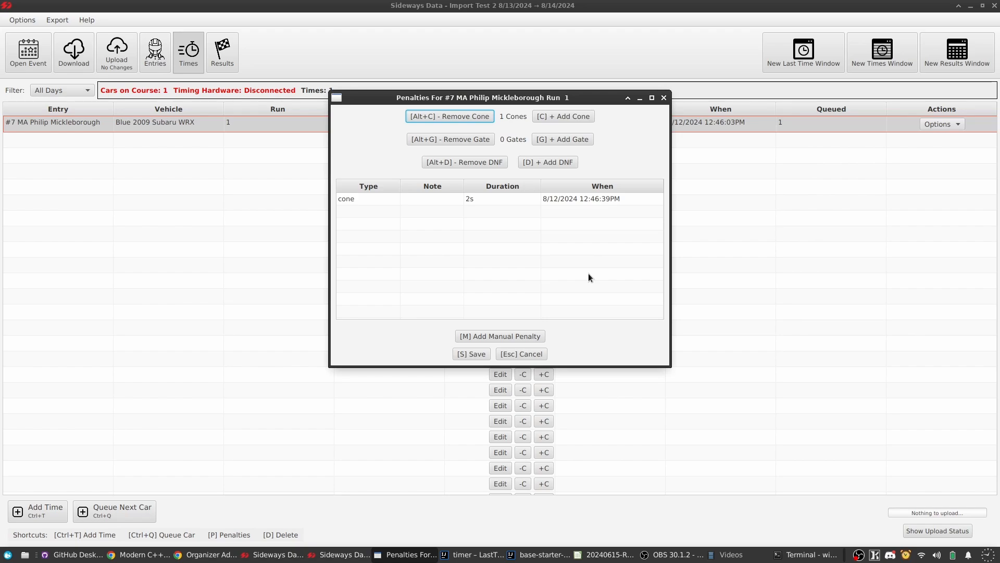
key("s")
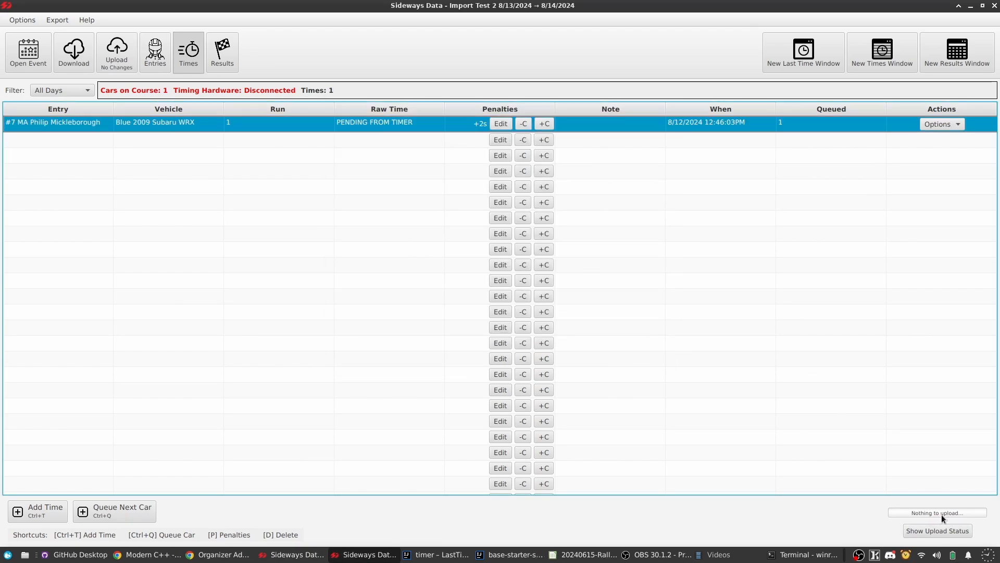
Examine the log of uploaded entry, run and penalty changes in the enlarged upload details, then close them.
left_click(911, 531)
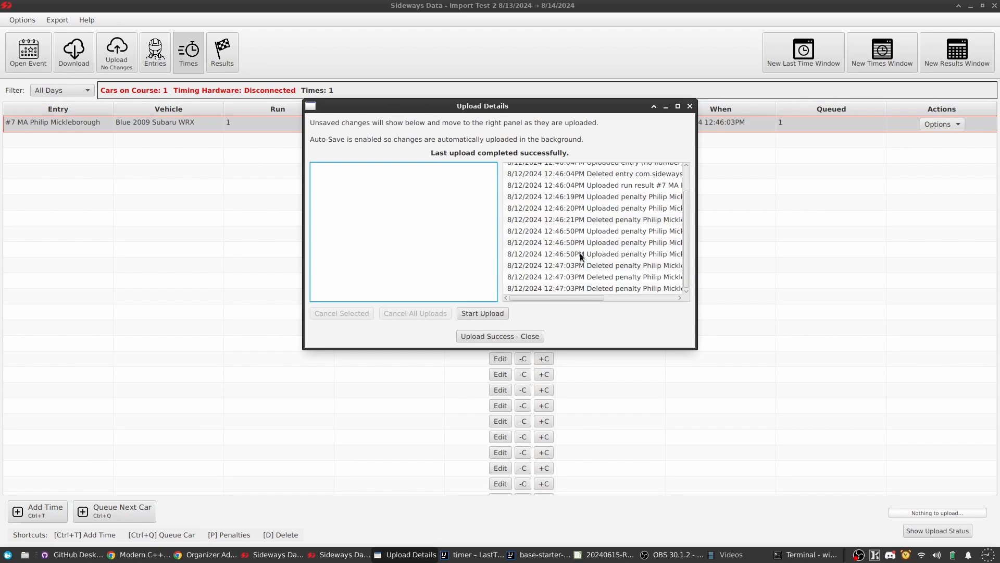
scroll(677, 266, "up", 2)
scroll(647, 207, "down", 1)
scroll(671, 250, "up", 1)
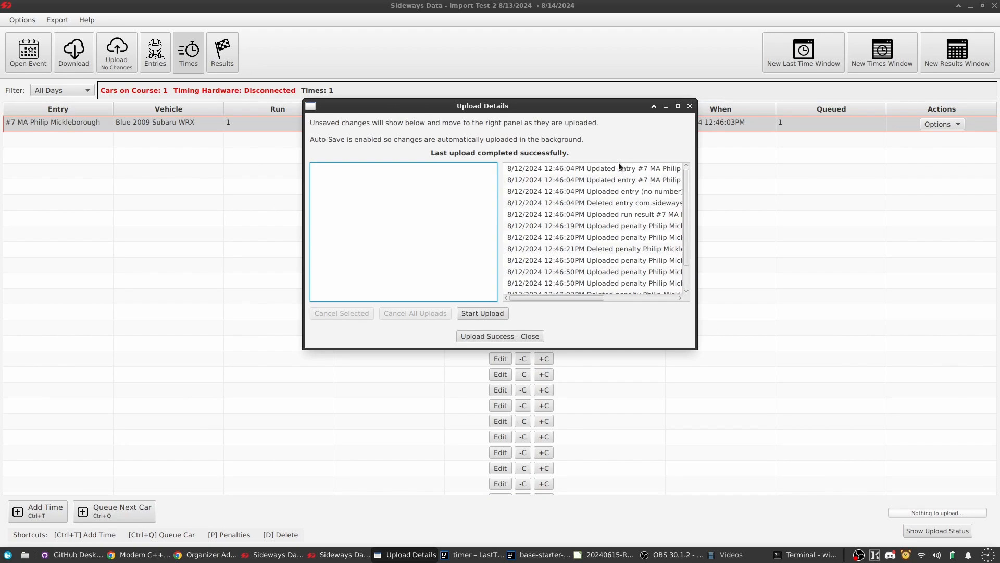
left_click(678, 106)
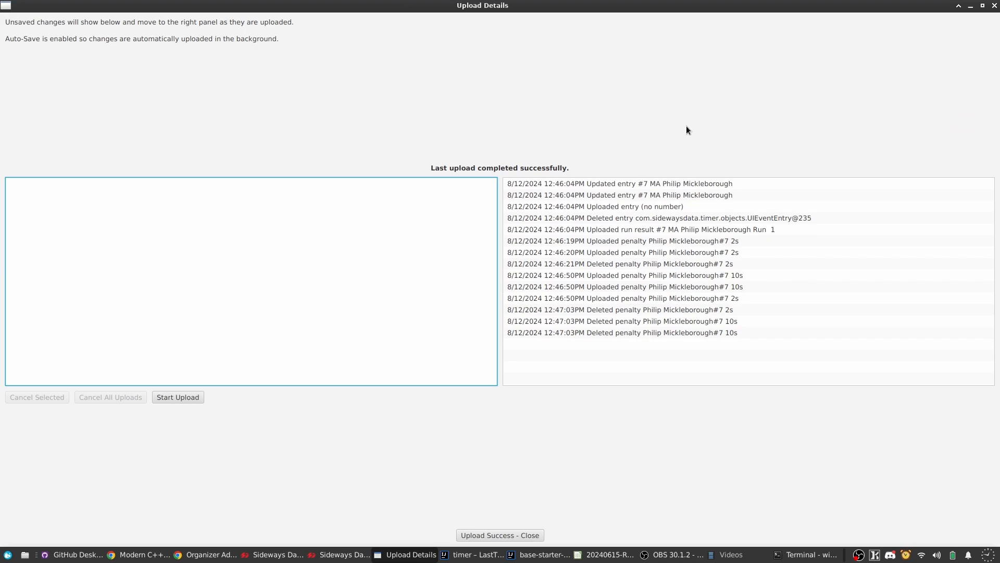
left_click(642, 195)
left_click(644, 180)
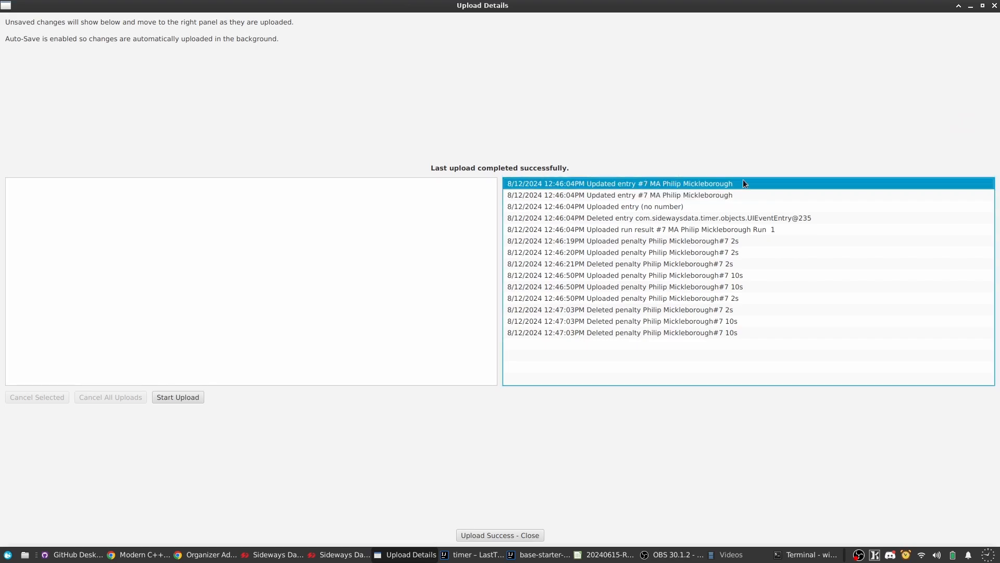
key("Down")
key("Down")
key("Down")
key("Down")
key("Down")
key("Down")
key("Down")
key("Down")
key("Down")
key("Down")
key("Down")
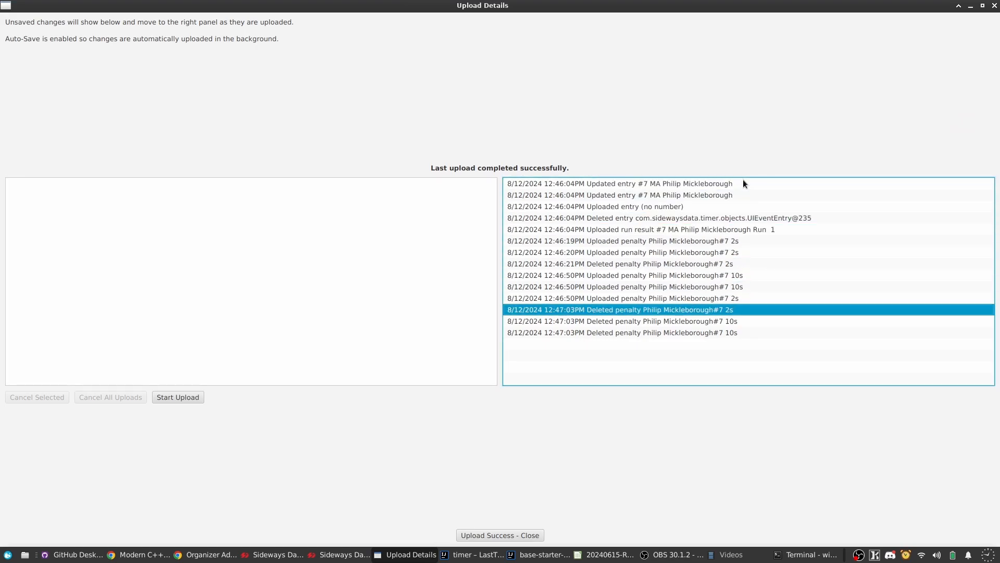
key("Down")
key("Down")
key("Up")
key("Up")
key("Up")
key("Up")
key("Up")
key("Up")
key("Up")
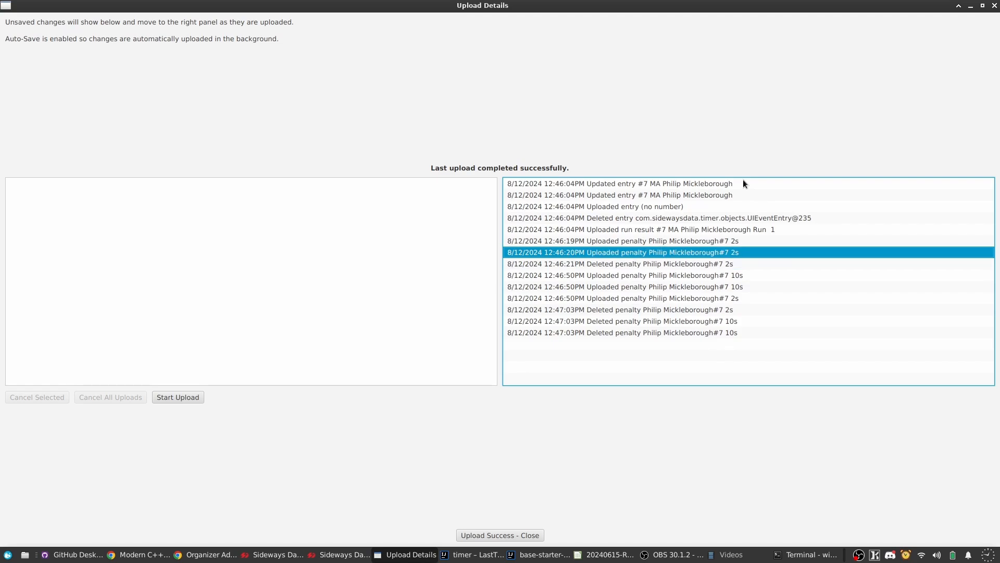
left_click(995, 5)
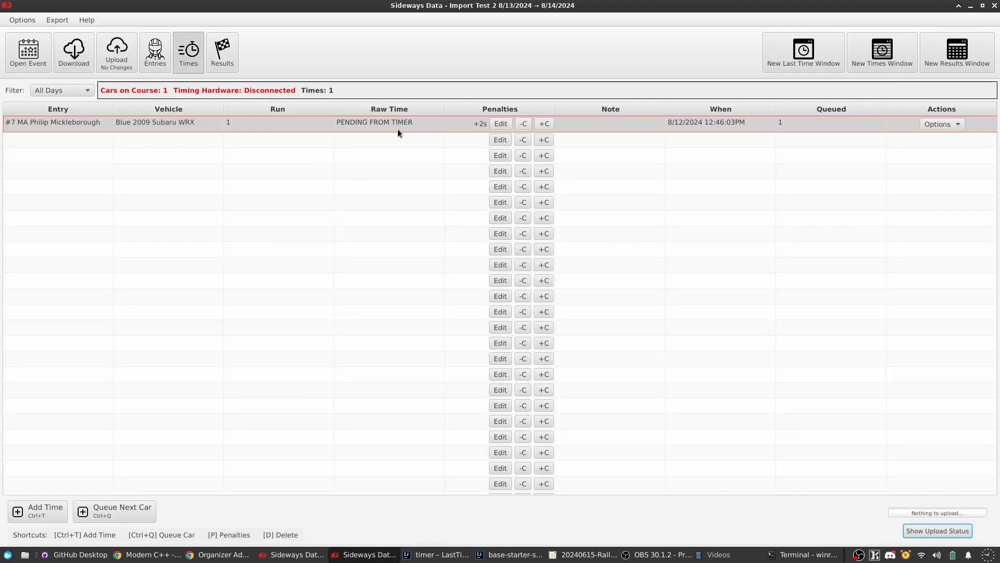
Add a manual time of 101 for entry #710 and save it.
left_click(34, 509)
type("7")
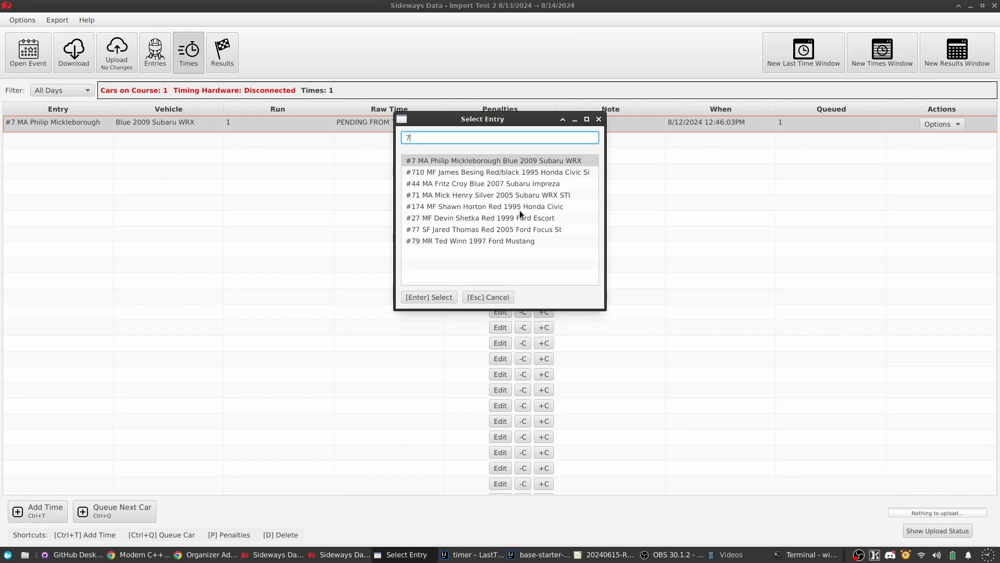
left_click(502, 172)
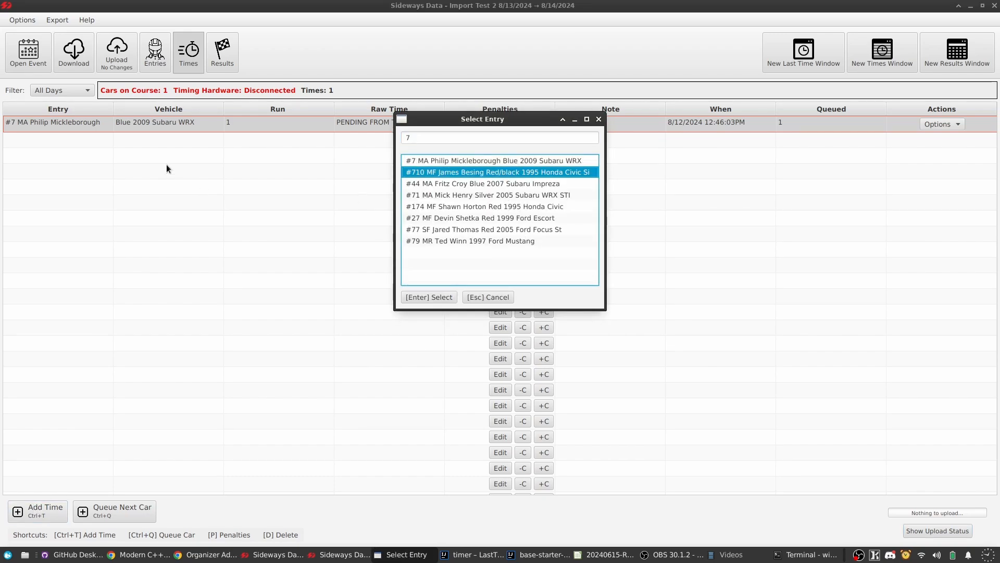
left_click(446, 295)
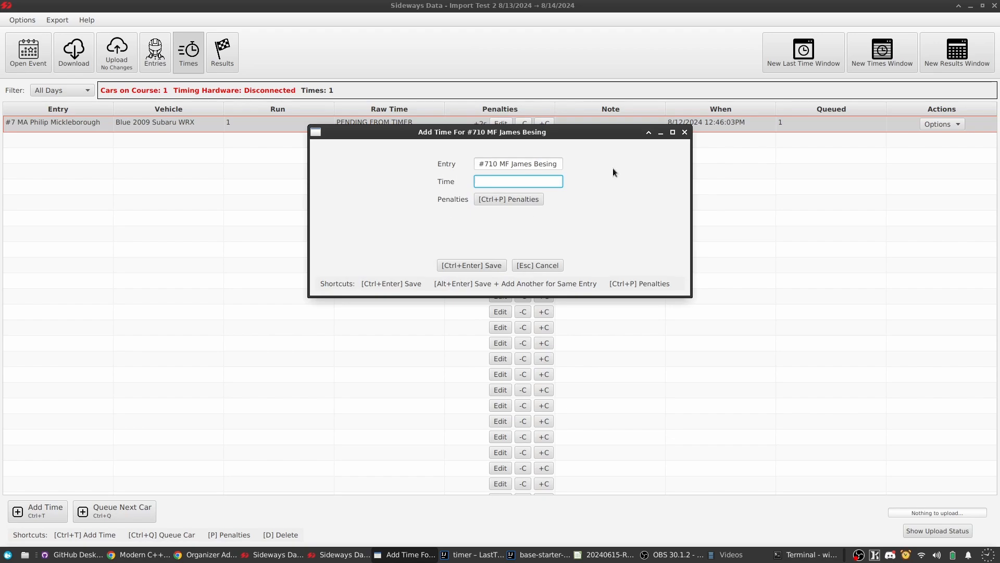
type("101")
key("ctrl+Return")
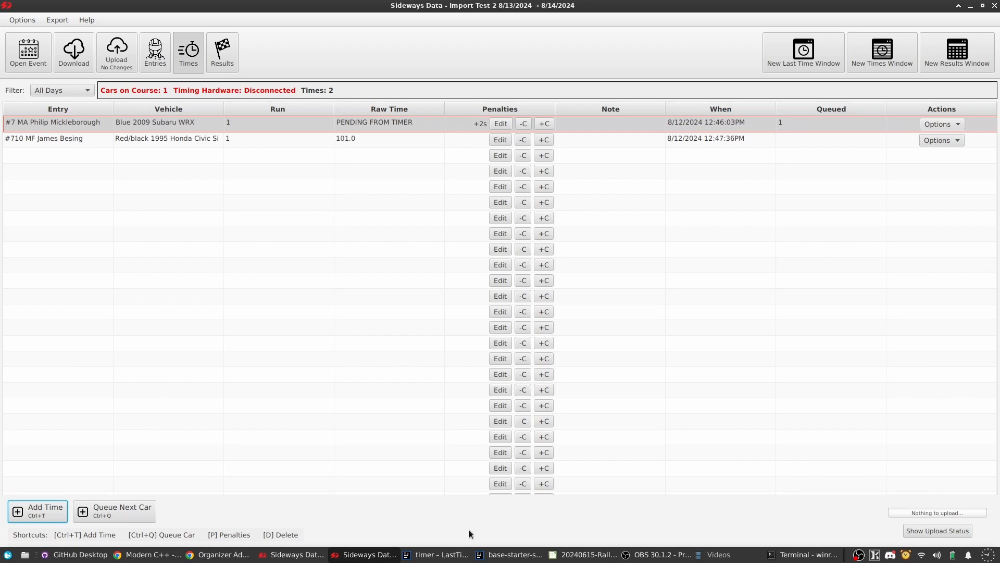
Switch to the Sideways Data organizer site in the browser and open the event links for Import Test 2.
left_click(224, 555)
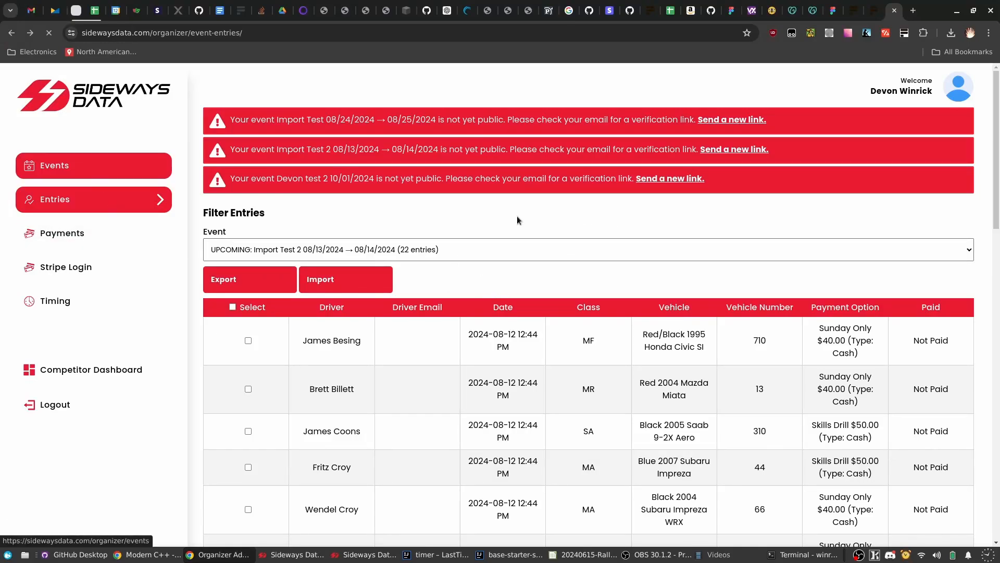
left_click(96, 165)
left_click(553, 289)
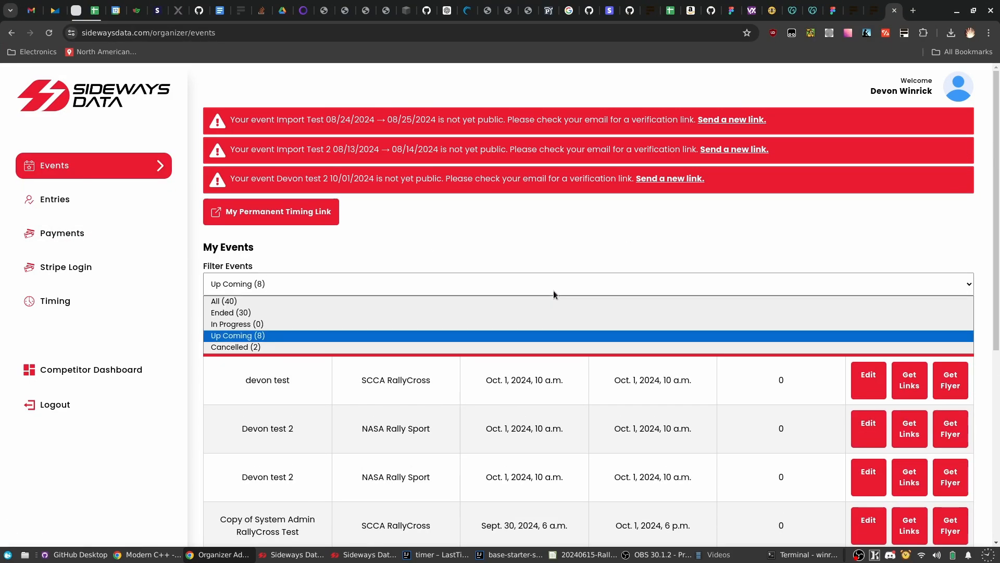
left_click(553, 290)
scroll(553, 290, "down", 6)
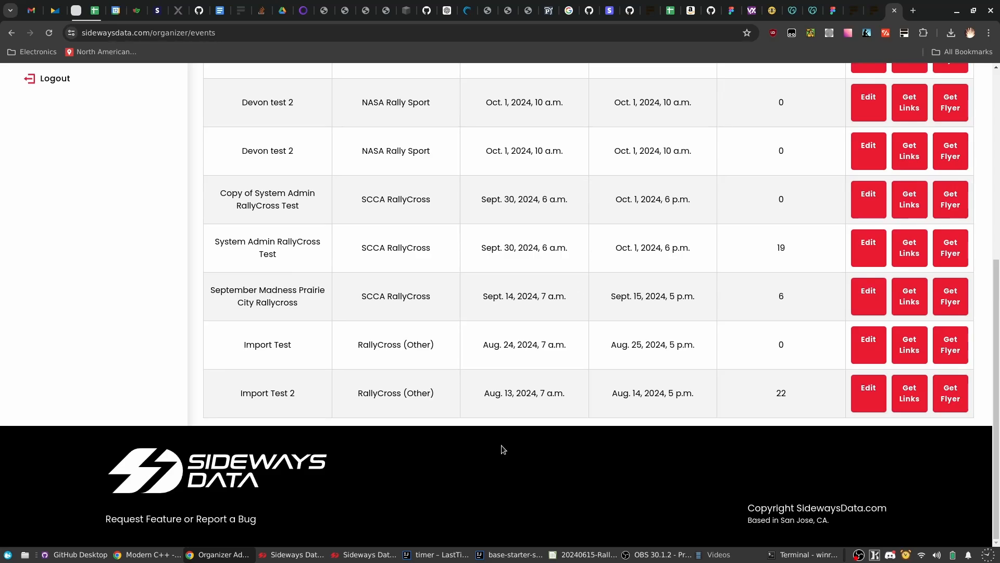
left_click(907, 396)
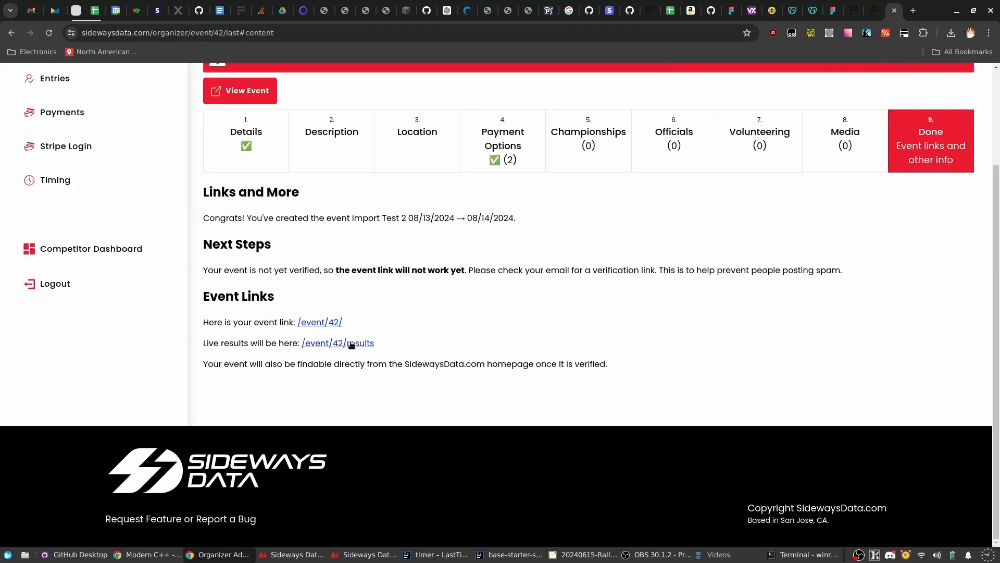
Open the event's live results page and examine the results of cars #7 and #710.
left_click(353, 343)
scroll(489, 314, "down", 6)
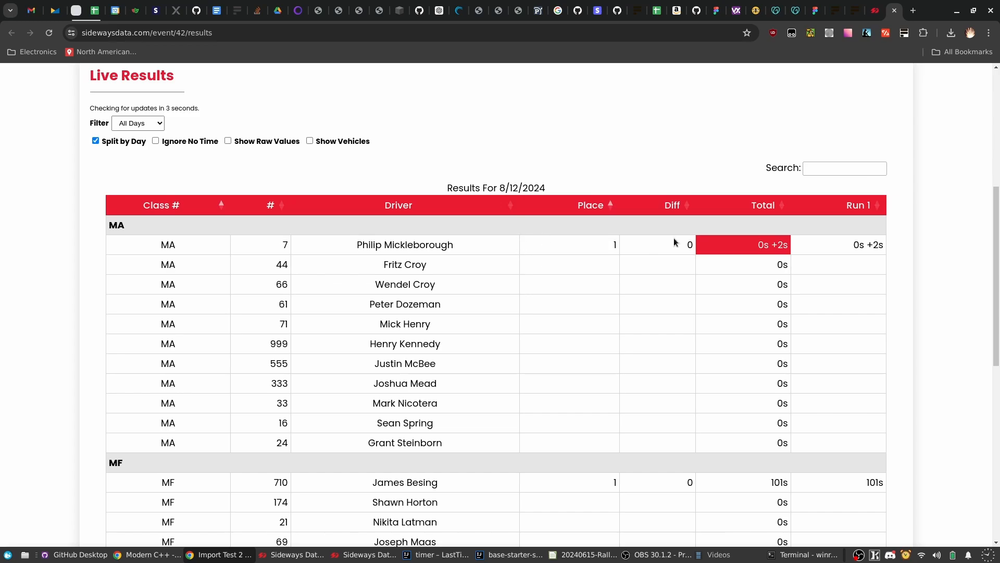
left_click_drag(599, 246, 708, 242)
scroll(588, 301, "down", 9)
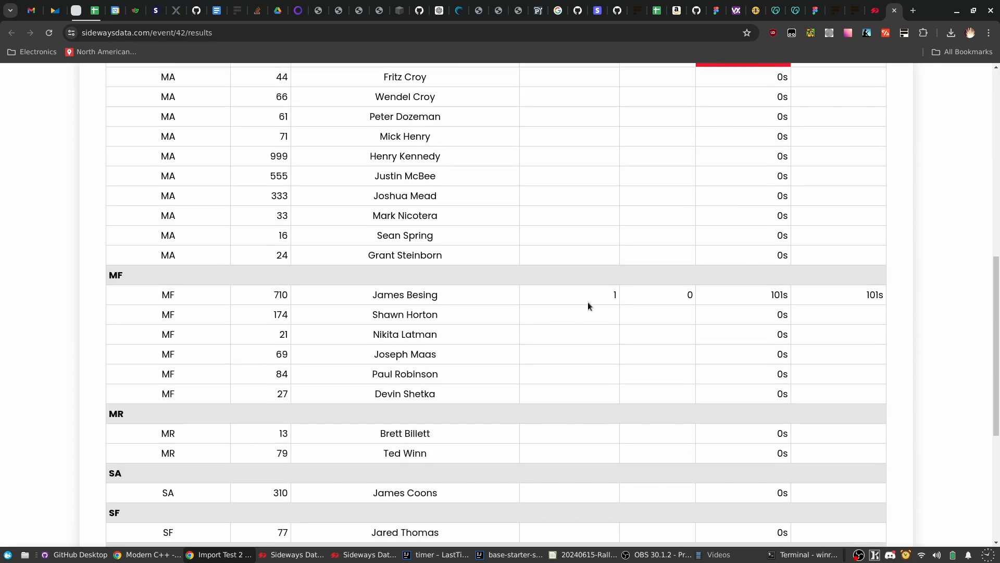
scroll(588, 302, "up", 4)
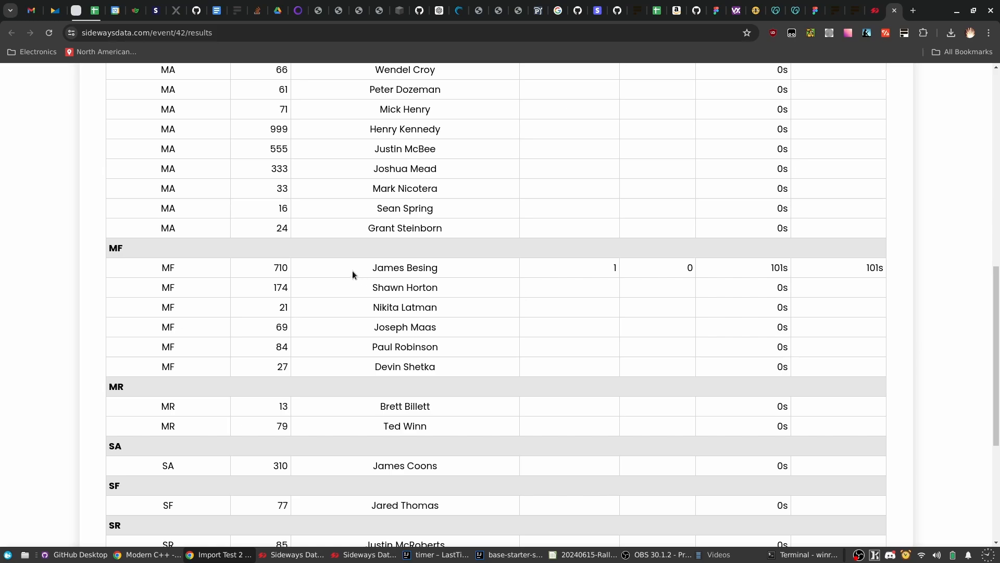
left_click_drag(262, 268, 852, 268)
left_click_drag(788, 268, 753, 269)
left_click(752, 268)
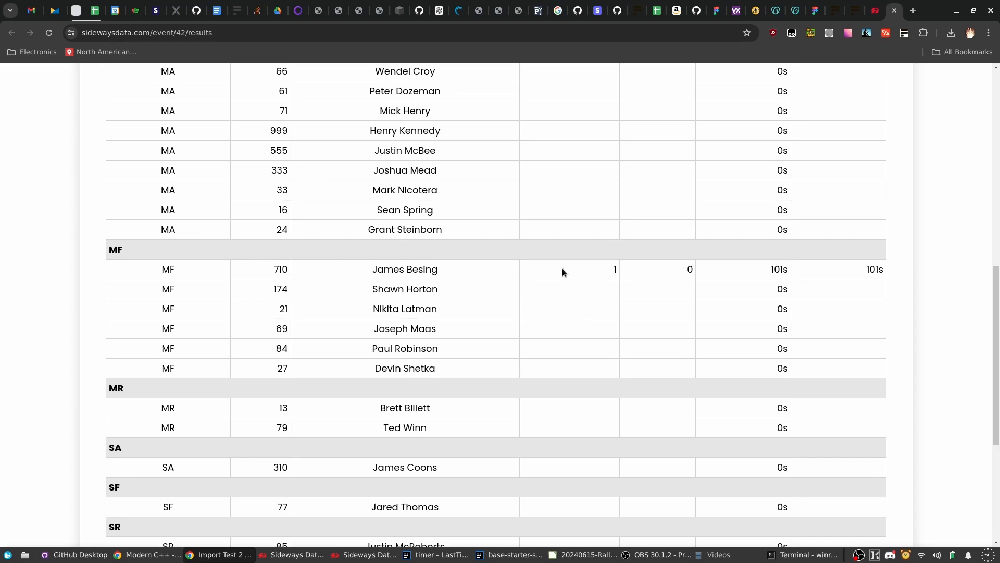
scroll(562, 267, "down", 1)
left_click_drag(372, 205, 554, 201)
left_click(773, 202)
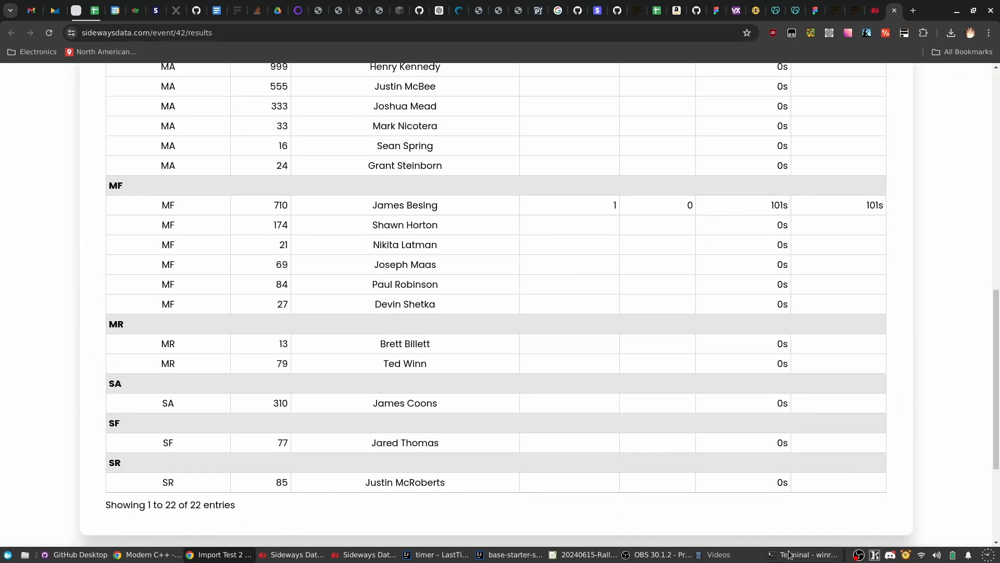
Switch to the Sideways Data timing application and add one cone penalty to entry #710's run.
left_click(365, 554)
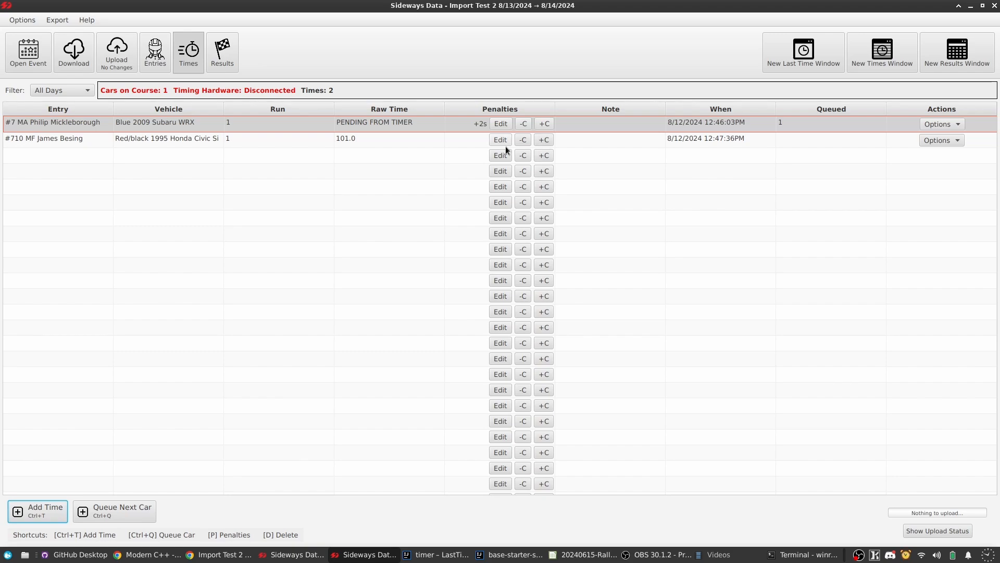
left_click(542, 141)
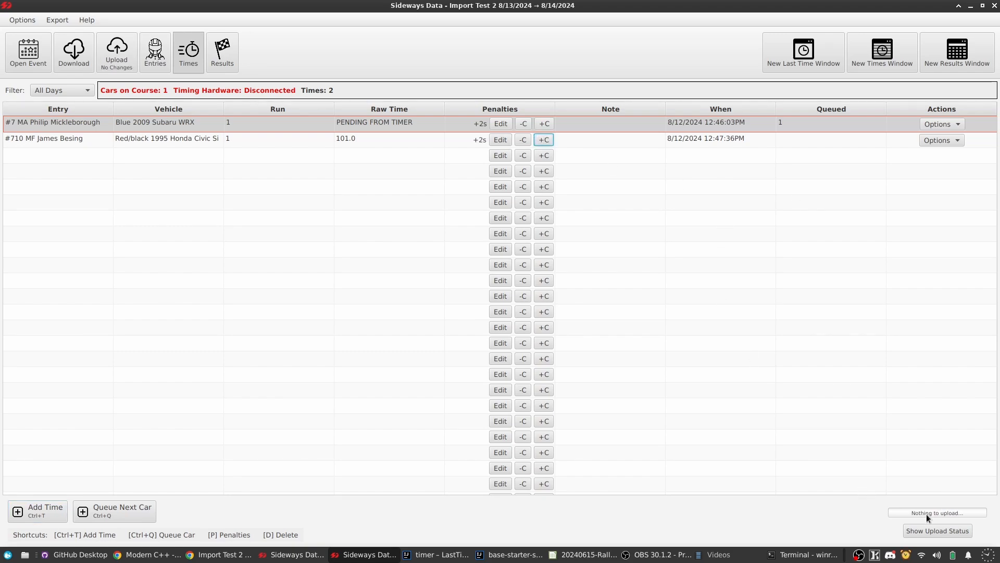
Compare car #710's penalty in the online live results with the one in the timing application.
key("alt+Tab")
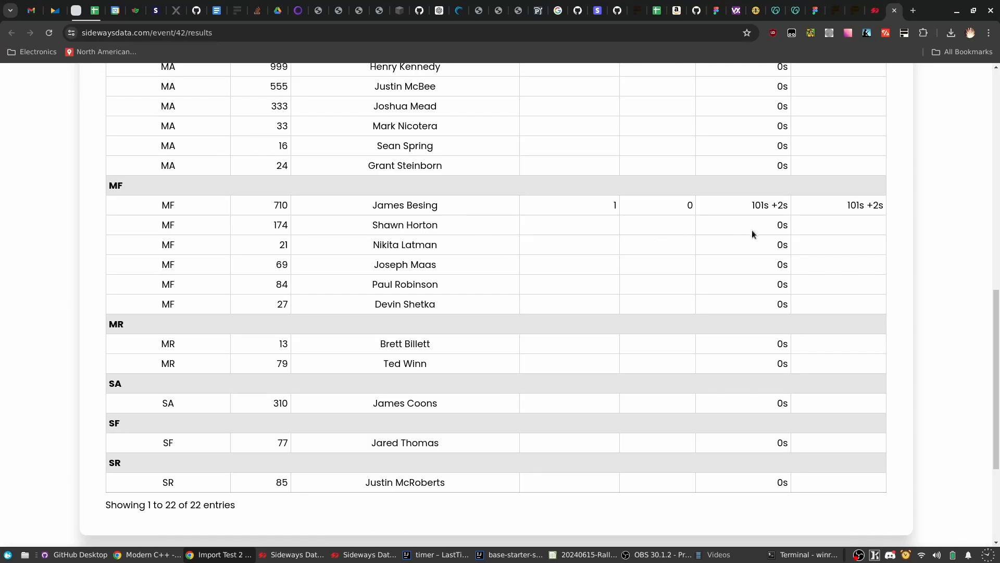
left_click_drag(884, 204, 865, 205)
scroll(890, 217, "up", 2)
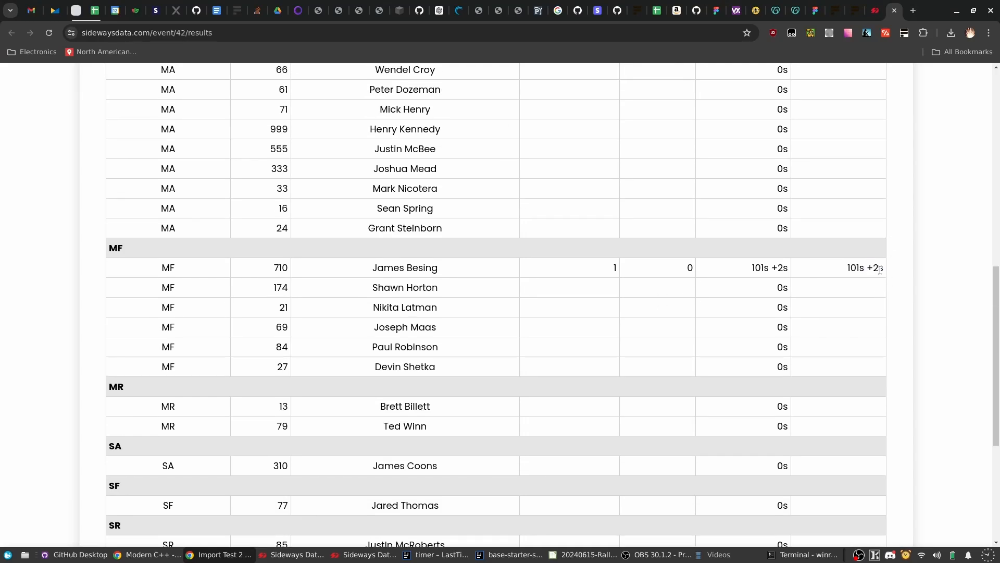
key("alt+Tab")
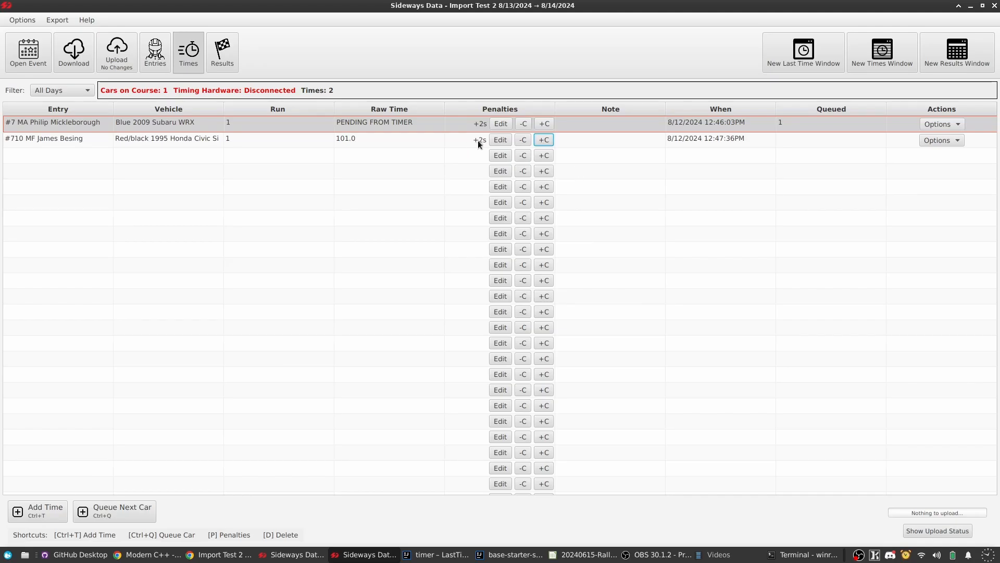
key("alt+Tab")
mouse_move(889, 270)
left_mouse_down()
mouse_move(836, 268)
mouse_move(883, 269)
left_mouse_up()
left_click(836, 268)
left_click(606, 294)
scroll(577, 288, "up", 1)
scroll(576, 286, "up", 8)
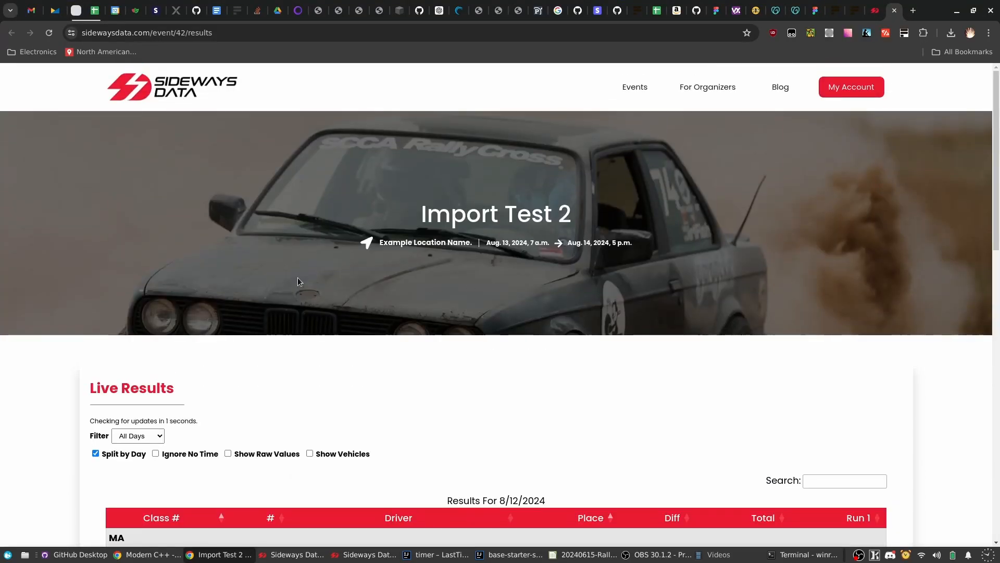
Set the live results to ignore entries with no time and look over the remaining rows.
scroll(261, 264, "down", 4)
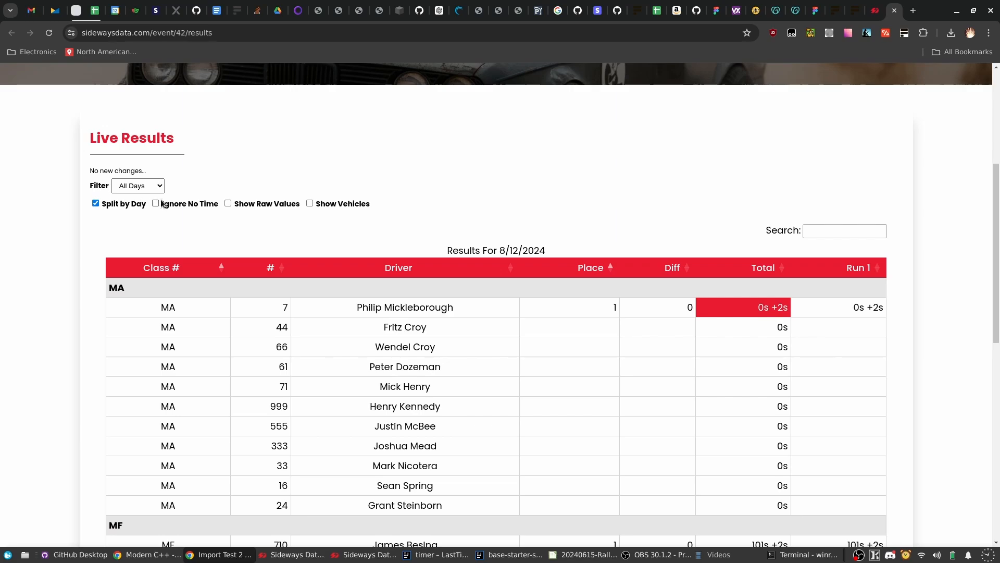
left_click(215, 202)
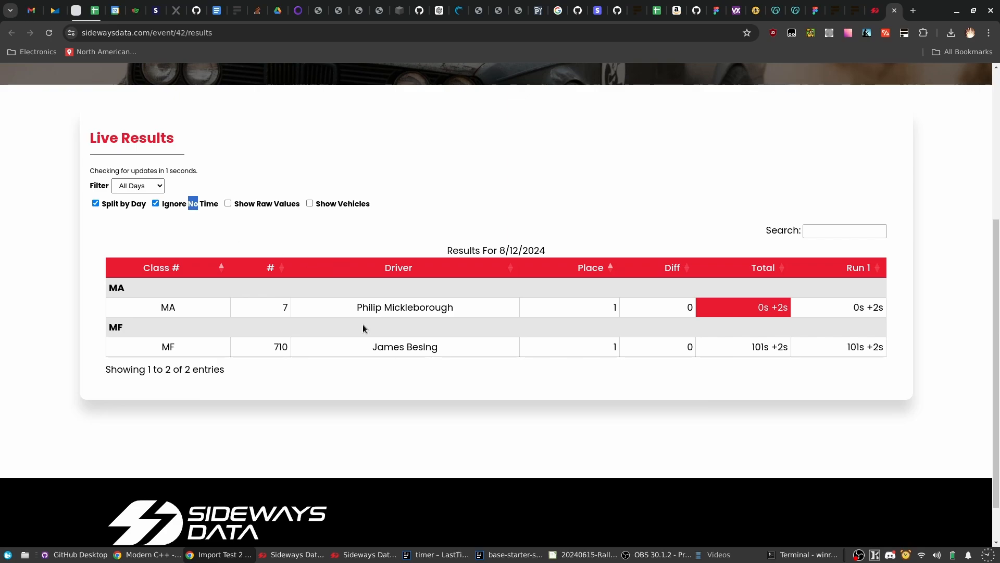
left_click_drag(402, 363, 749, 358)
left_click(784, 352)
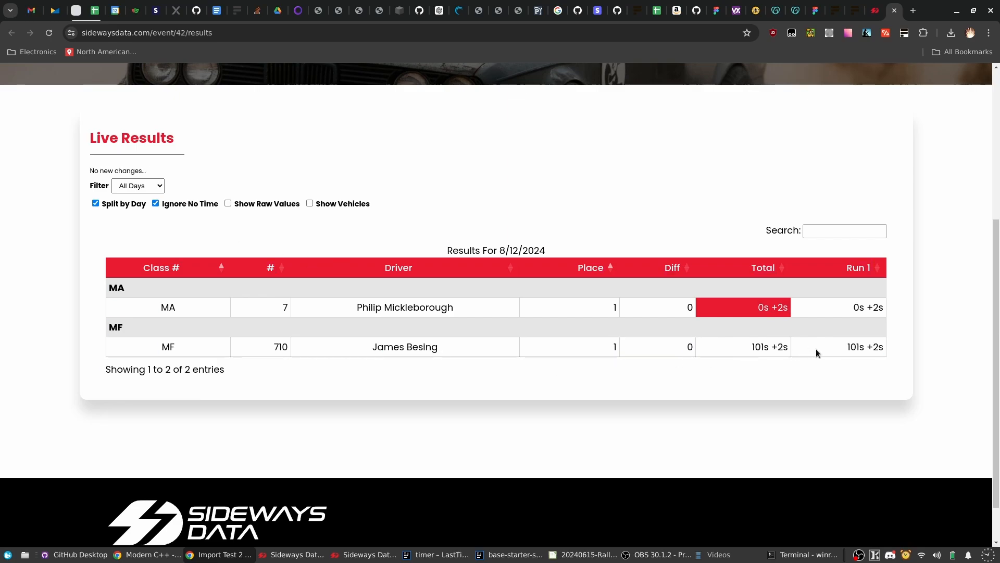
Show vehicles in the live results table and check the vehicle listed for car #710.
scroll(816, 348, "down", 1)
left_click(341, 154)
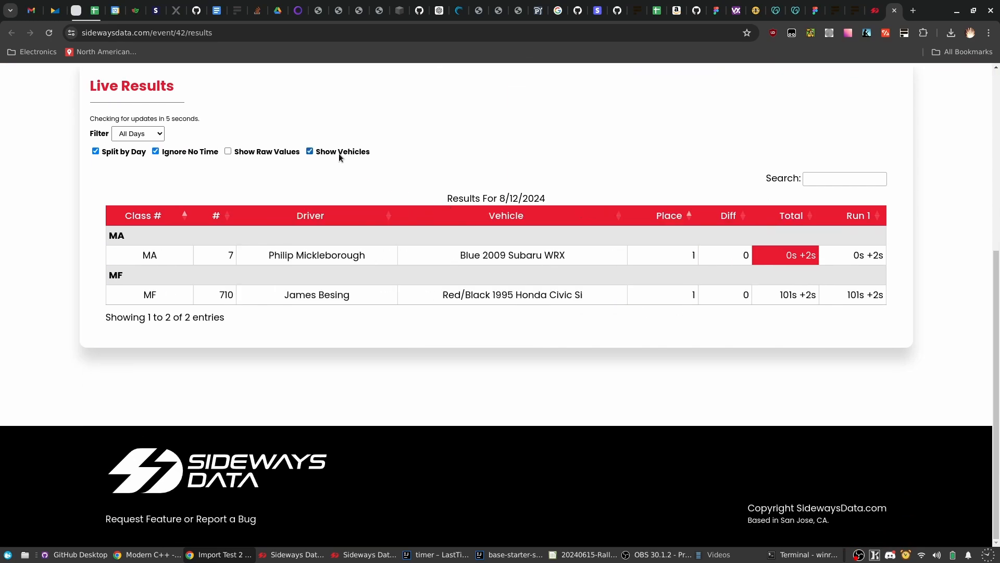
left_click_drag(517, 298, 637, 311)
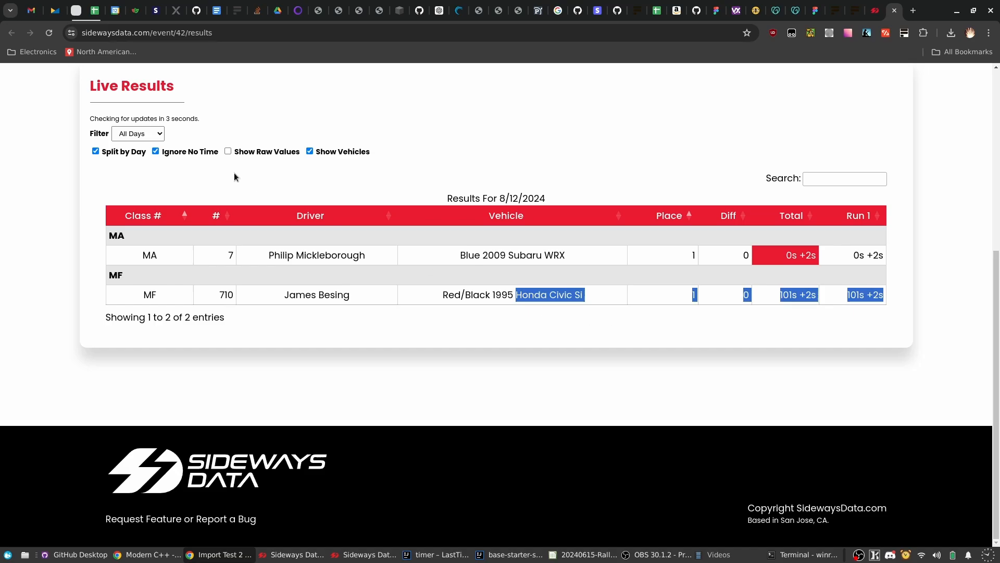
key("alt+Tab")
key("alt+Tab")
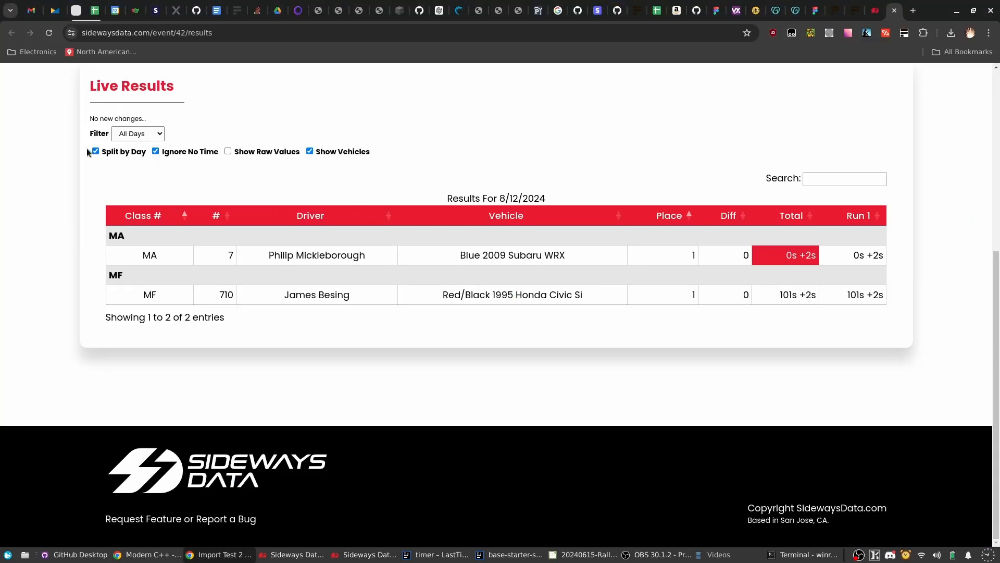
Try the live results without splitting by day, and restore the split.
left_click(105, 150)
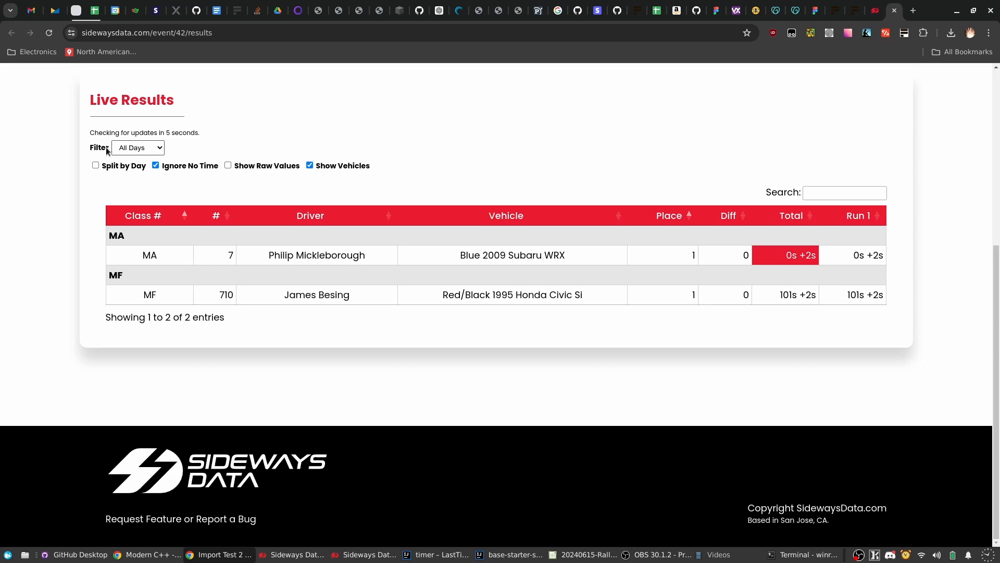
left_click(126, 170)
left_click_drag(462, 212, 565, 211)
left_click(540, 211)
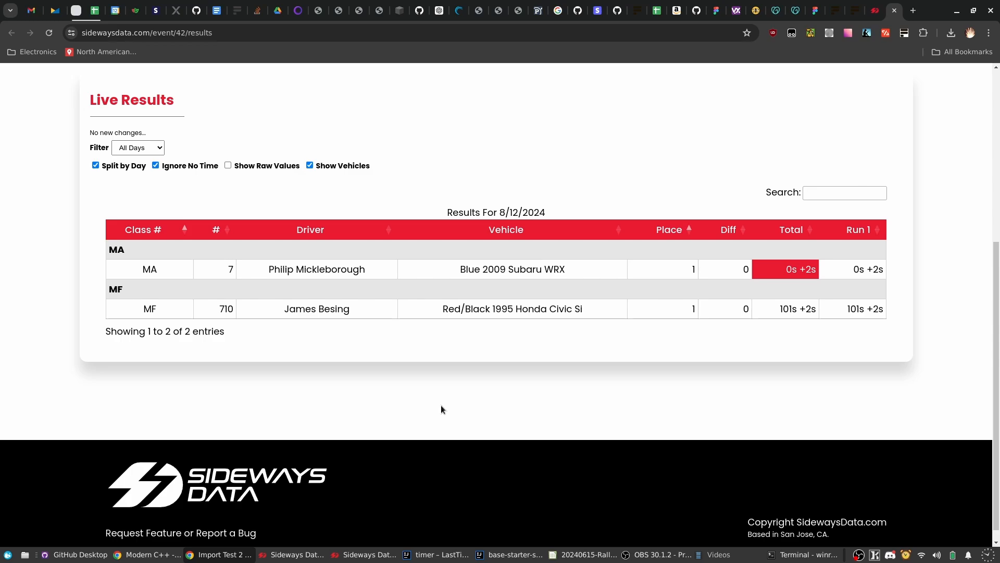
In the timing application, add a manual time of 95 for entry #710 and set that run's date to 8/13/2024.
left_click(367, 554)
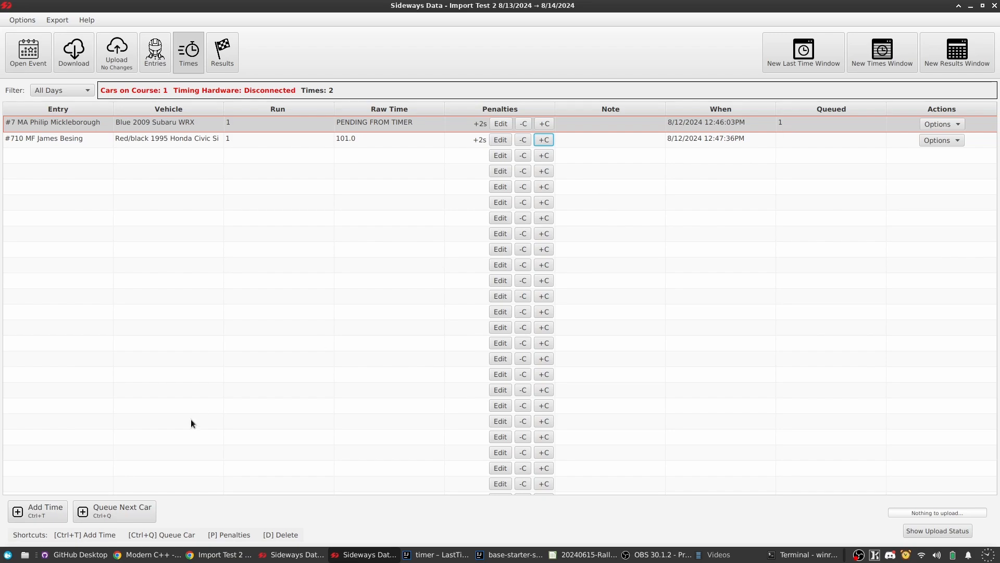
left_click(38, 510)
type("710")
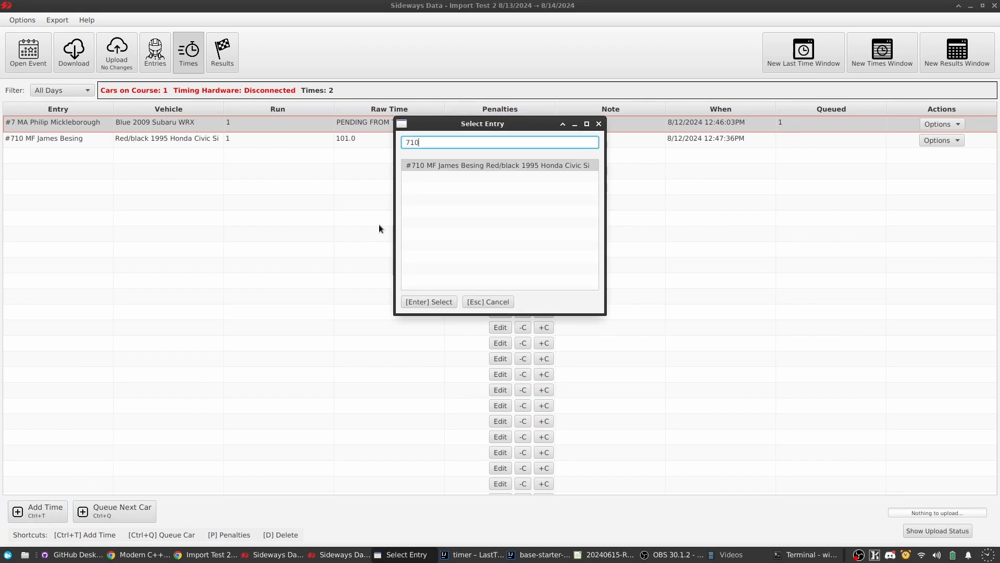
key("Return")
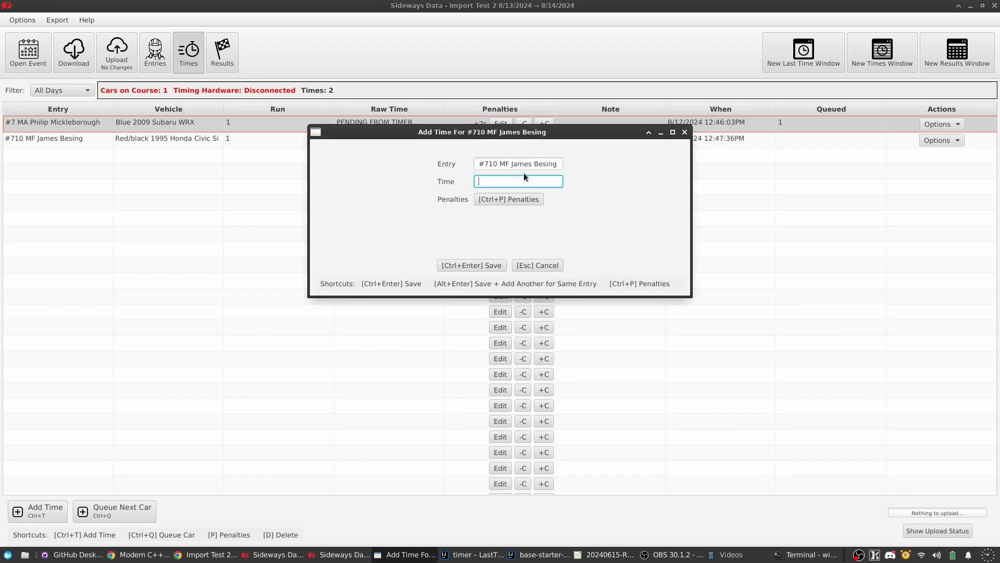
type("95")
key("ctrl+Return")
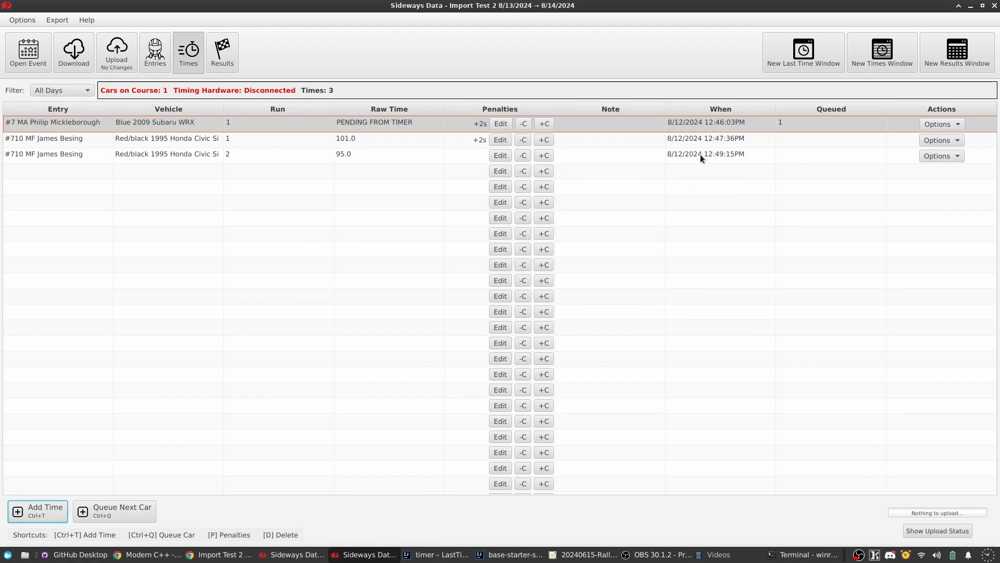
double_click(701, 155)
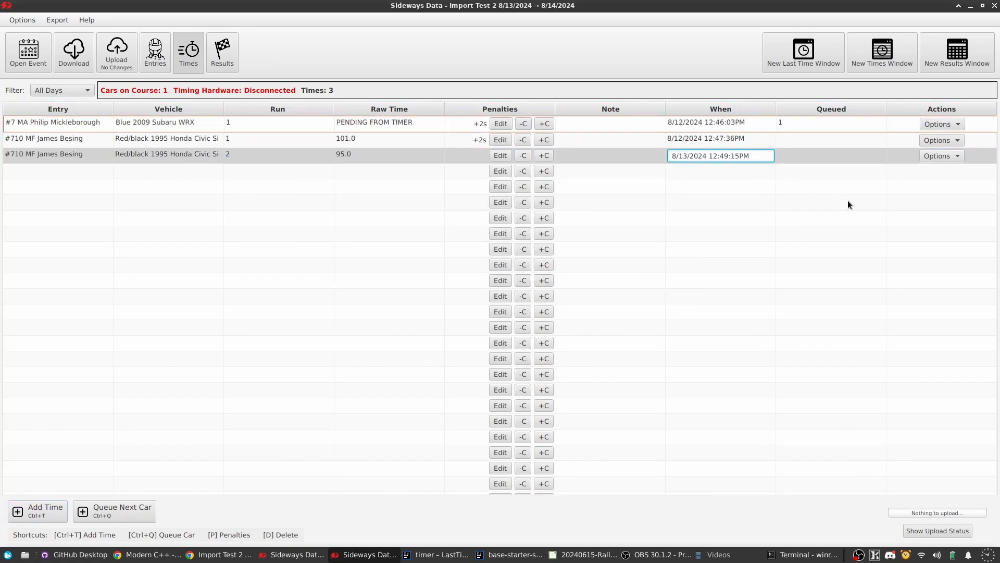
key("Return")
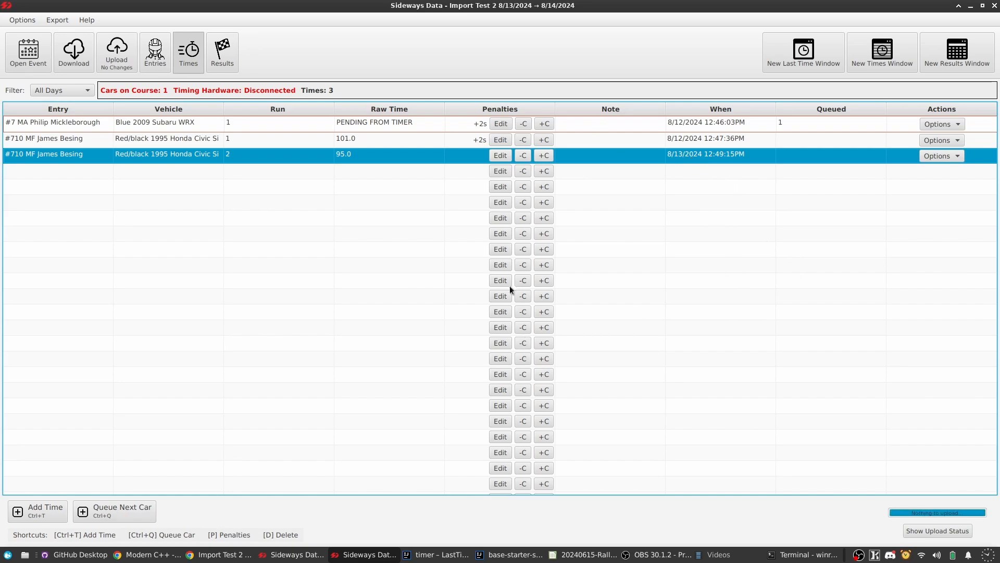
Examine the 8/13/2024 results on the live results page, and compare the split-by-day view with the combined view.
key("alt+Tab")
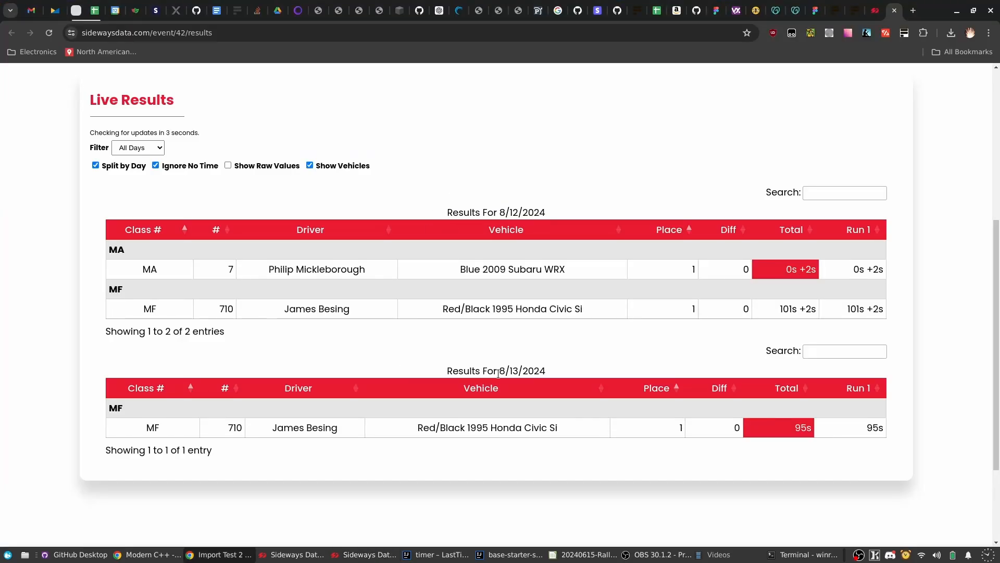
left_click_drag(467, 369, 525, 369)
left_click(525, 369)
scroll(475, 368, "down", 3)
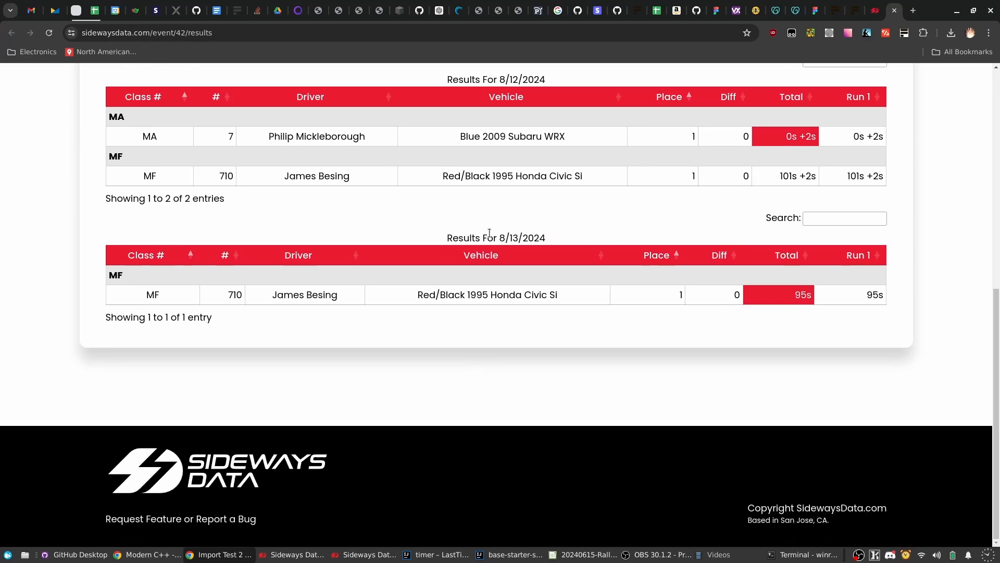
triple_click(489, 237)
left_click_drag(488, 237, 536, 239)
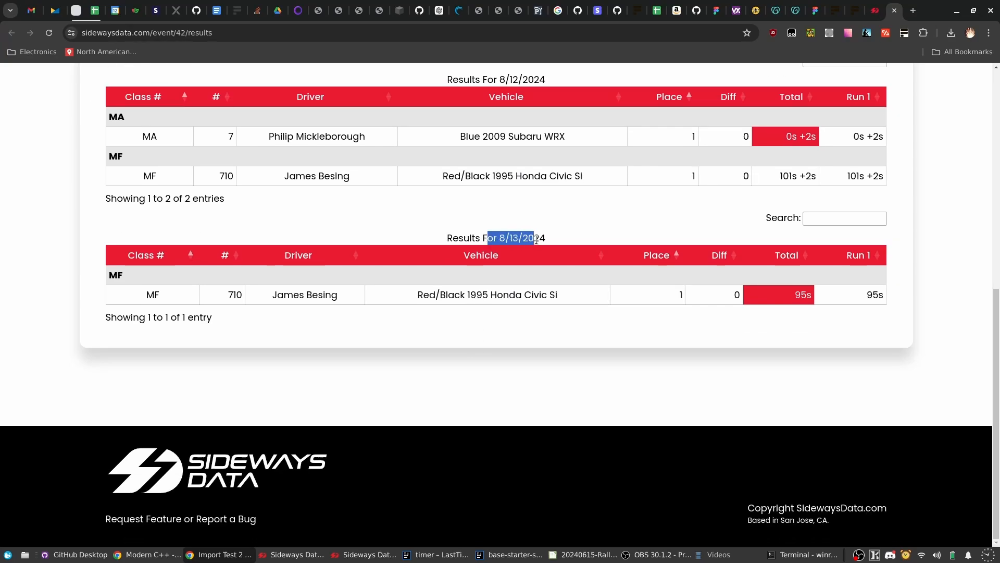
left_click(802, 296)
scroll(537, 307, "up", 4)
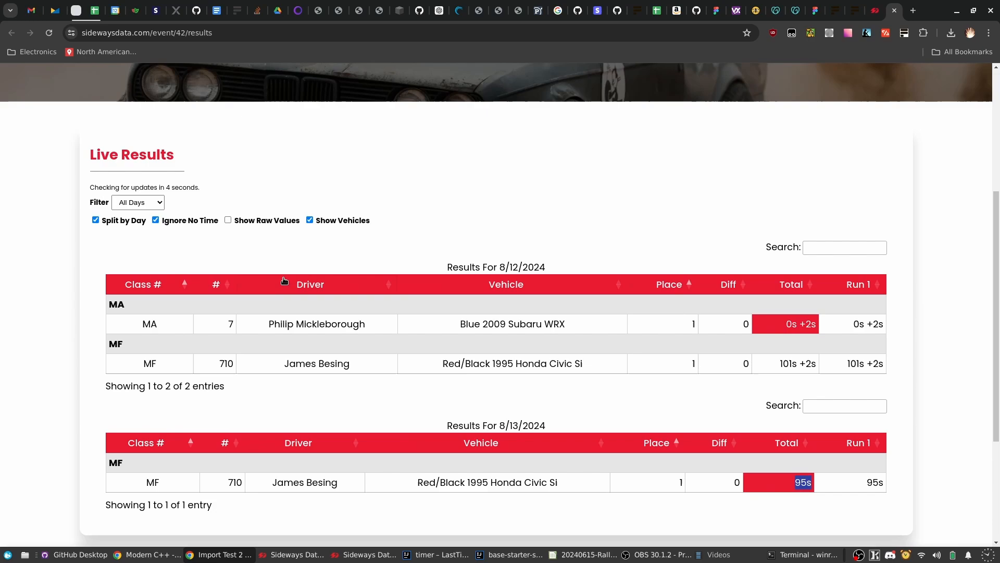
left_click(120, 220)
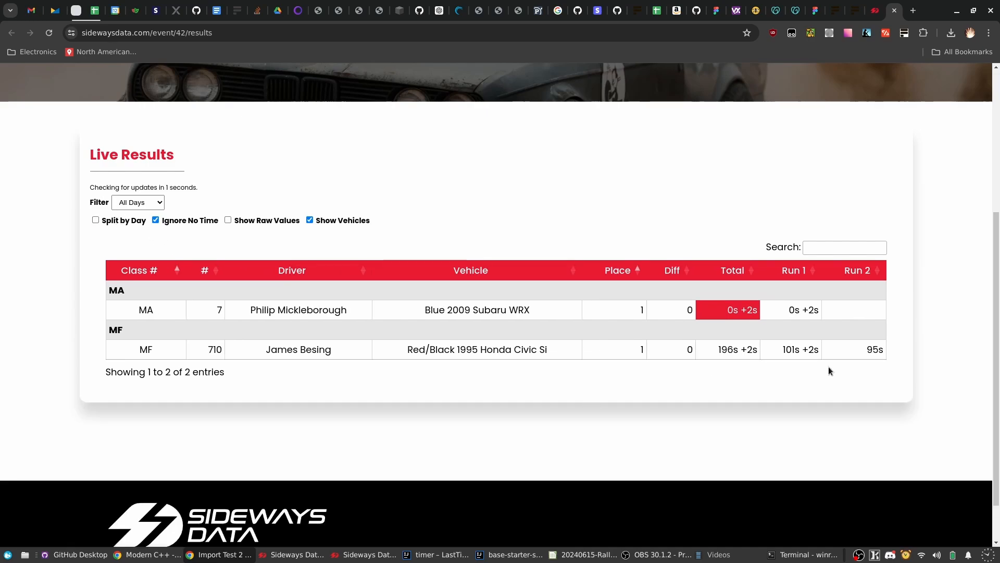
left_click(96, 220)
Filter the live results to 8/13/2024, and reset the filter to All Days.
left_click(143, 203)
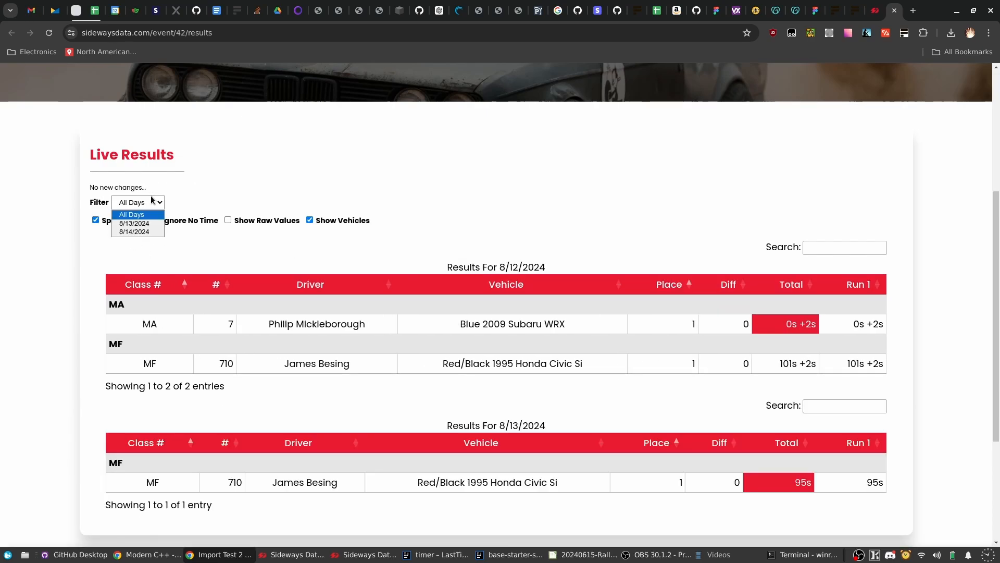
left_click(140, 223)
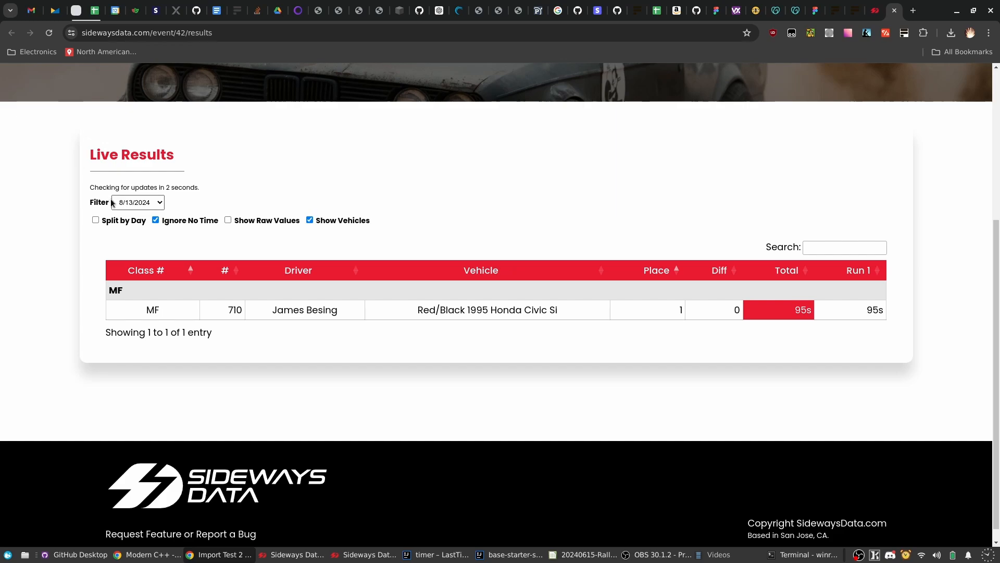
left_click(160, 204)
left_click(141, 213)
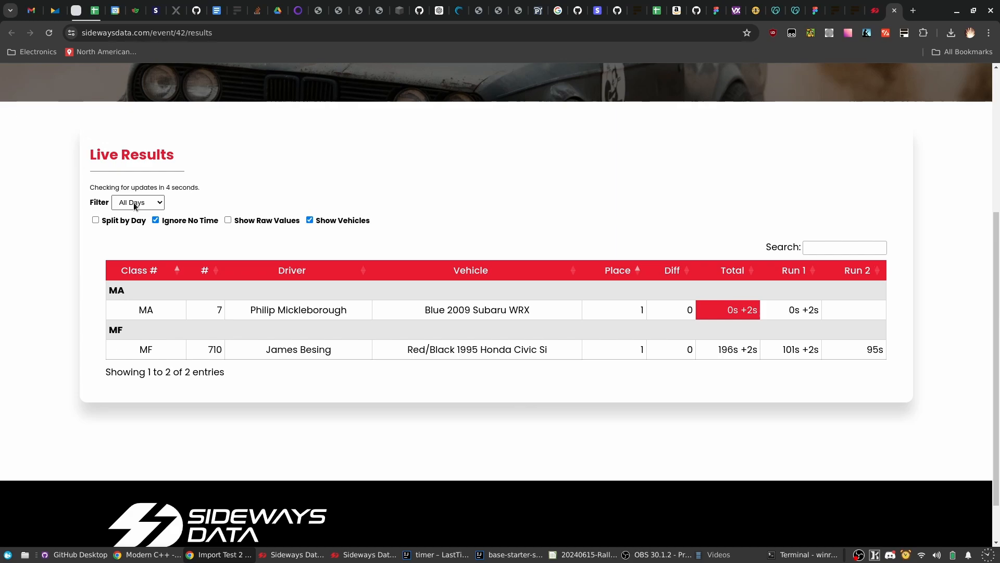
left_click(156, 203)
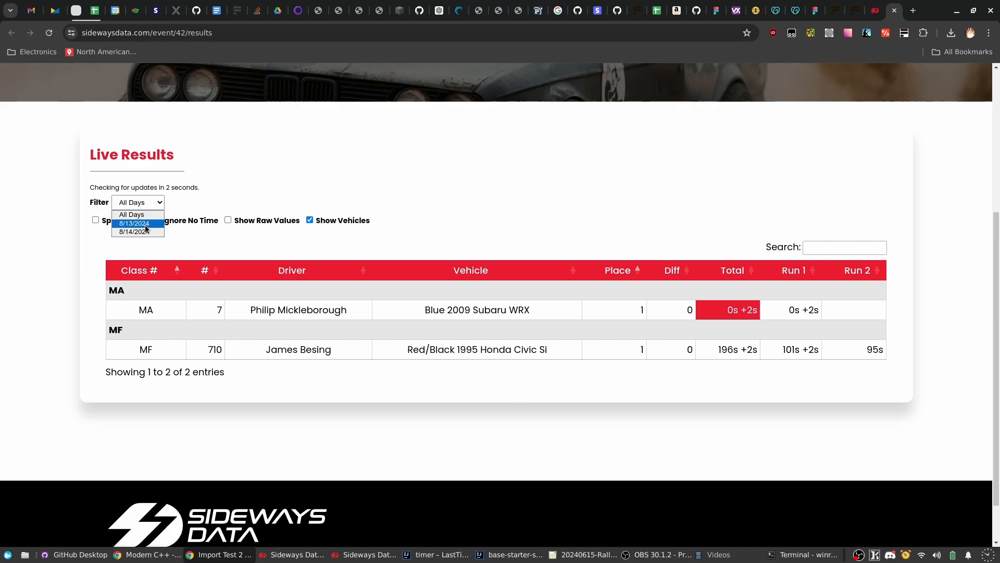
left_click(508, 184)
In the timing application, show the event results scored by day and ignore entries with no time.
key("alt+Tab")
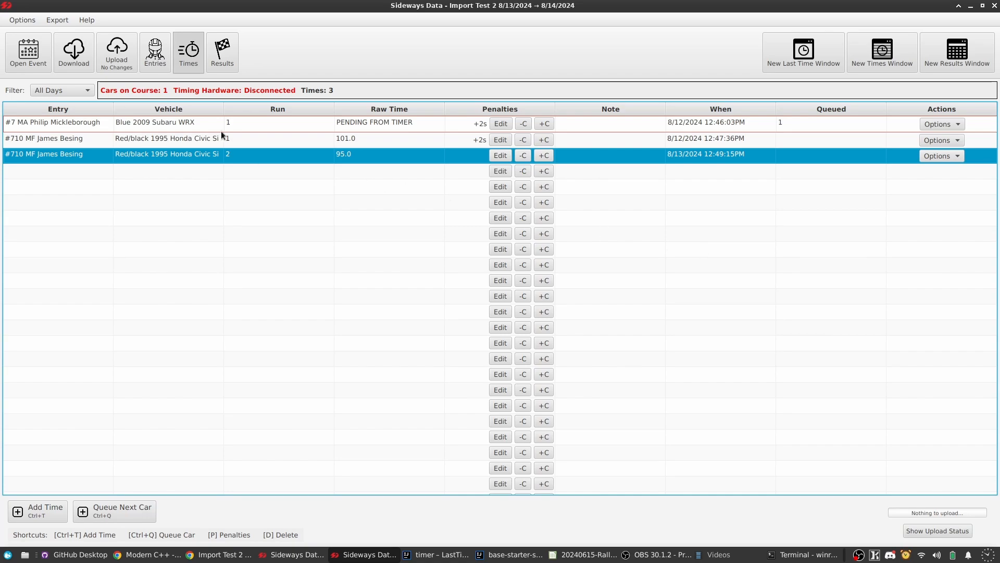
left_click(220, 67)
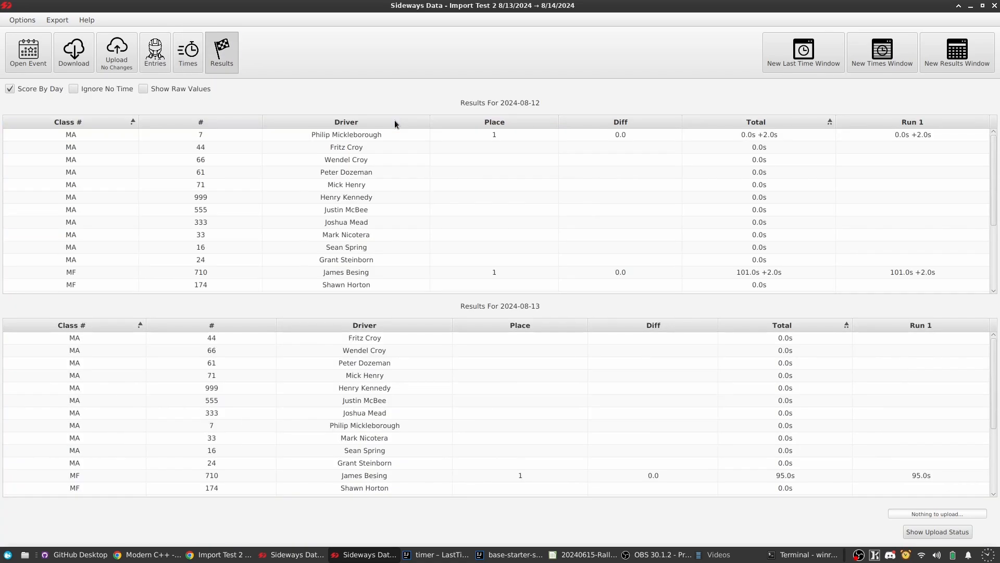
left_click(74, 88)
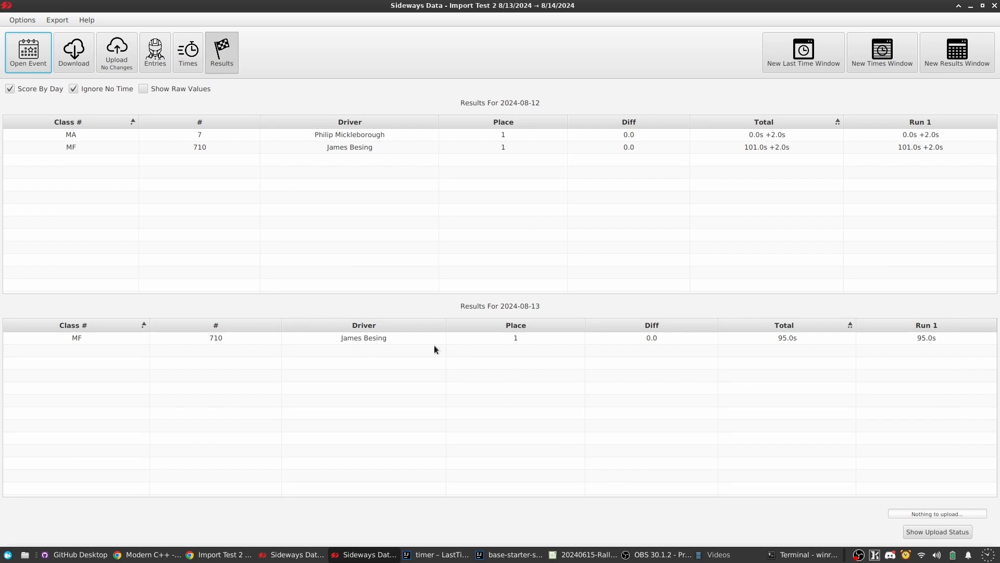
left_click(872, 344)
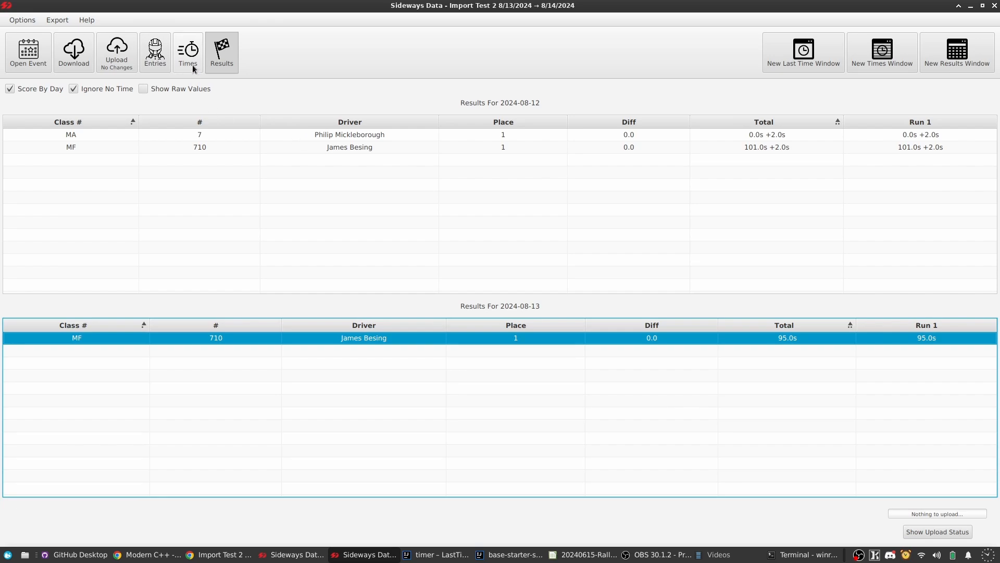
Return to the recorded times and sort them by entry in descending order.
left_click(188, 50)
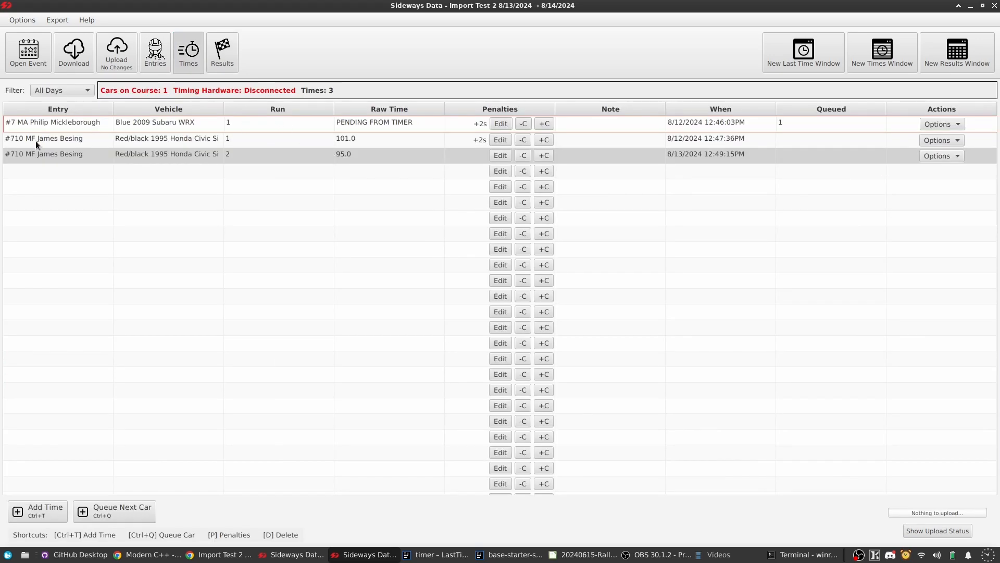
left_click(63, 107)
left_click(62, 107)
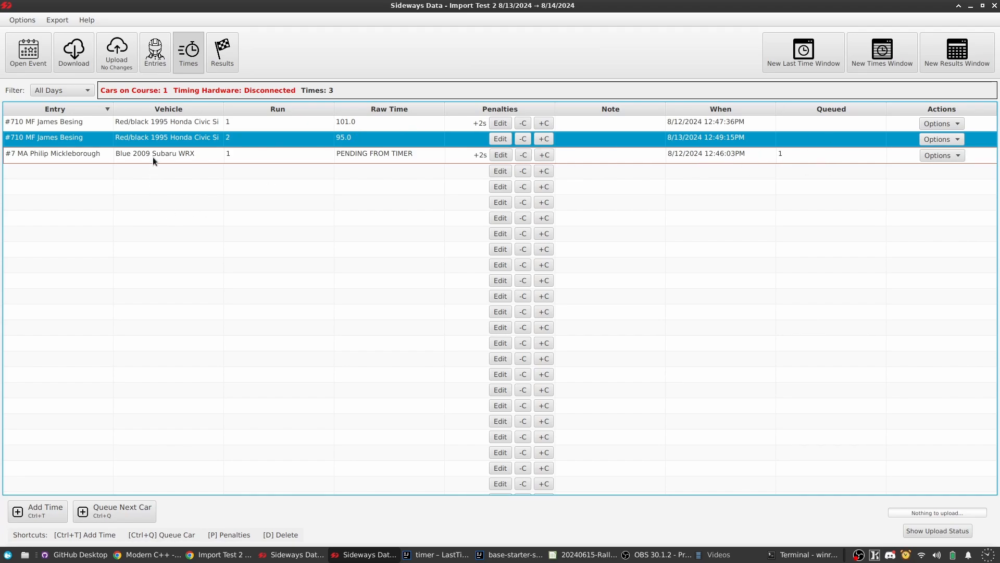
left_click(86, 108)
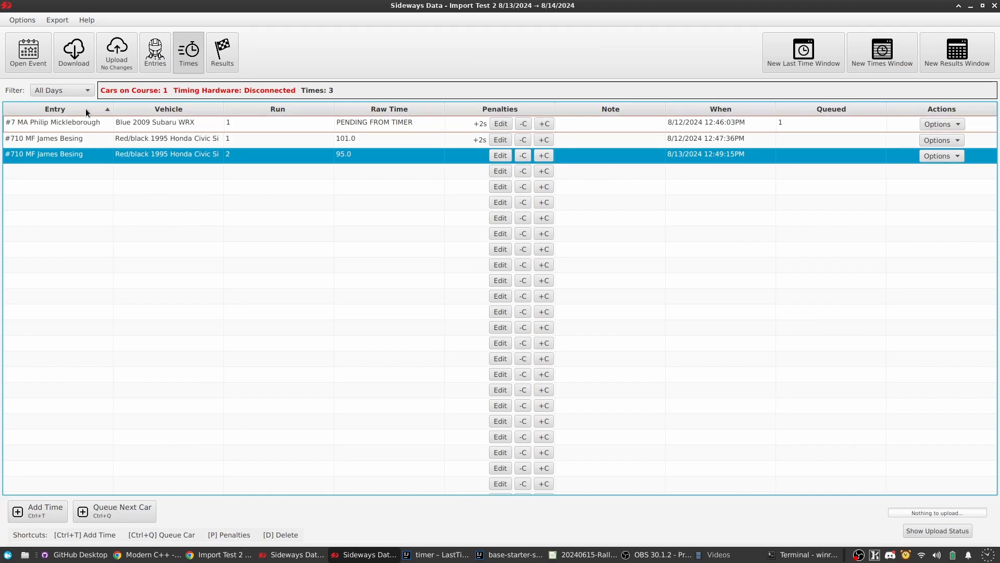
left_click(85, 109)
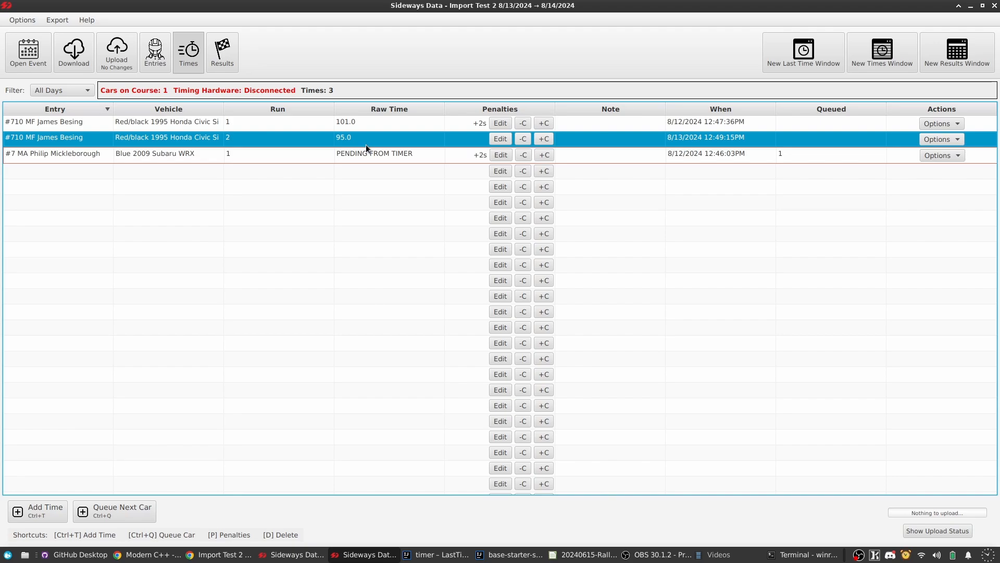
left_click(795, 159)
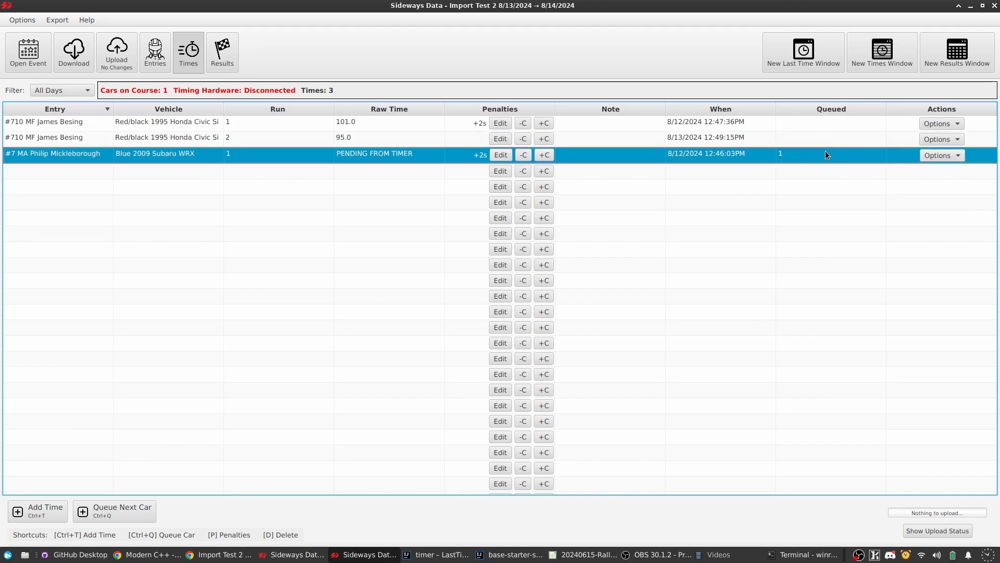
left_click(938, 155)
left_click(910, 219)
left_click(84, 91)
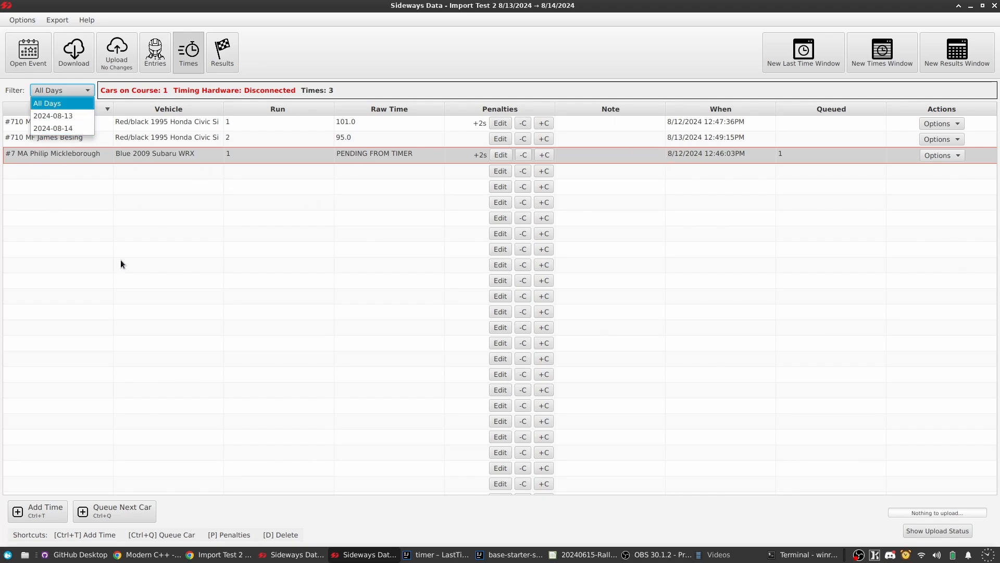
left_click(219, 154)
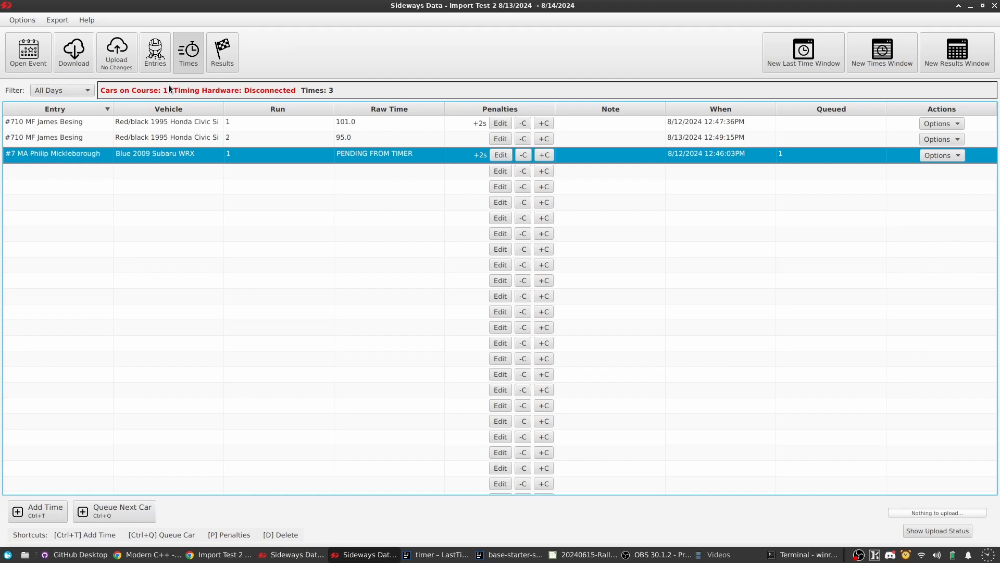
Download the event data, and download it once more from the entries list.
left_click(71, 61)
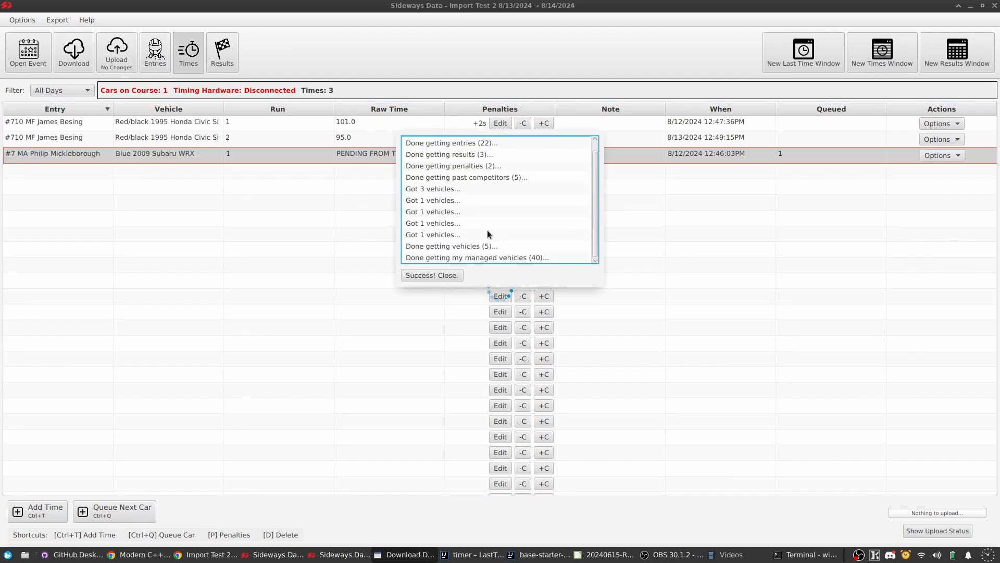
scroll(487, 229, "up", 1)
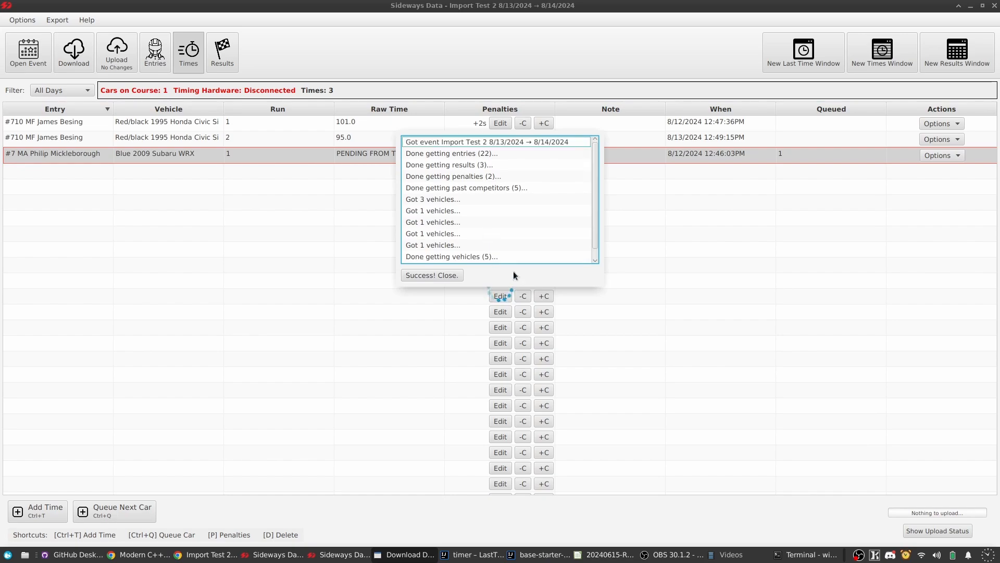
left_click(438, 275)
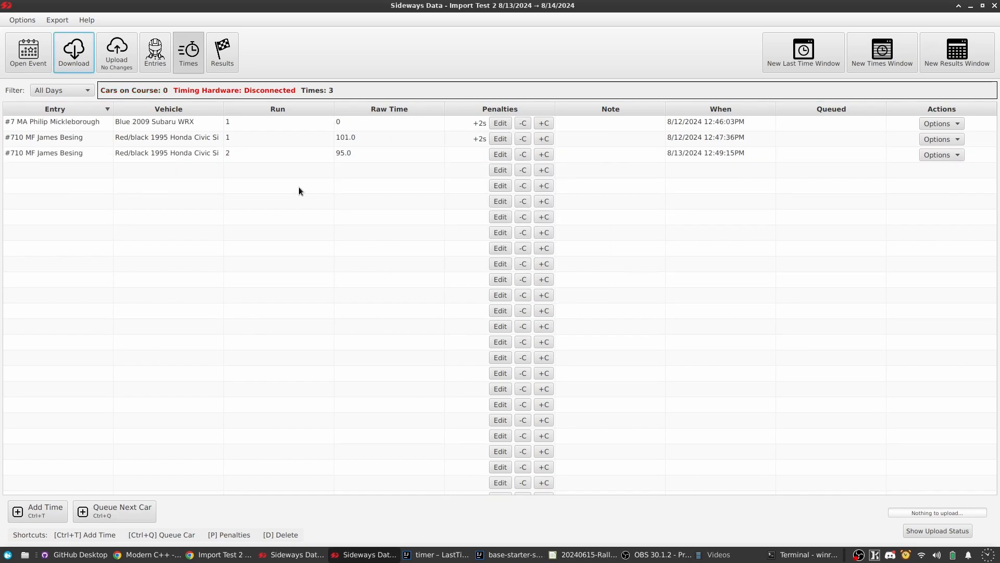
left_click(155, 57)
left_click(72, 56)
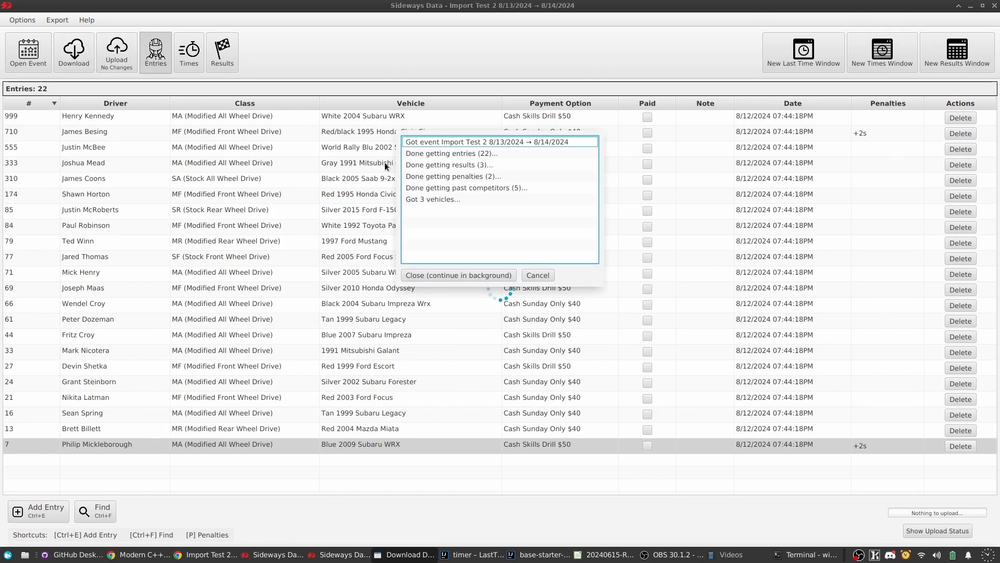
left_click(433, 278)
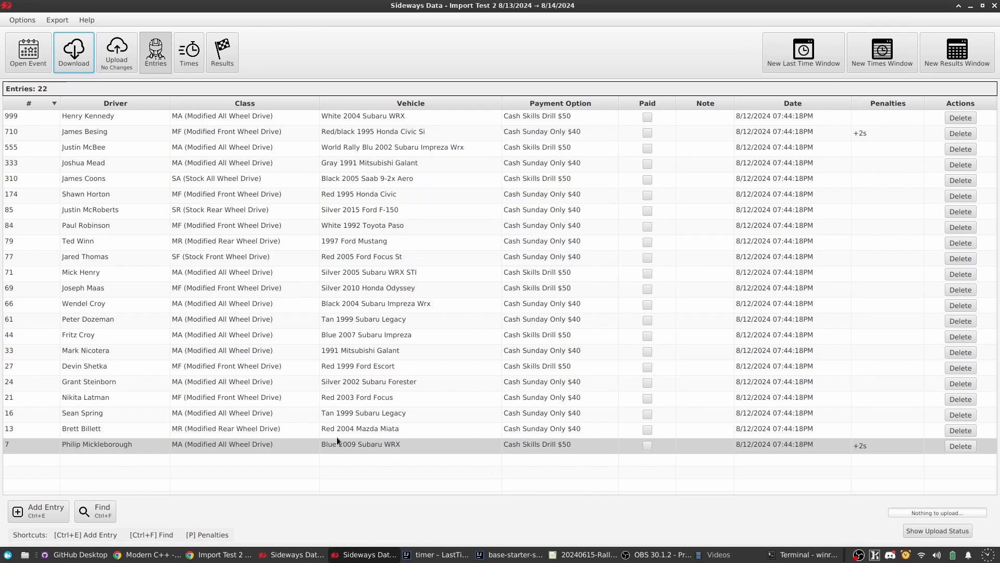
Close the Import Test 8/24/2024 timing window, and open the organizer's entries page in the browser.
left_click(270, 562)
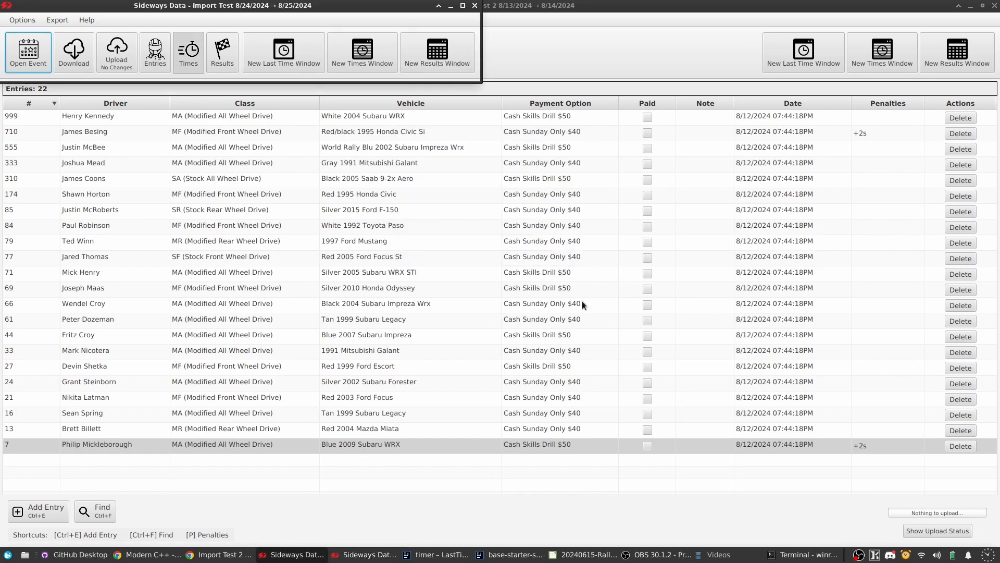
left_click(474, 6)
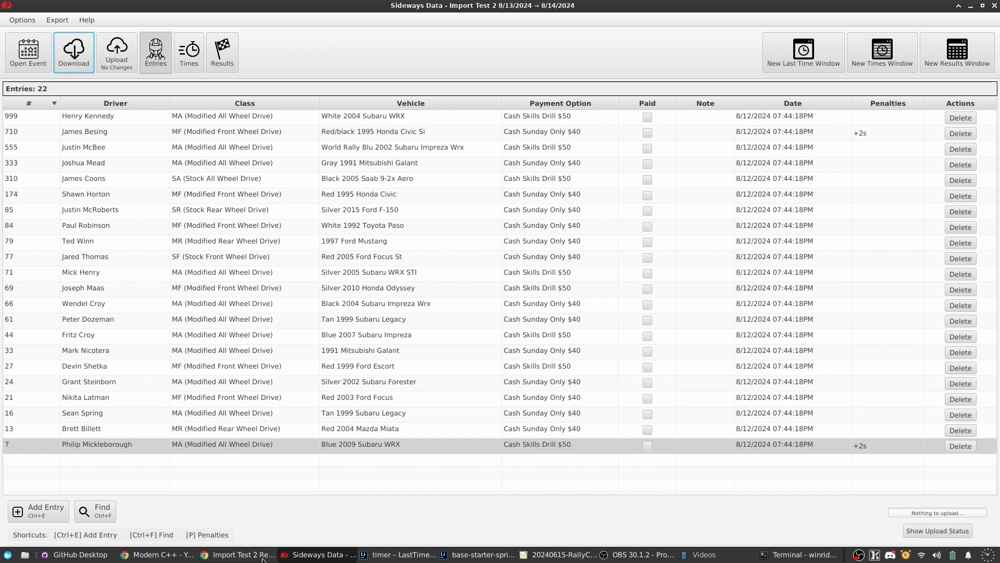
left_click(237, 554)
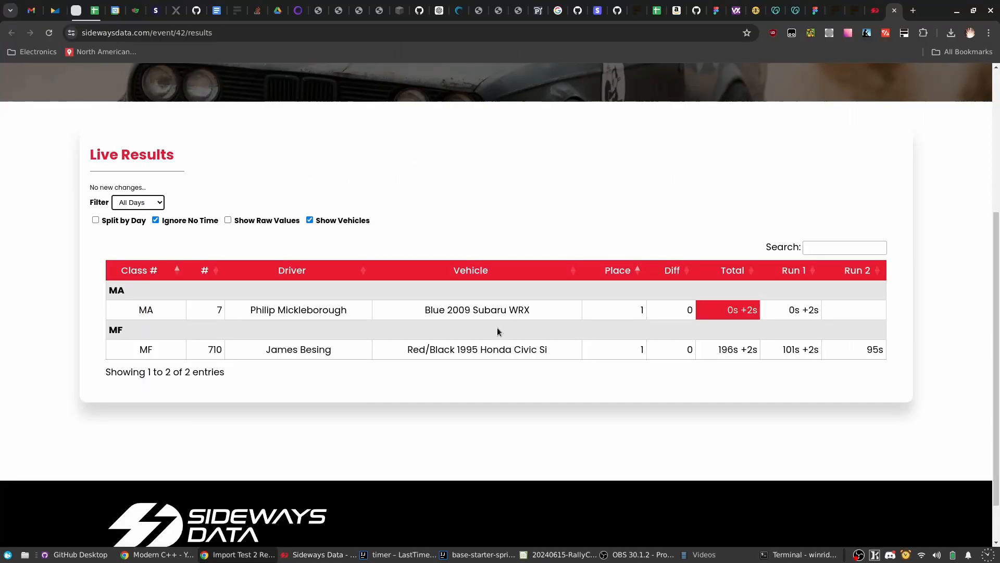
left_click(876, 10)
left_click(262, 161)
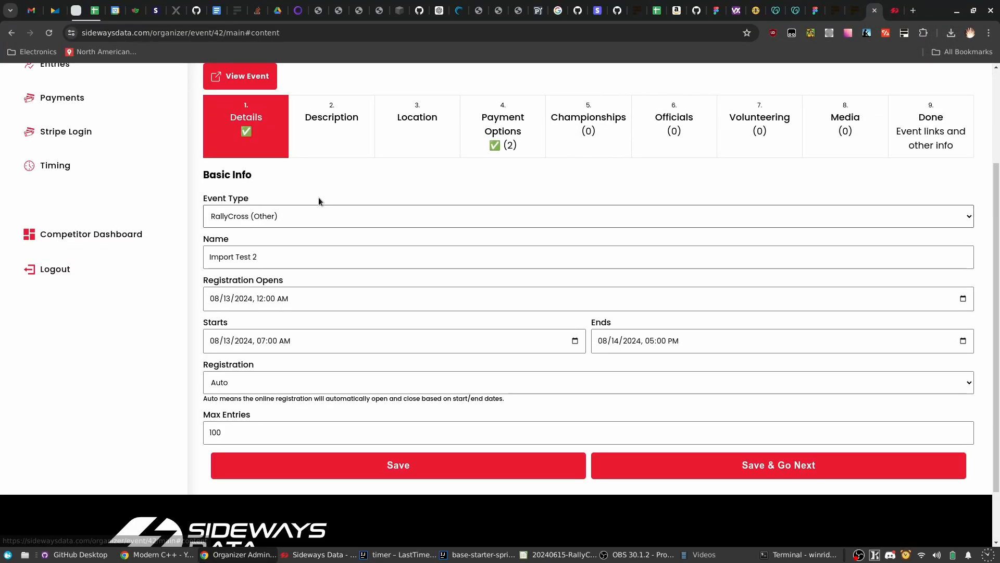
scroll(187, 216, "up", 3)
left_click(78, 199)
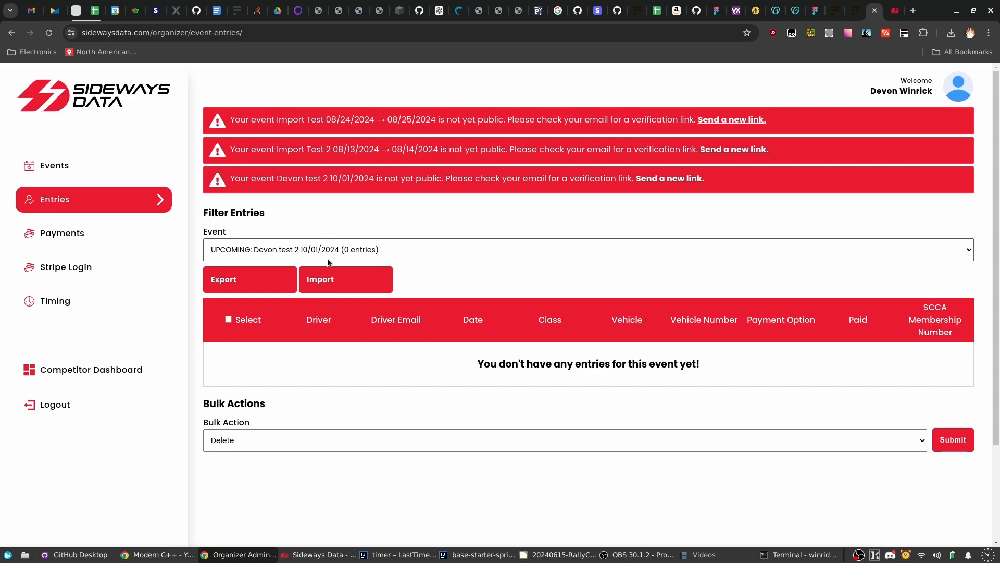
Look for Import Test 2 among the event choices on the entries page and in the organizer's upcoming events.
left_click(327, 250)
left_click(320, 229)
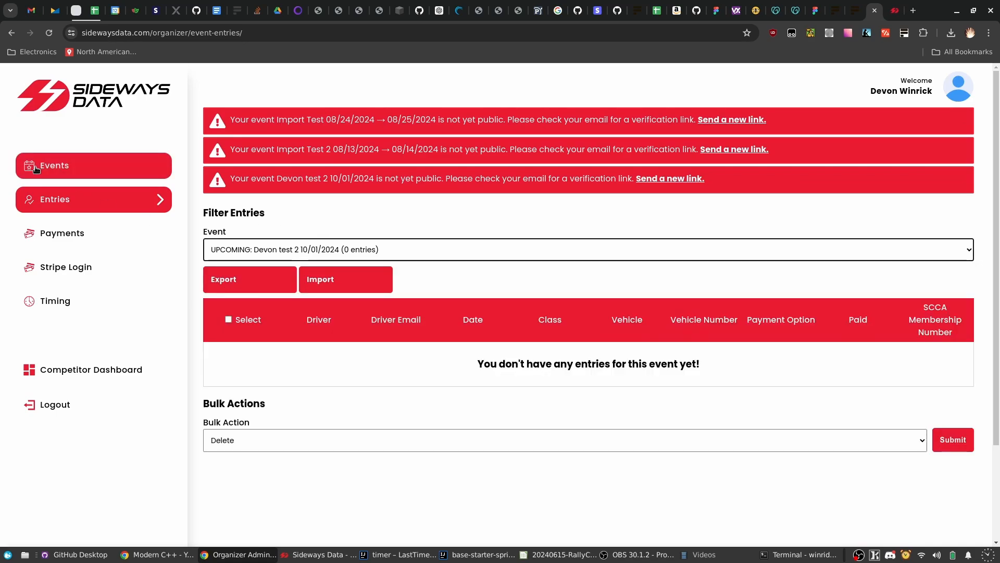
left_click(82, 178)
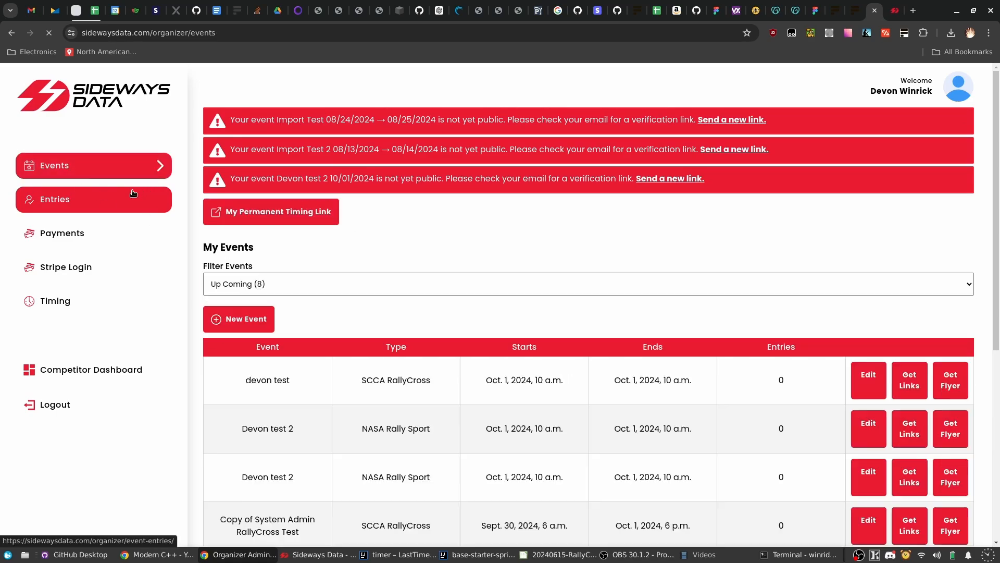
left_click(121, 194)
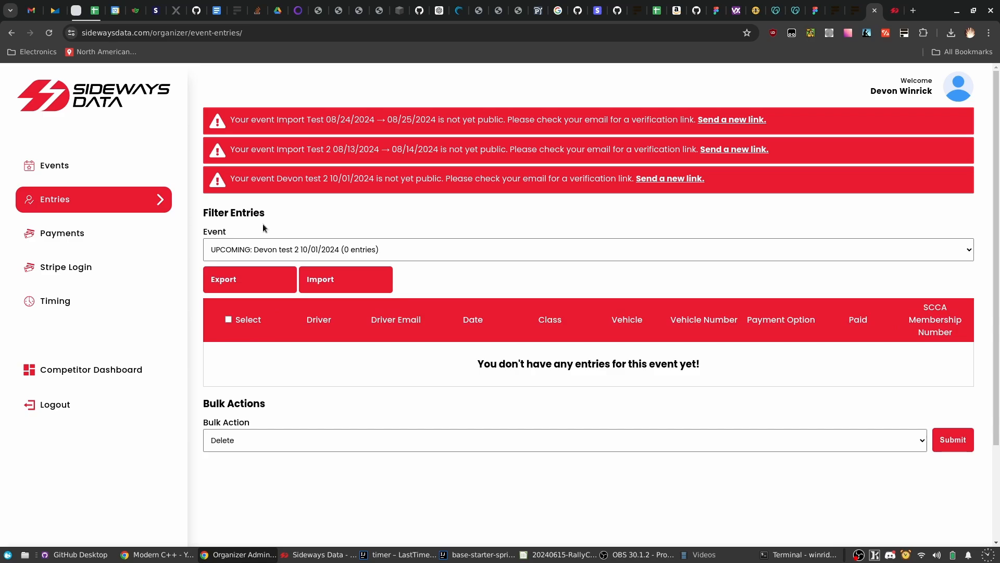
left_click(249, 250)
left_click(288, 229)
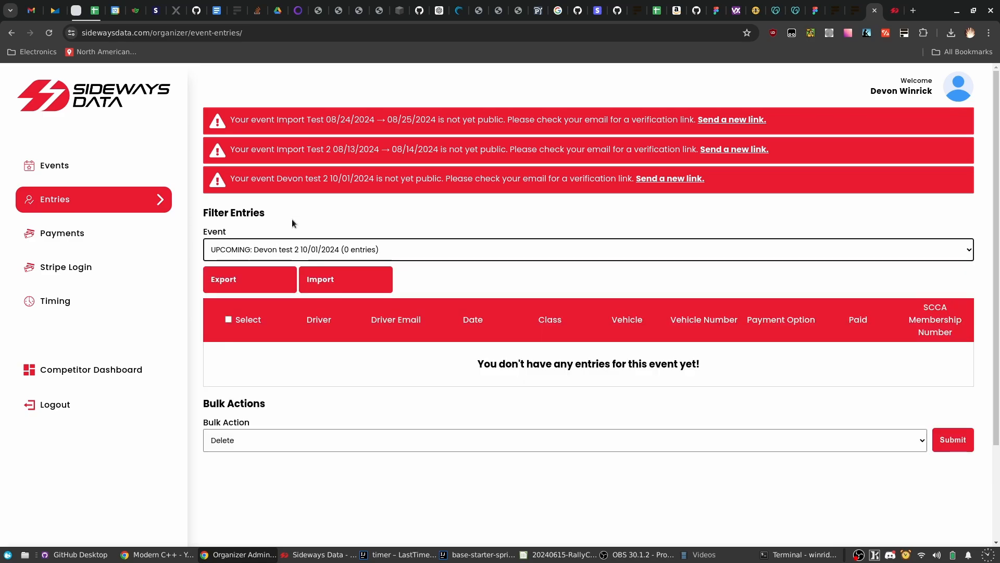
left_click(78, 166)
scroll(672, 369, "down", 5)
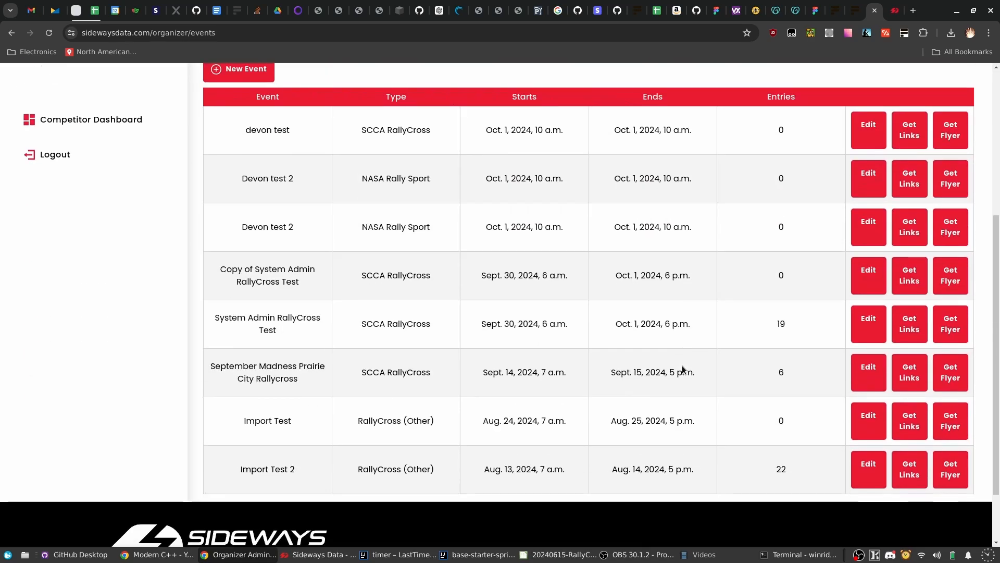
scroll(677, 367, "up", 5)
Filter the organizer's entries to Import Test 2 08/13/2024 → 08/14/2024, and review the listed entries and their dates.
left_click(78, 205)
left_click(360, 249)
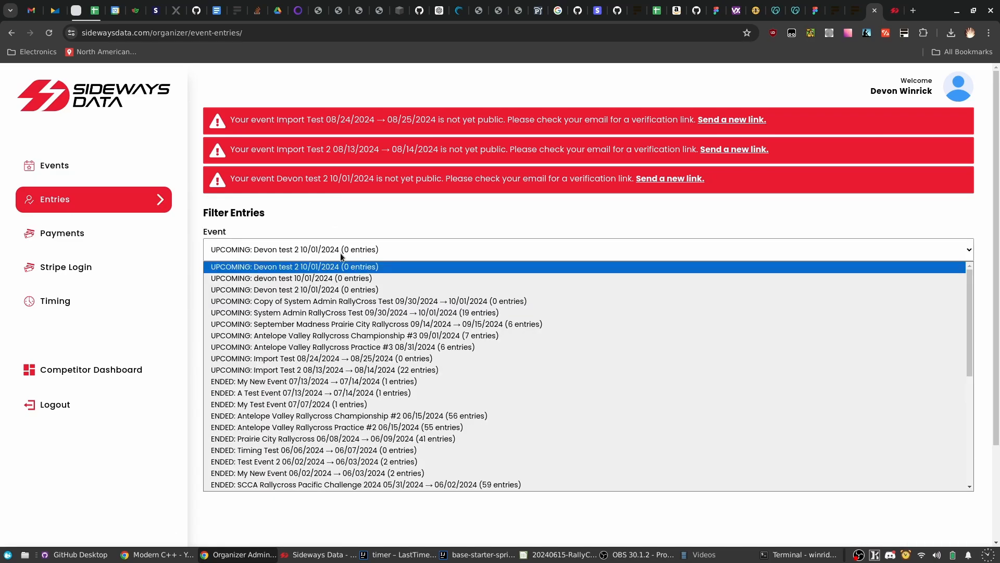
left_click(344, 364)
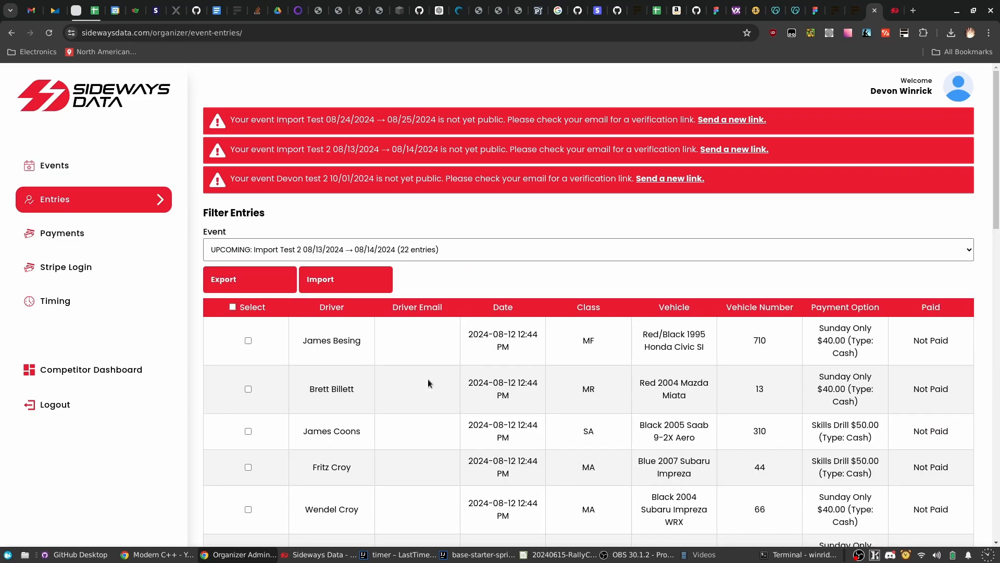
scroll(530, 258, "down", 15)
scroll(530, 257, "up", 12)
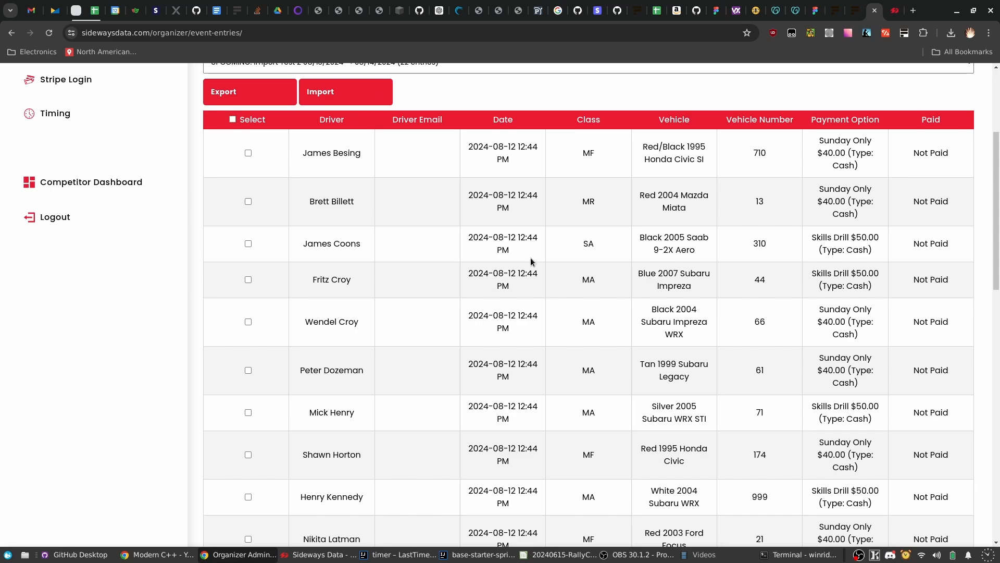
scroll(530, 257, "up", 3)
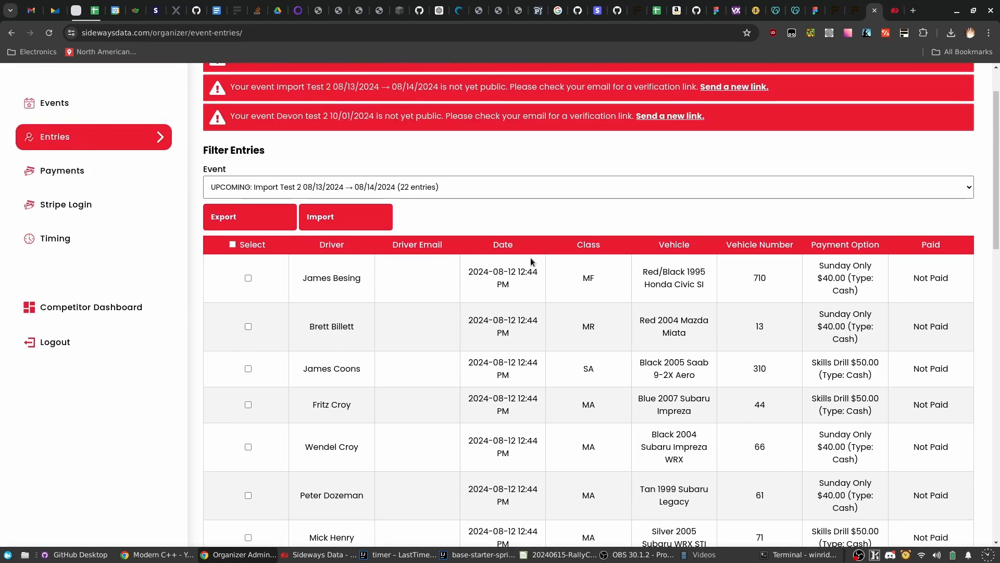
scroll(530, 257, "down", 3)
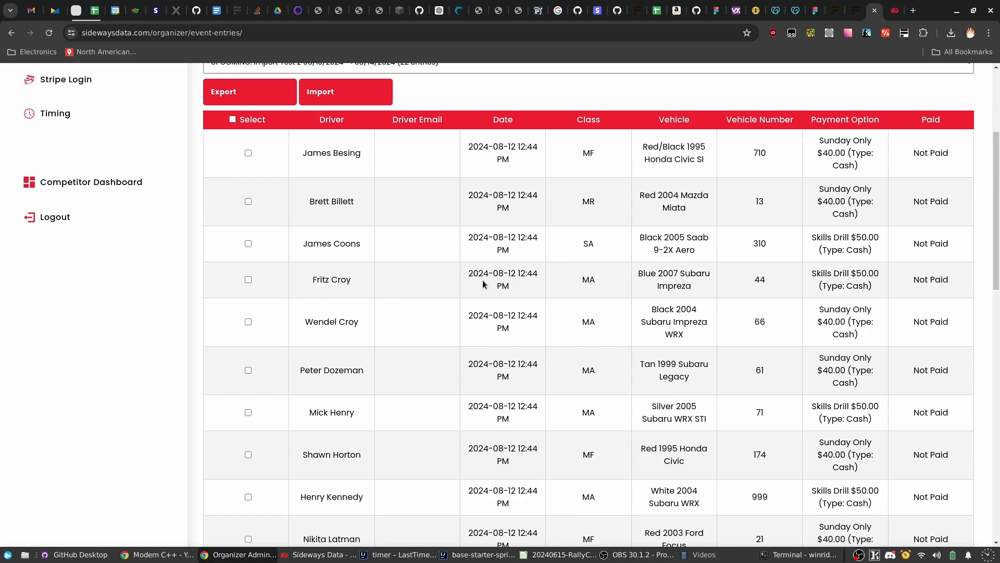
left_click_drag(503, 271, 499, 285)
left_click(499, 285)
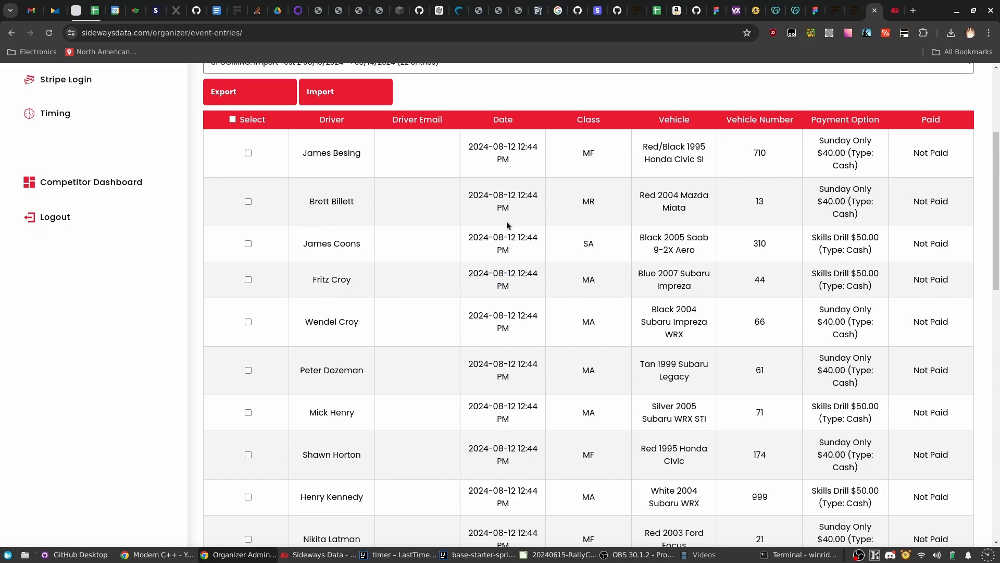